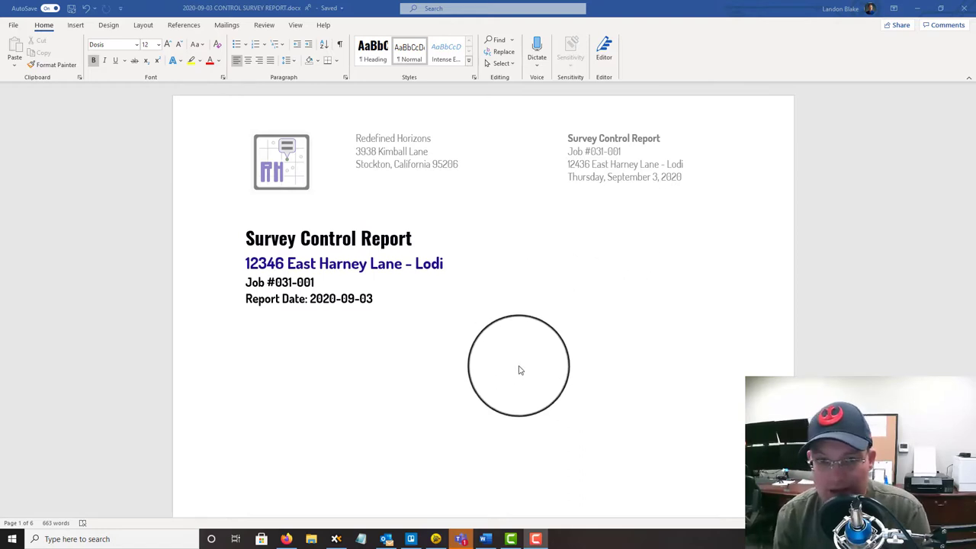
Step: Scroll down to the report's Table of Contents on page 2
left_click(498, 344)
scroll(498, 345, "down", 2)
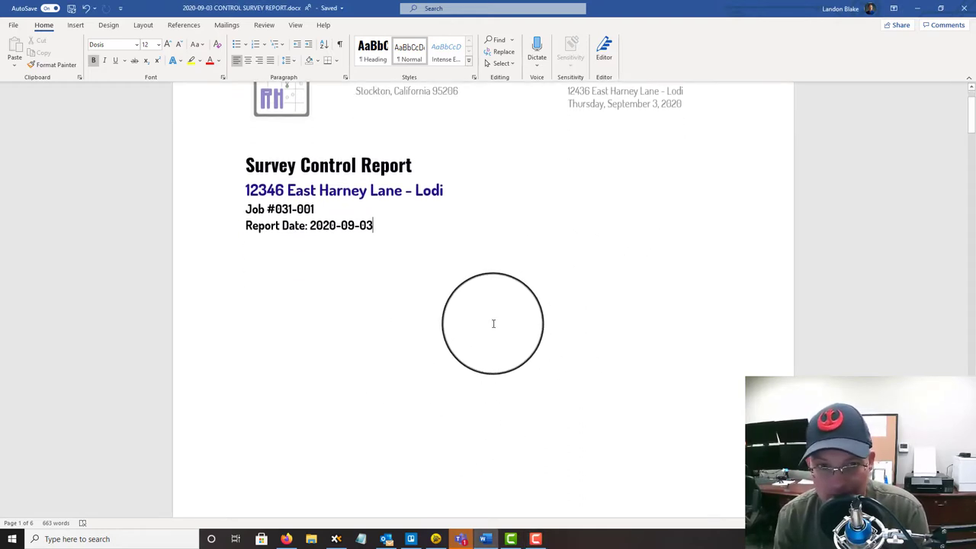
scroll(491, 323, "down", 5)
scroll(492, 323, "down", 3)
scroll(501, 323, "up", 8)
scroll(523, 242, "down", 8)
scroll(527, 240, "down", 5)
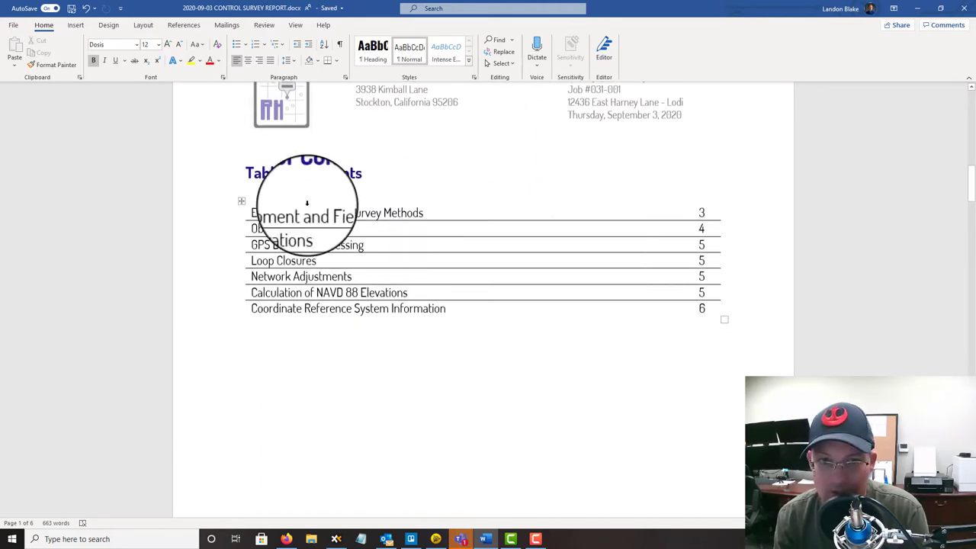
scroll(484, 213, "down", 2)
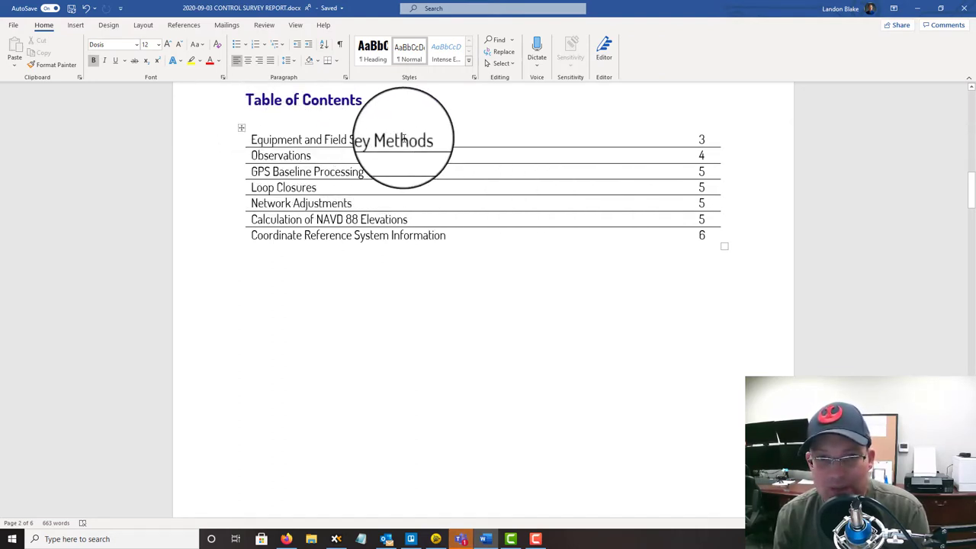
Step: Review the Loop Closures, NAVD 88 Elevations and Coordinate Reference System entries, leaving them unchanged
left_click(392, 187)
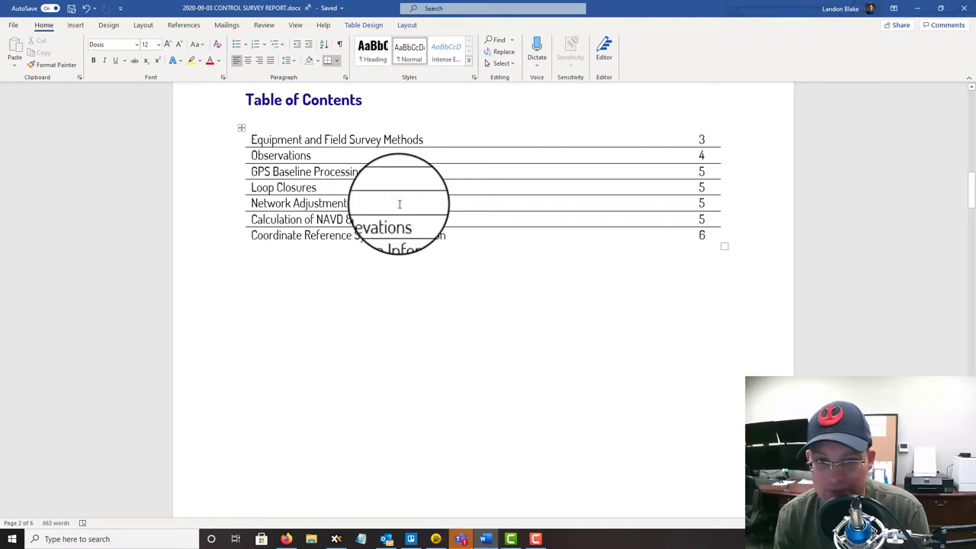
left_click(430, 215)
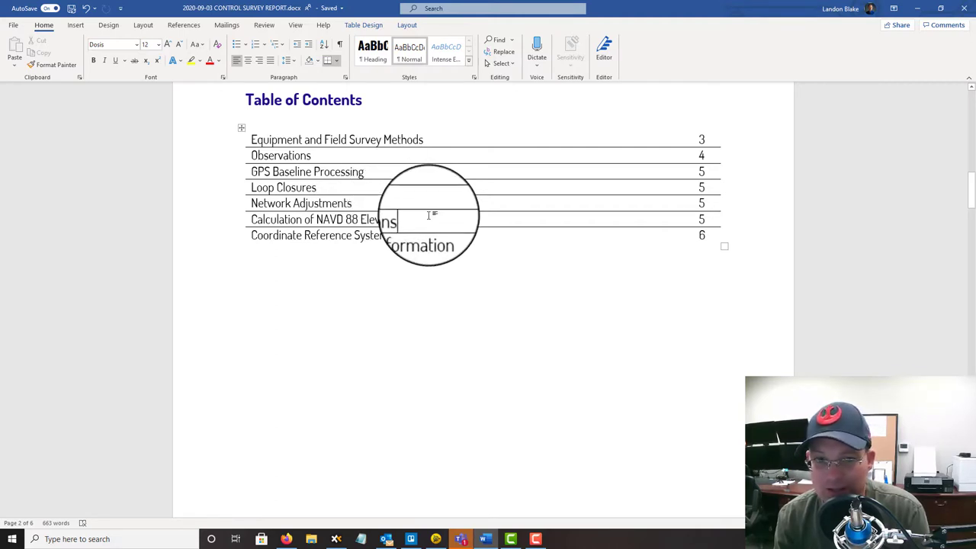
left_click(465, 236)
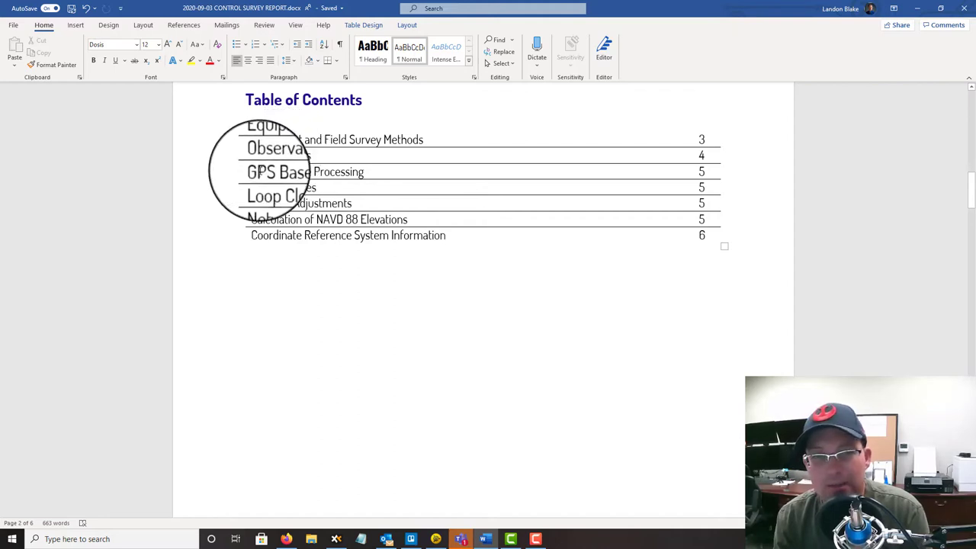
left_click(249, 172)
left_click_drag(316, 182, 425, 220)
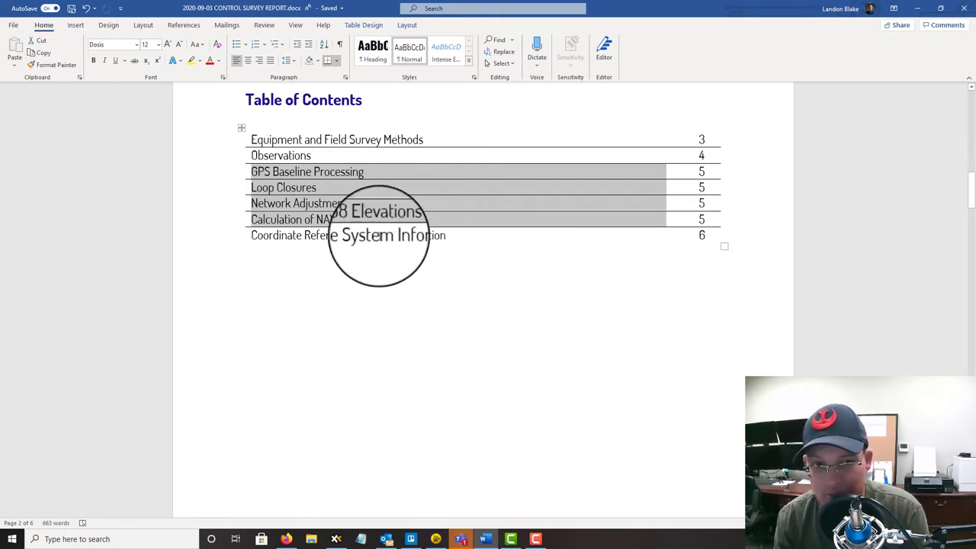
left_click(377, 207)
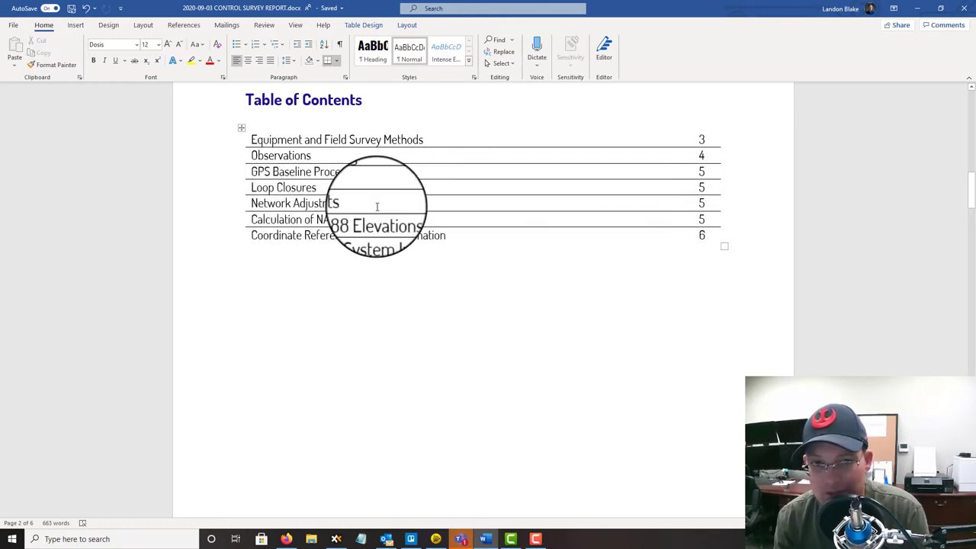
left_click_drag(313, 203, 294, 204)
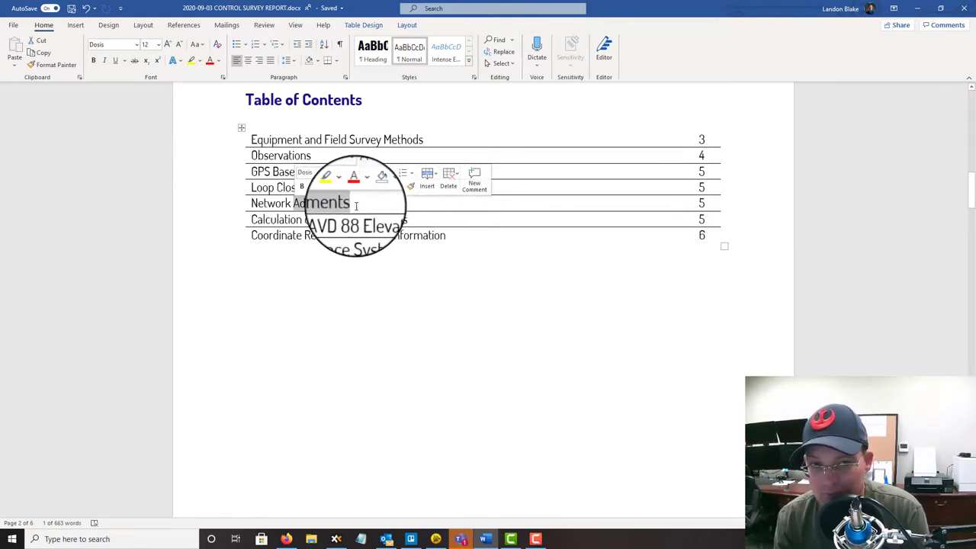
left_click(431, 282)
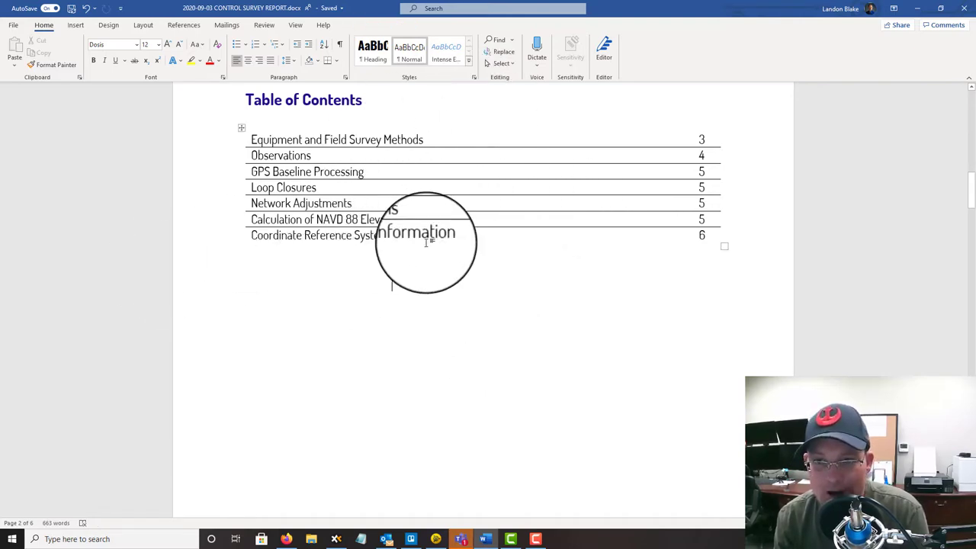
Step: In the GPS Equipment paragraph, change '2 meter tripod' to '2-meter tripod'
scroll(490, 228, "down", 10)
scroll(491, 232, "down", 1)
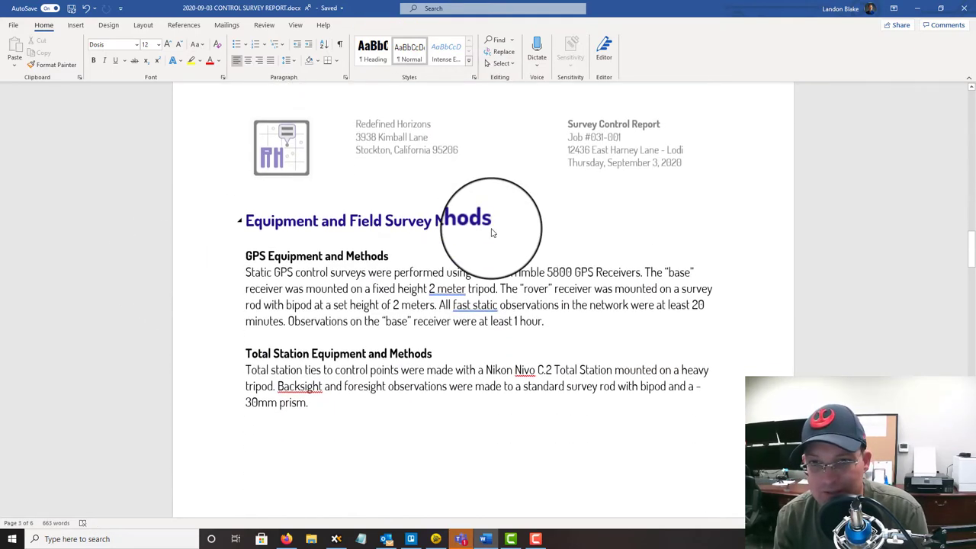
scroll(492, 232, "down", 3)
left_click(350, 147)
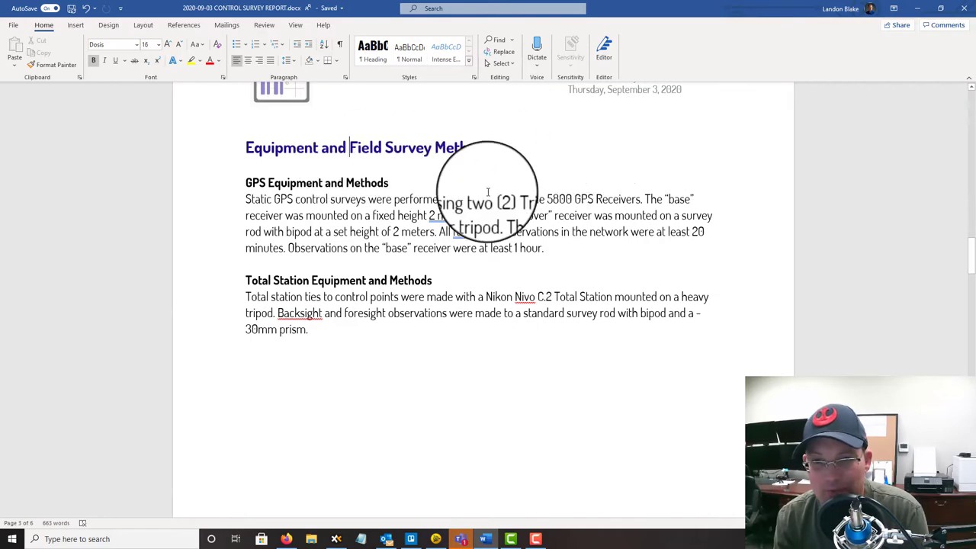
scroll(526, 199, "down", 3)
left_click(572, 207)
scroll(549, 214, "up", 5)
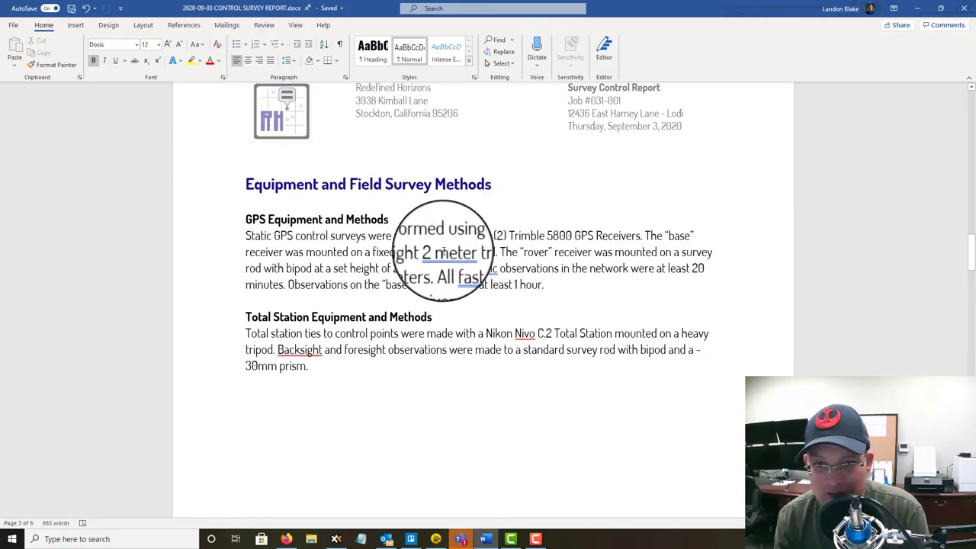
left_click(438, 251)
key("BackSpace")
type("-")
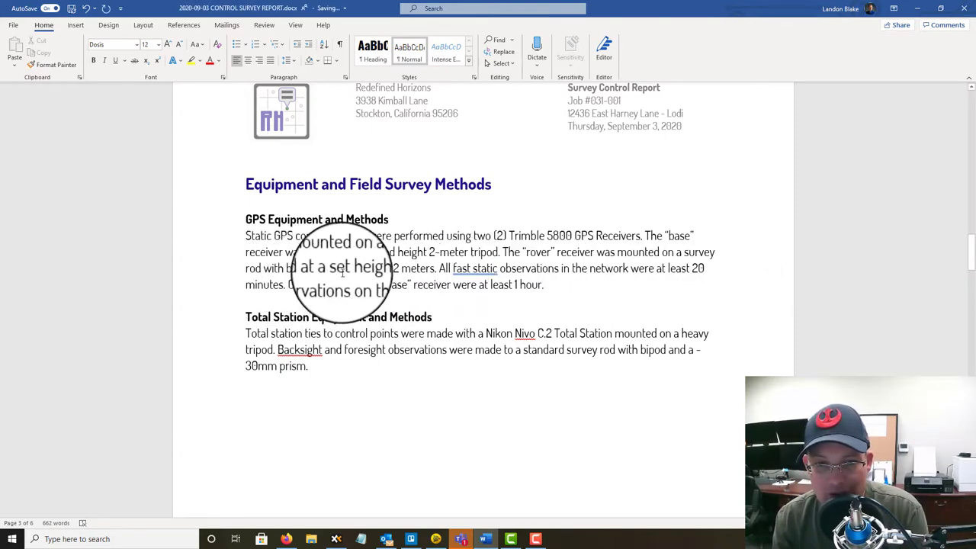
Step: Add '(to the bottom of receiver case)' after '2 meters' in the GPS paragraph
left_click(439, 269)
type("(to the bottom)")
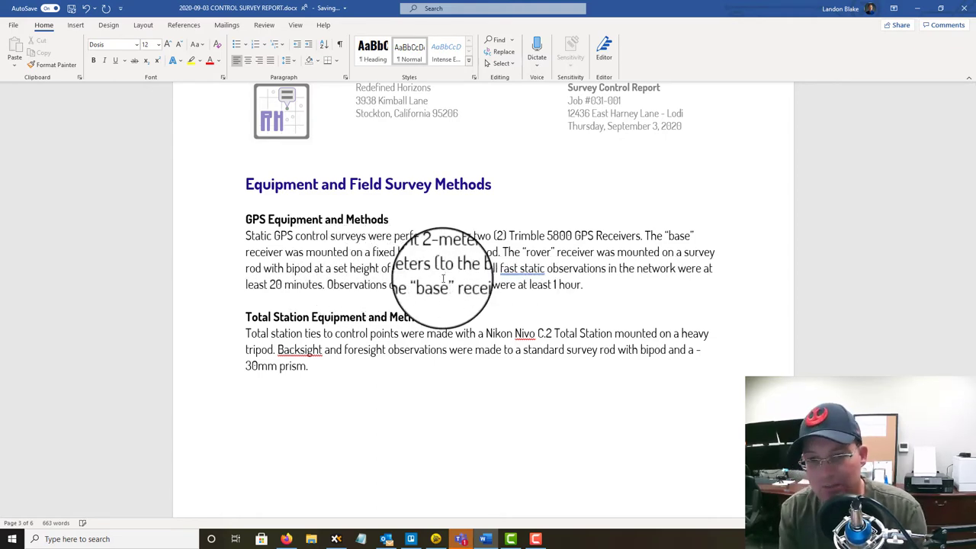
type(" of ante")
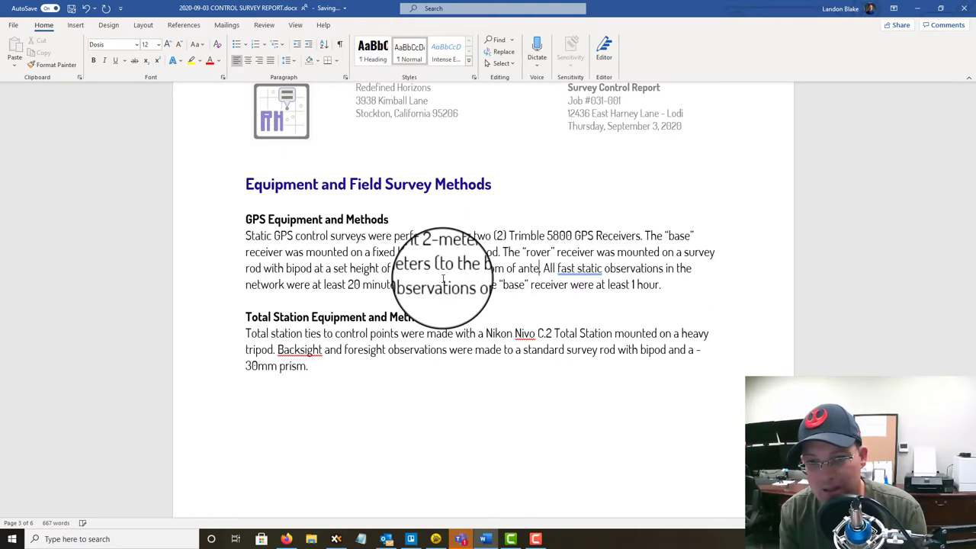
key("BackSpace")
key("BackSpace")
key("BackSpace")
key("BackSpace")
type("receiver")
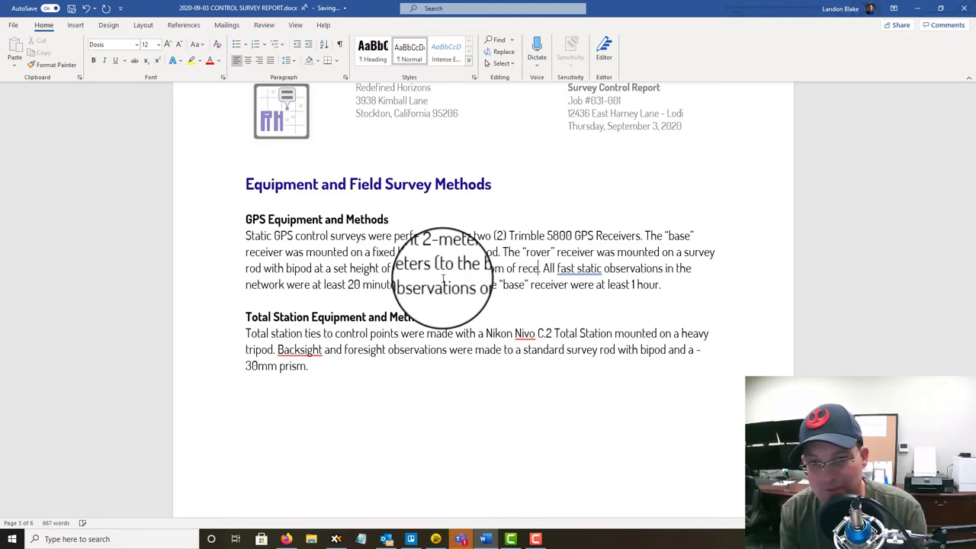
type(").")
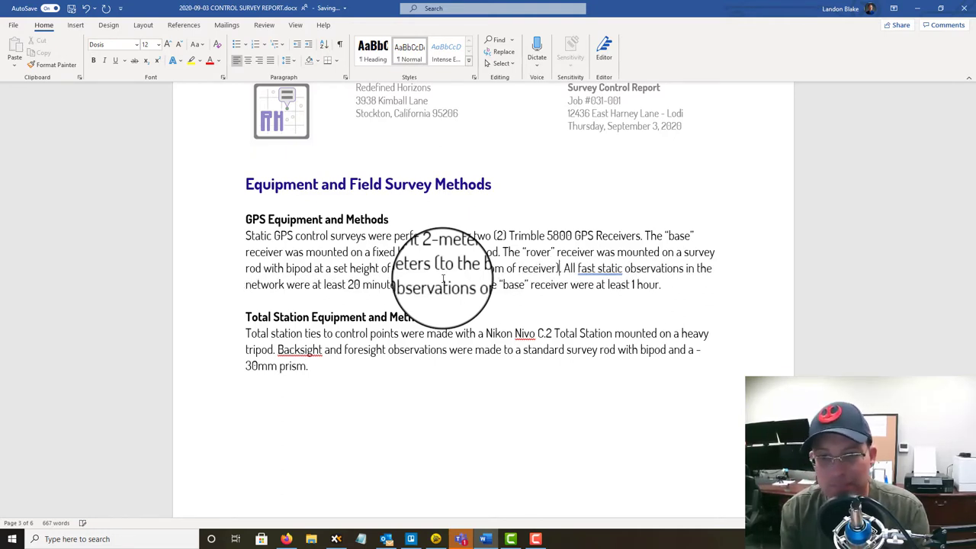
left_click(721, 283)
left_click(560, 269)
type("case")
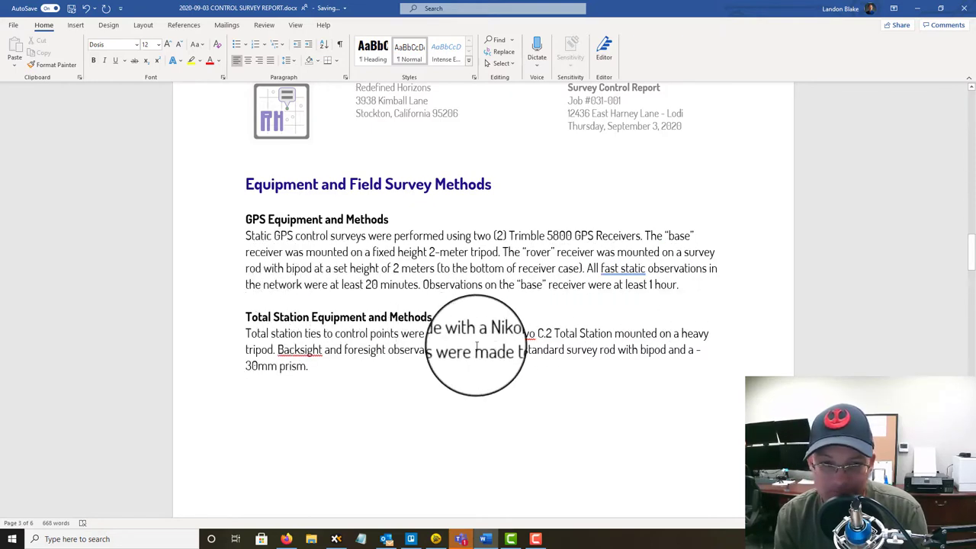
scroll(344, 314, "down", 2)
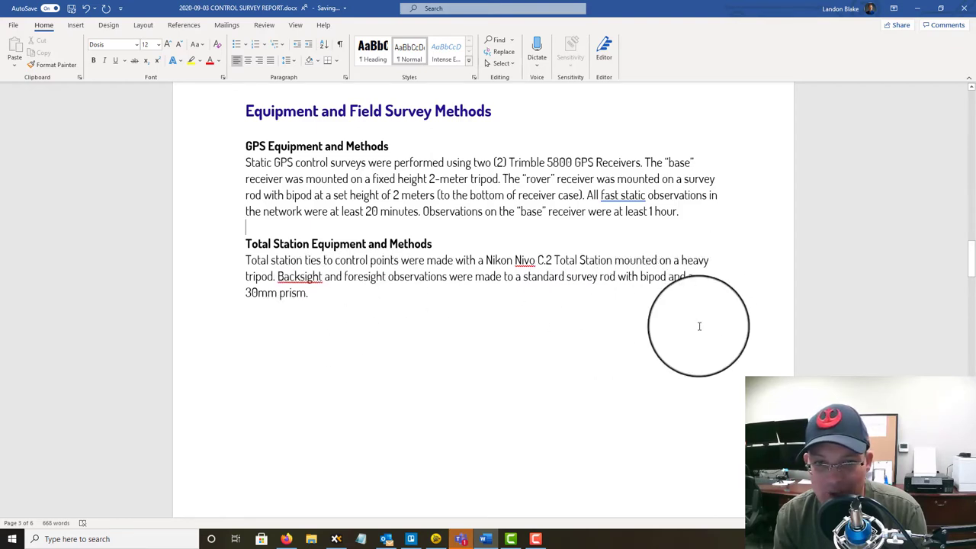
Step: Select the new Total Station sentence about observations excluded from the network adjustment
key("Down")
key("Down")
key("Down")
key("Down")
key("Down")
key("Left")
scroll(534, 290, "down", 1)
scroll(510, 301, "up", 3)
scroll(505, 308, "down", 2)
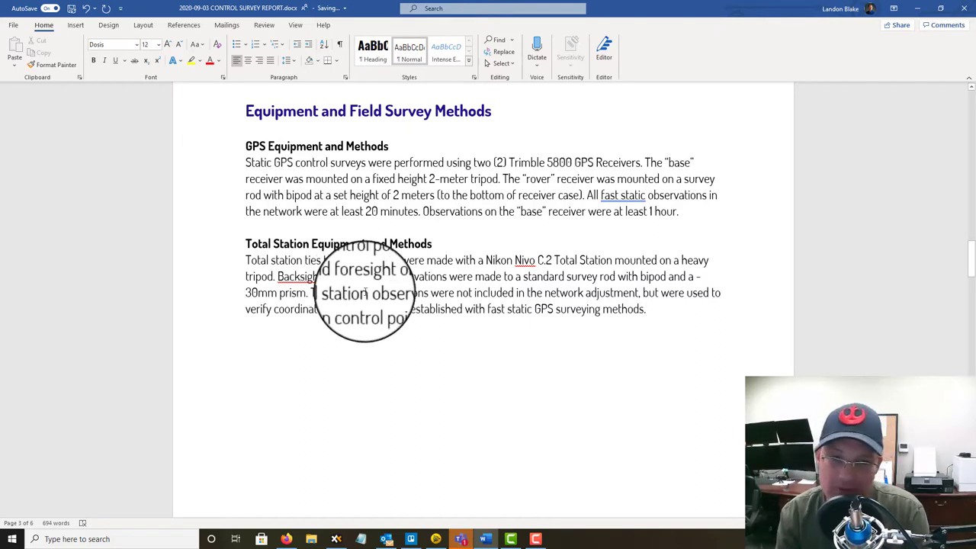
left_click_drag(667, 309, 311, 293)
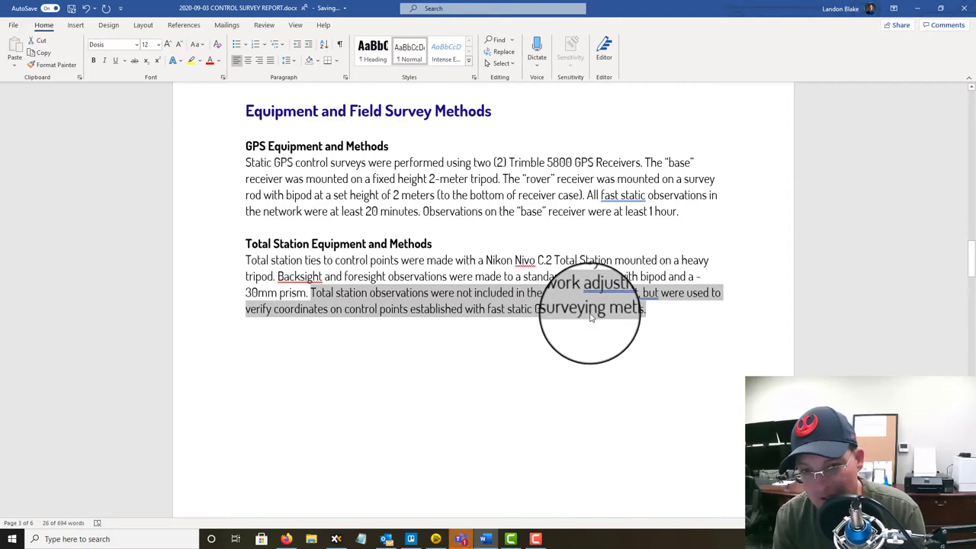
left_click(681, 338)
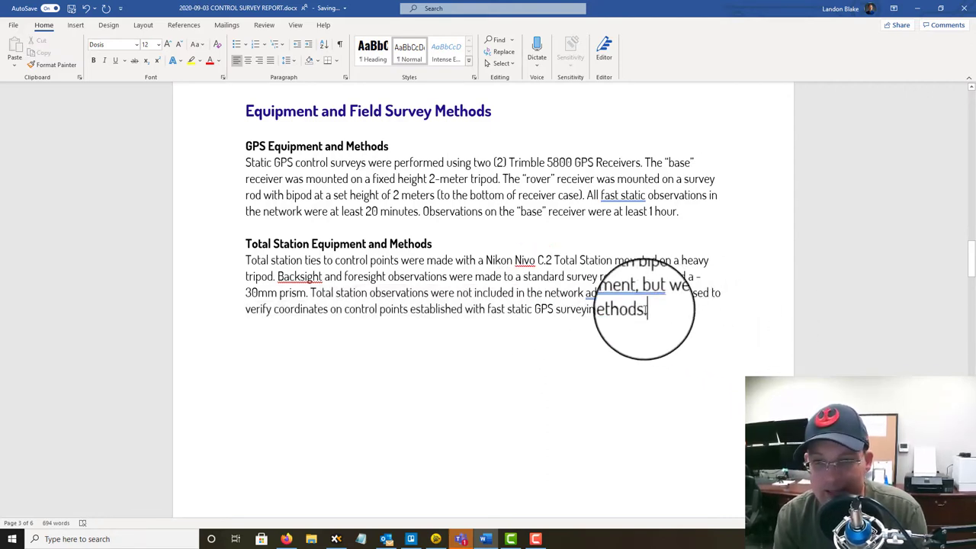
key("Up")
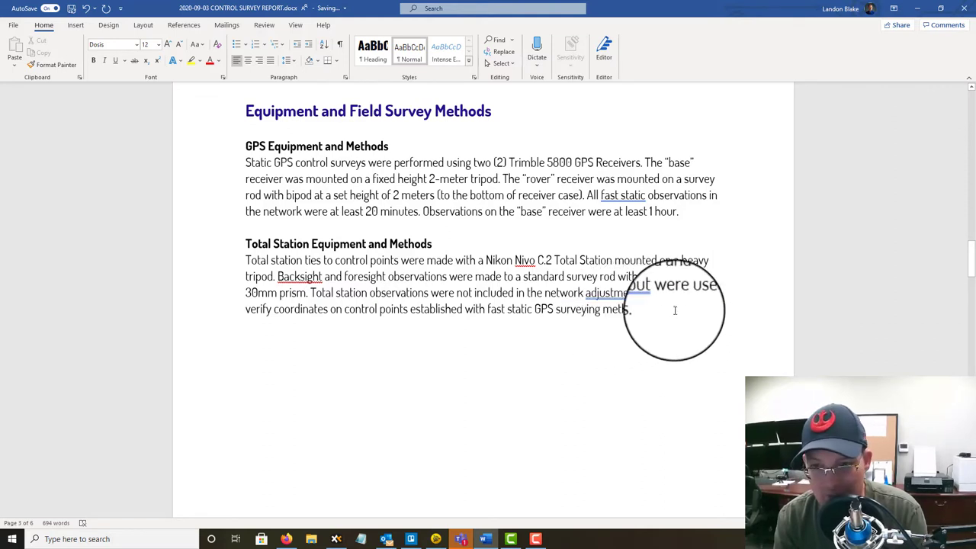
left_click_drag(655, 310, 320, 297)
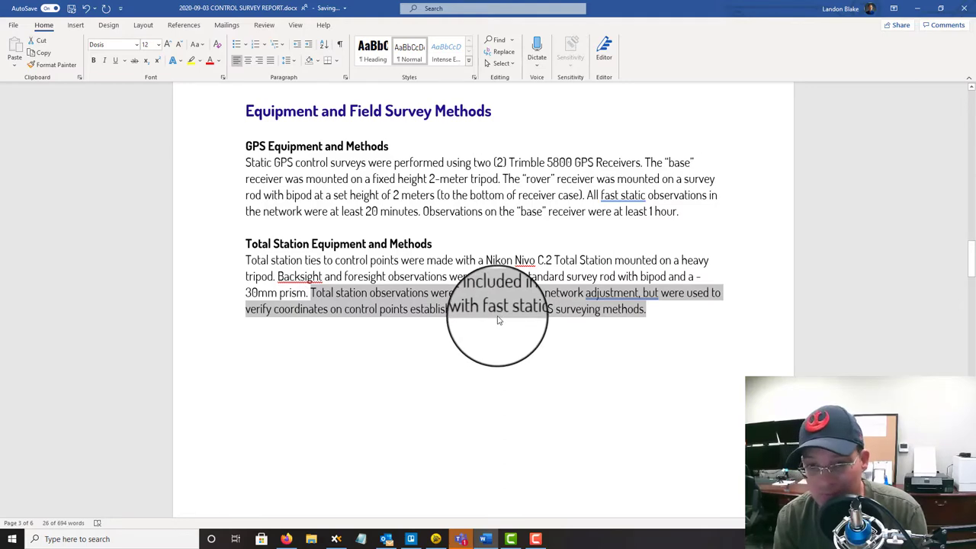
Step: Scroll through the Equipment and Field Survey Methods section to review the edits
scroll(640, 322, "down", 2)
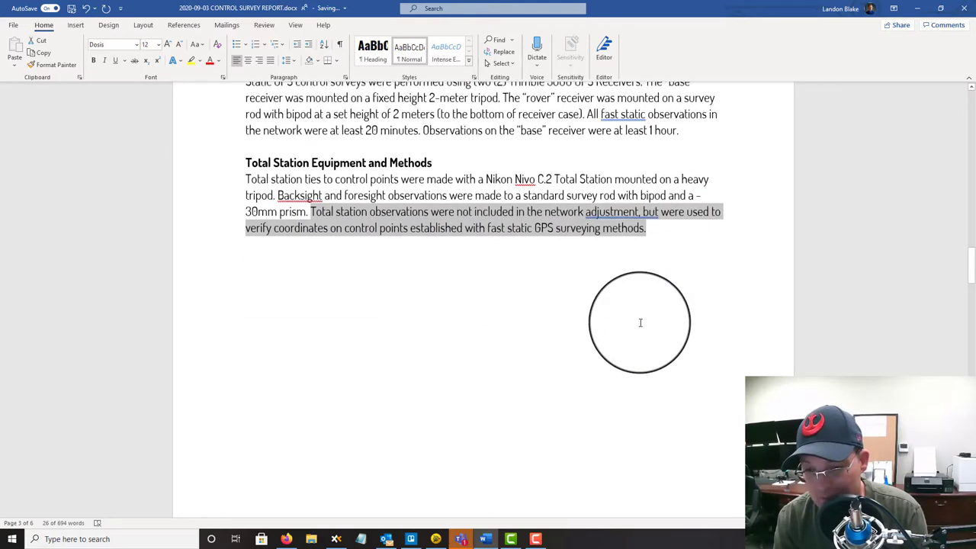
scroll(693, 340, "up", 1)
scroll(627, 346, "down", 4)
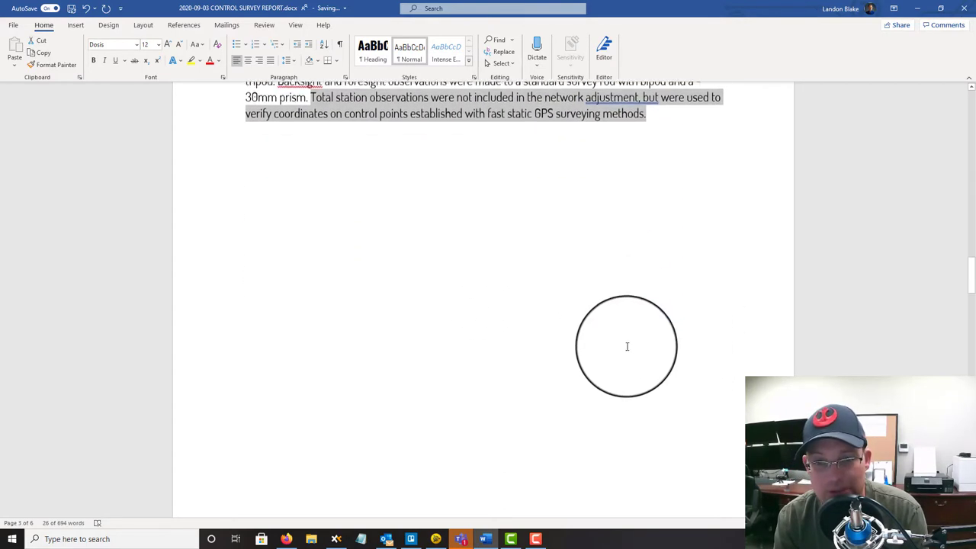
scroll(627, 346, "up", 14)
scroll(648, 358, "down", 11)
scroll(675, 370, "up", 6)
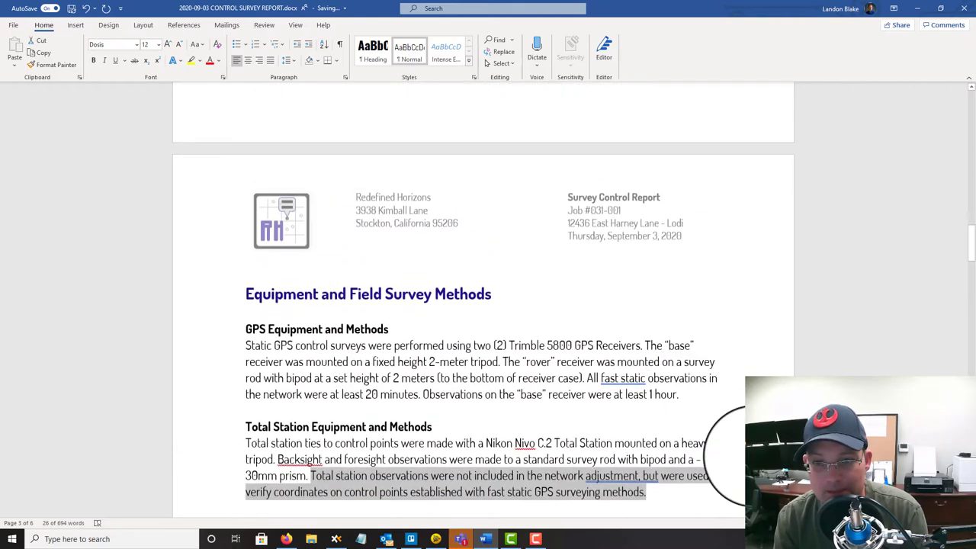
left_click(681, 394)
scroll(695, 392, "down", 3)
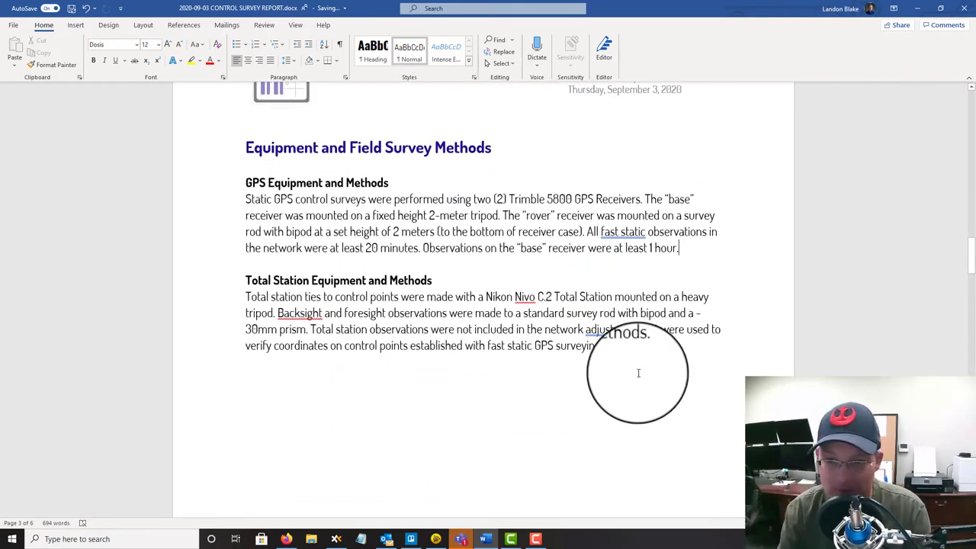
scroll(499, 320, "down", 6)
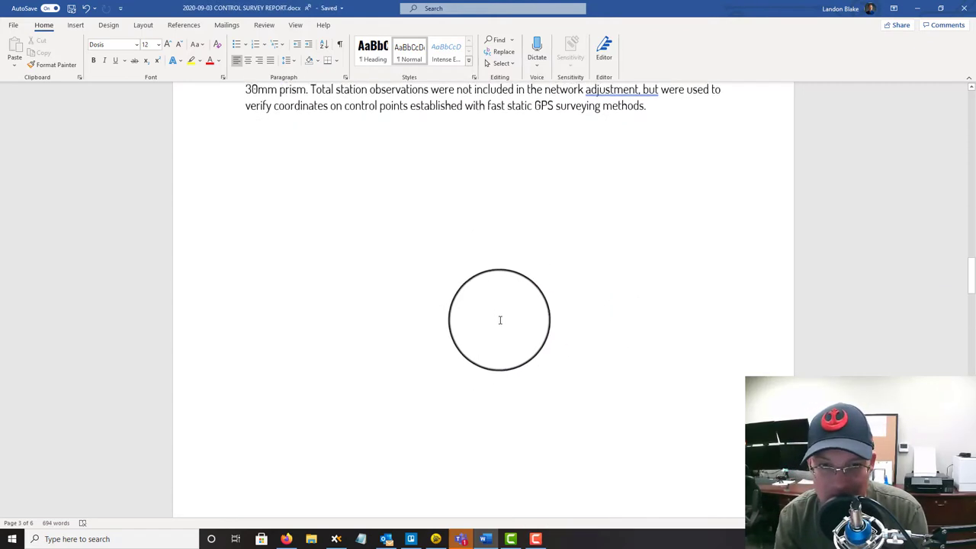
scroll(504, 321, "up", 2)
scroll(507, 323, "down", 1)
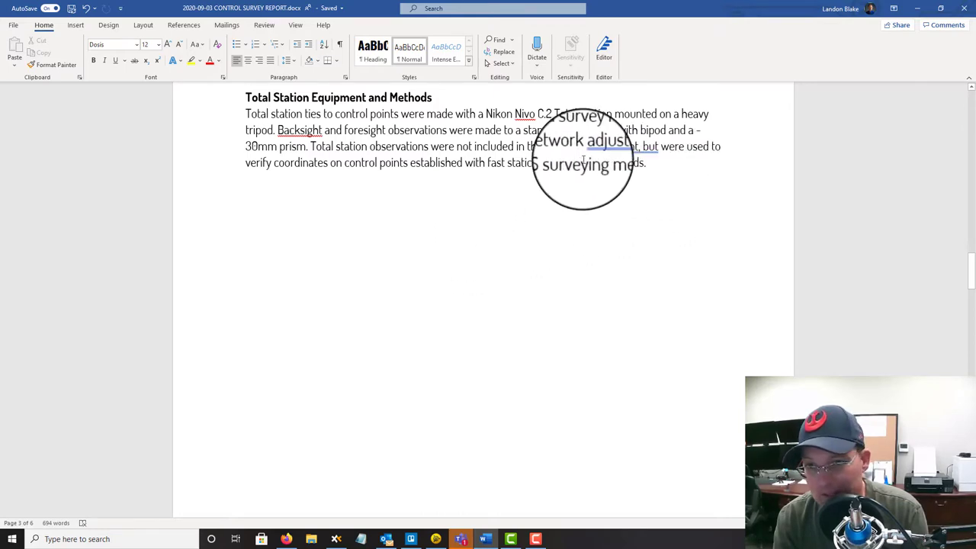
scroll(573, 224, "down", 4)
scroll(570, 236, "up", 6)
scroll(571, 243, "up", 3)
scroll(468, 239, "down", 1)
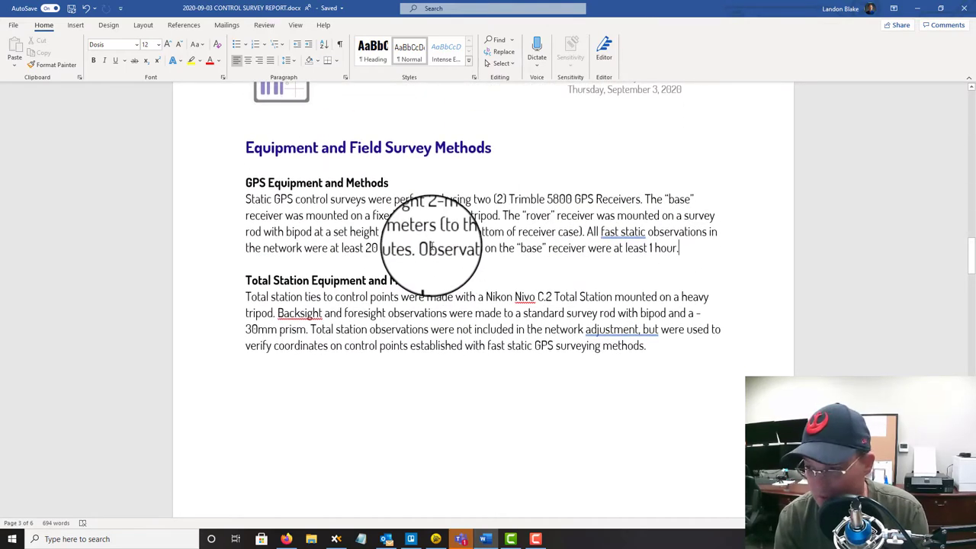
Step: Delete the 'All of these were passive monuments…' paragraph and its UAV aerial-target point list
scroll(432, 250, "down", 10)
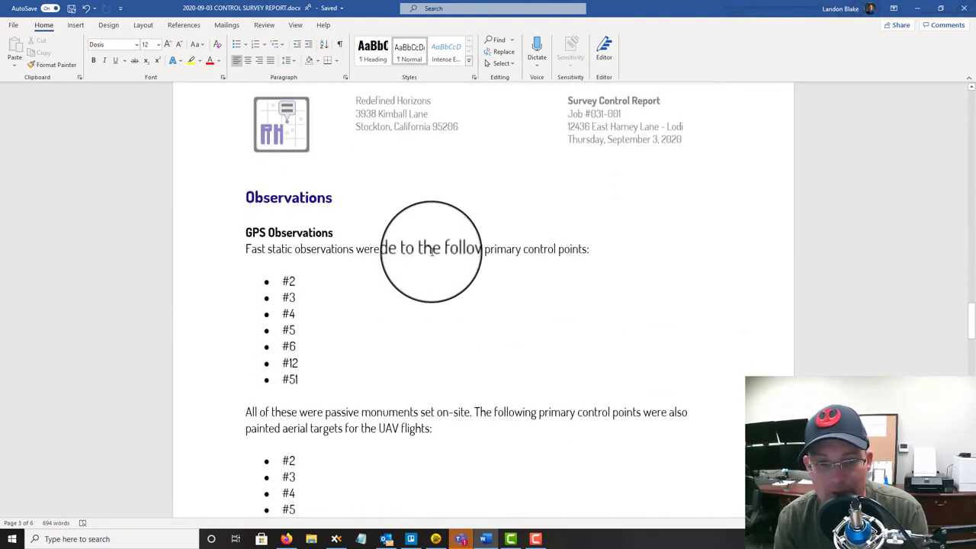
left_click(427, 343)
scroll(360, 191, "down", 2)
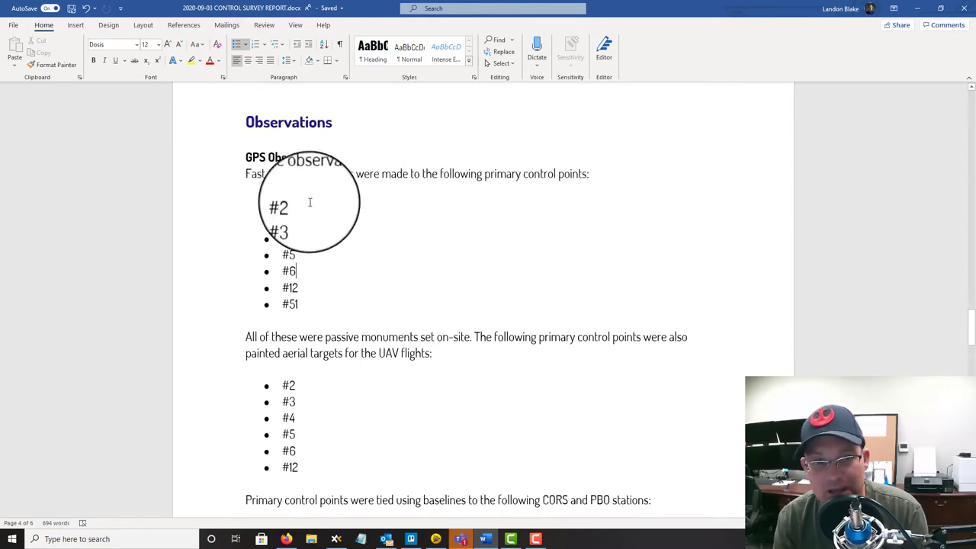
scroll(310, 205, "down", 1)
scroll(316, 206, "up", 1)
scroll(323, 191, "down", 8)
scroll(358, 213, "up", 4)
left_click_drag(313, 322, 233, 191)
key("Delete")
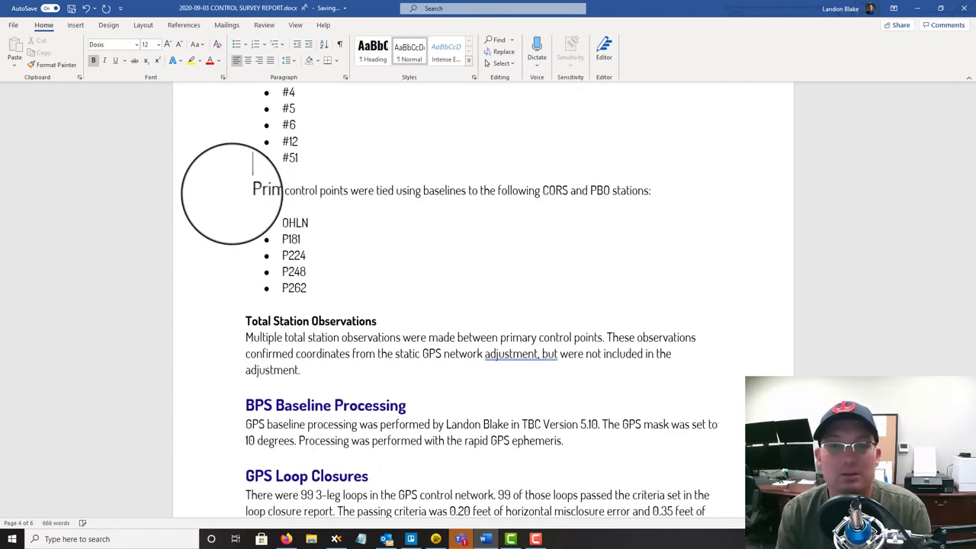
scroll(290, 213, "up", 4)
scroll(473, 251, "down", 1)
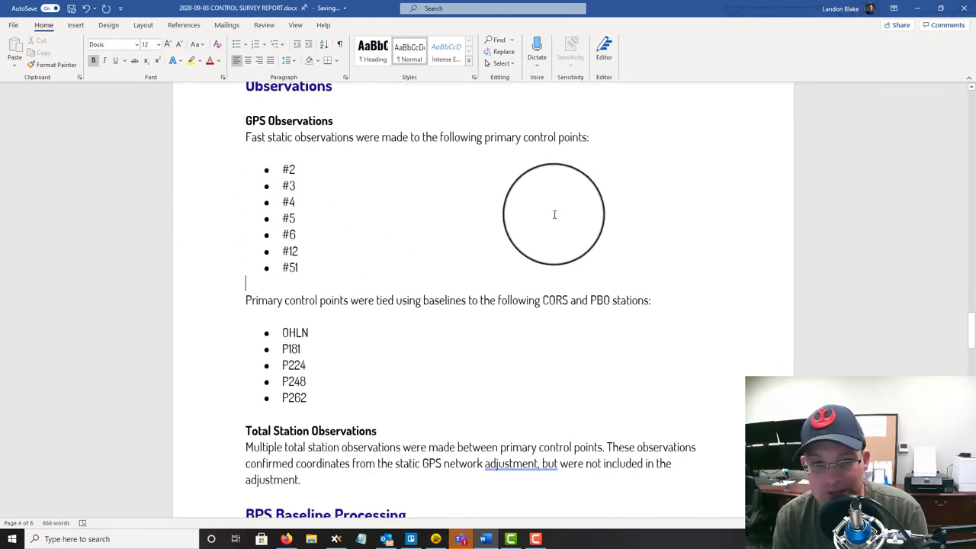
Step: Zoom the Trimble Business Center plan view onto central control points 1, 2, 3 and 9
left_click(481, 540)
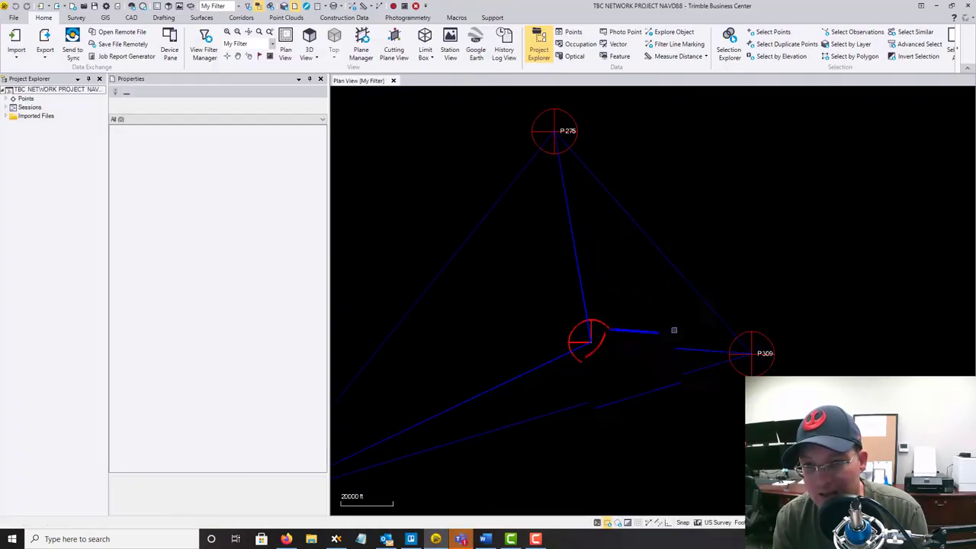
scroll(598, 342, "up", 10)
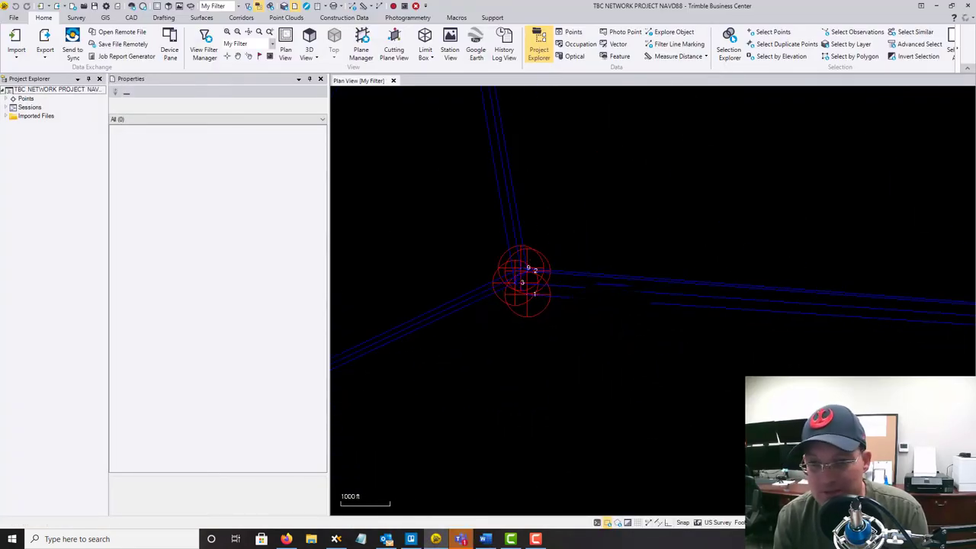
scroll(620, 335, "up", 3)
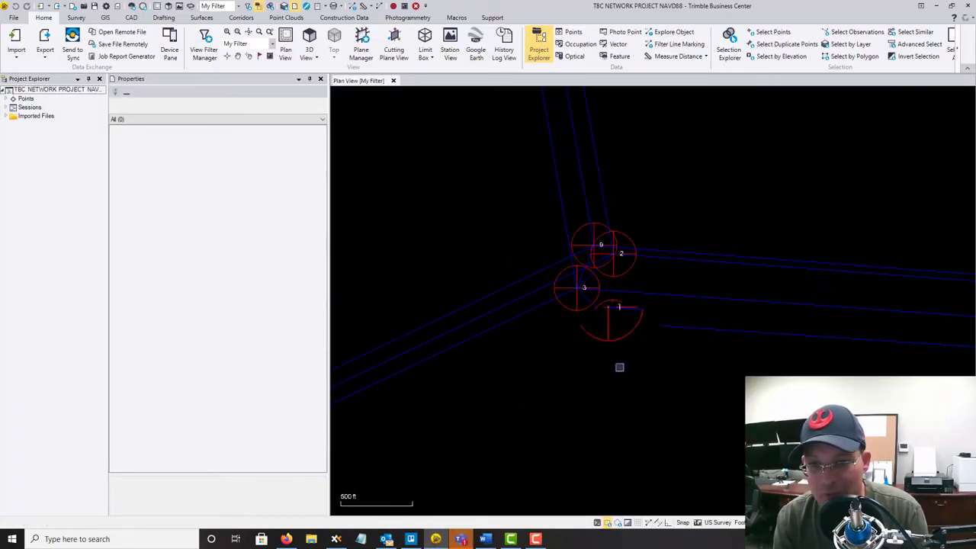
left_click(935, 6)
left_click(302, 173)
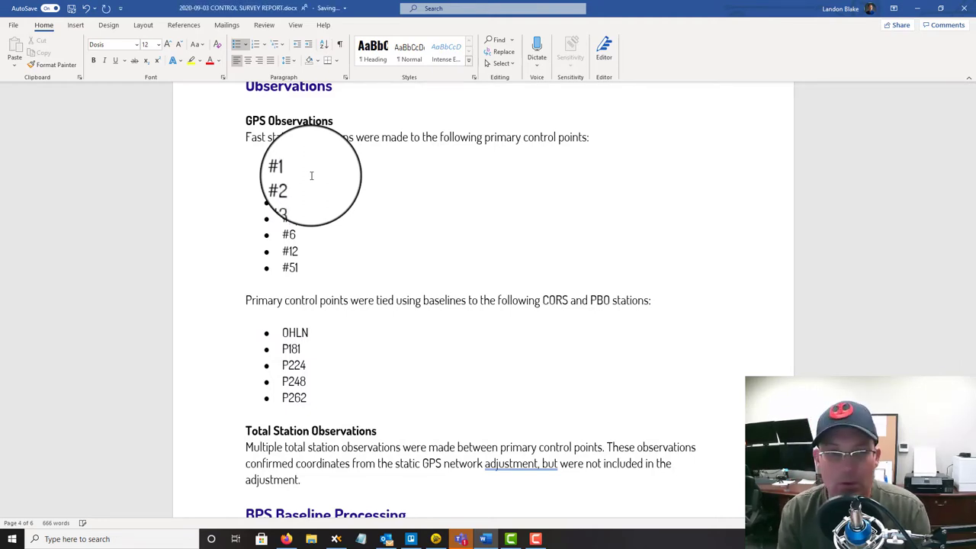
Step: Delete the leftover point entries so the on-site list reads #1, #2, #3, #9
left_click_drag(298, 250, 269, 229)
key("Delete")
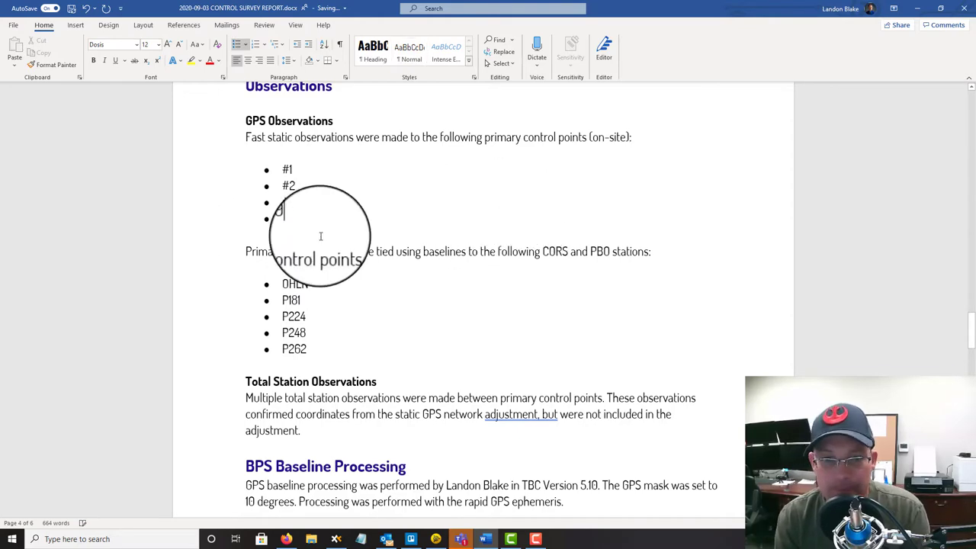
scroll(320, 229, "down", 1)
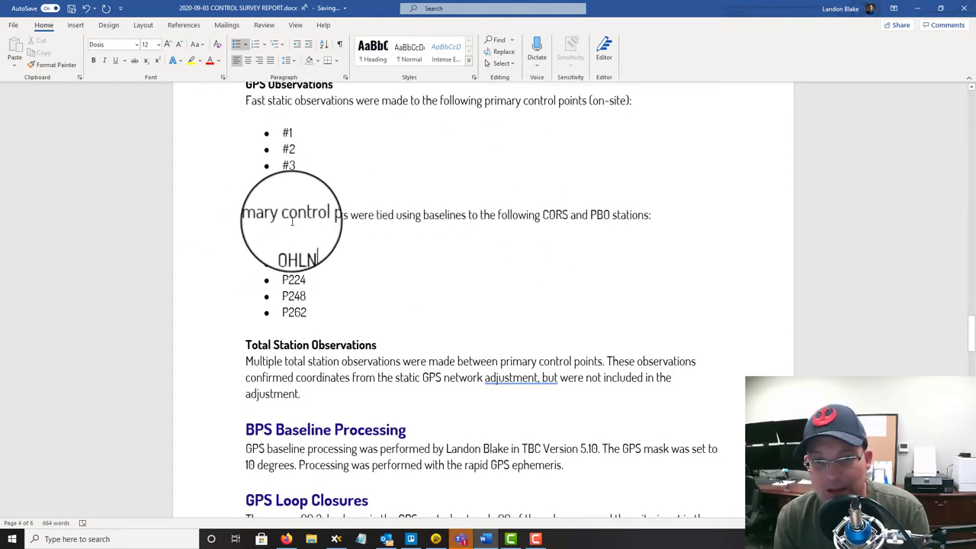
Step: Pan the Trimble Business Center plan view to show stations P275, P309 and P258
left_click(435, 539)
scroll(588, 262, "down", 10)
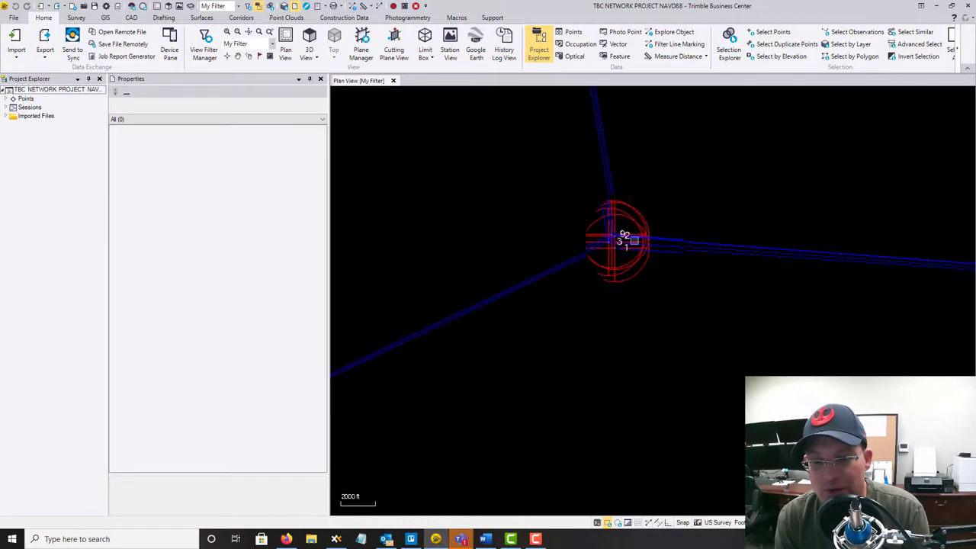
left_click_drag(645, 241, 634, 321)
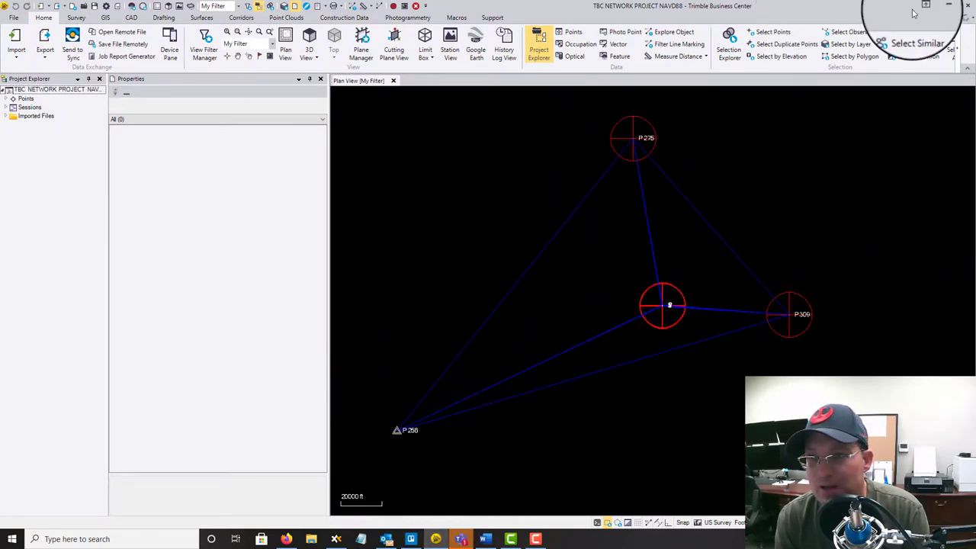
Step: Rename the station bullets to P256, P275 and P309, and delete P248 and P262
left_click(937, 9)
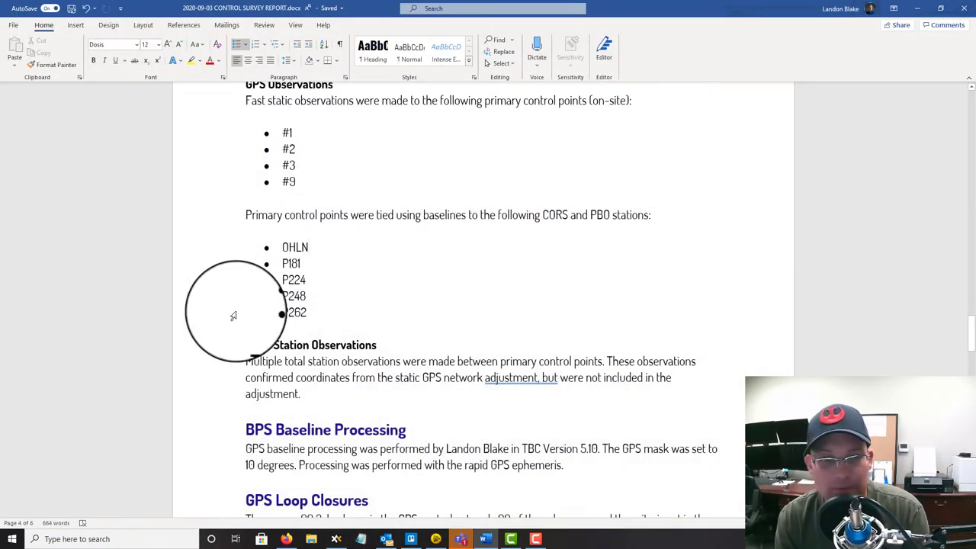
double_click(289, 247)
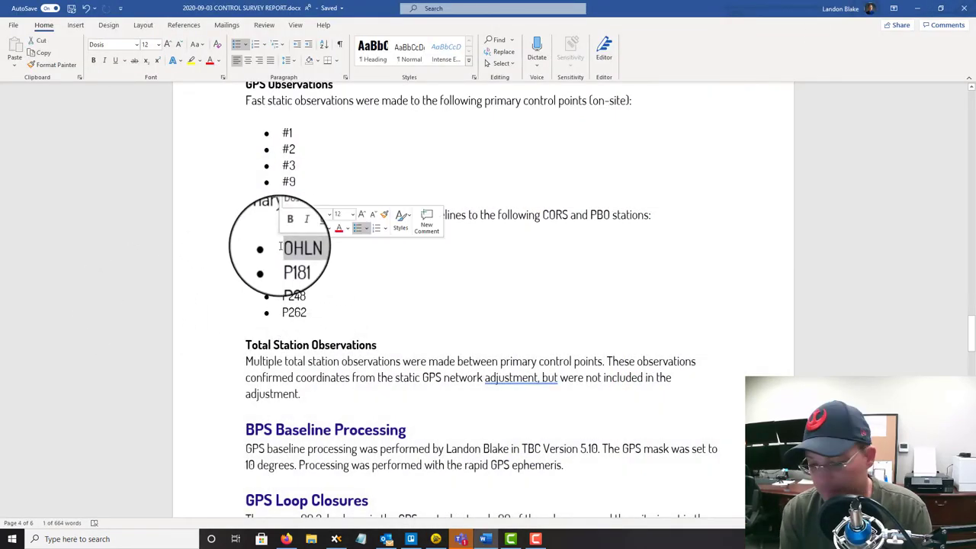
type("P")
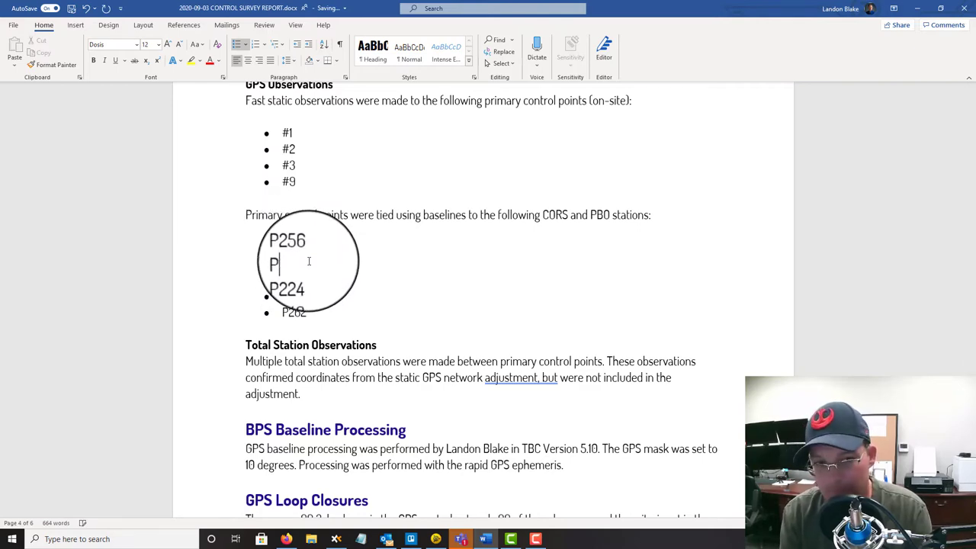
left_click(441, 540)
left_click(441, 540)
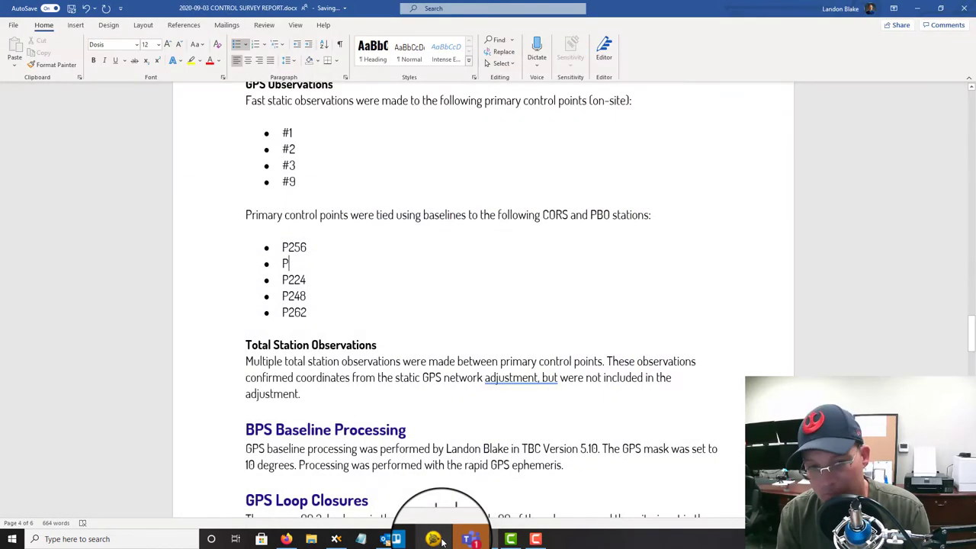
type("275")
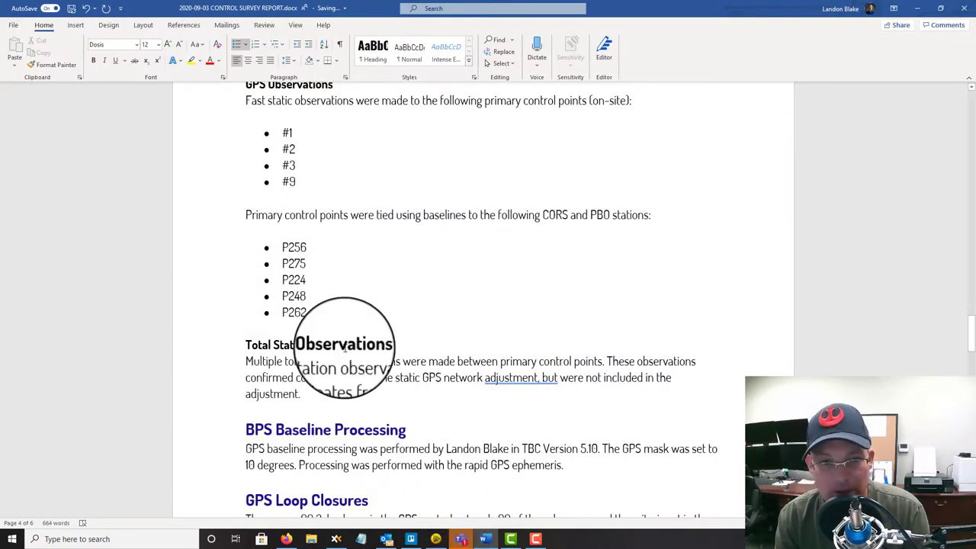
left_click_drag(306, 280, 295, 280)
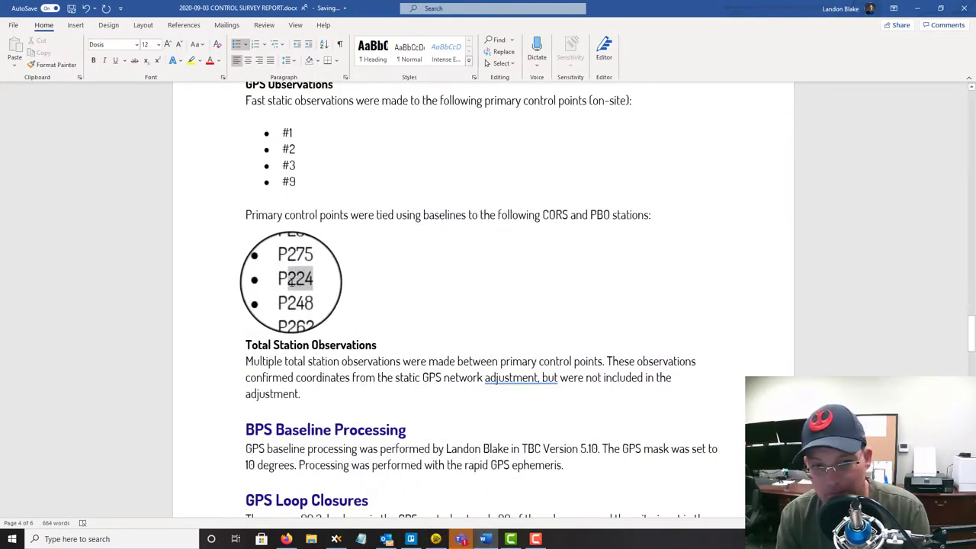
type("09")
left_click_drag(312, 318, 279, 297)
key("Delete")
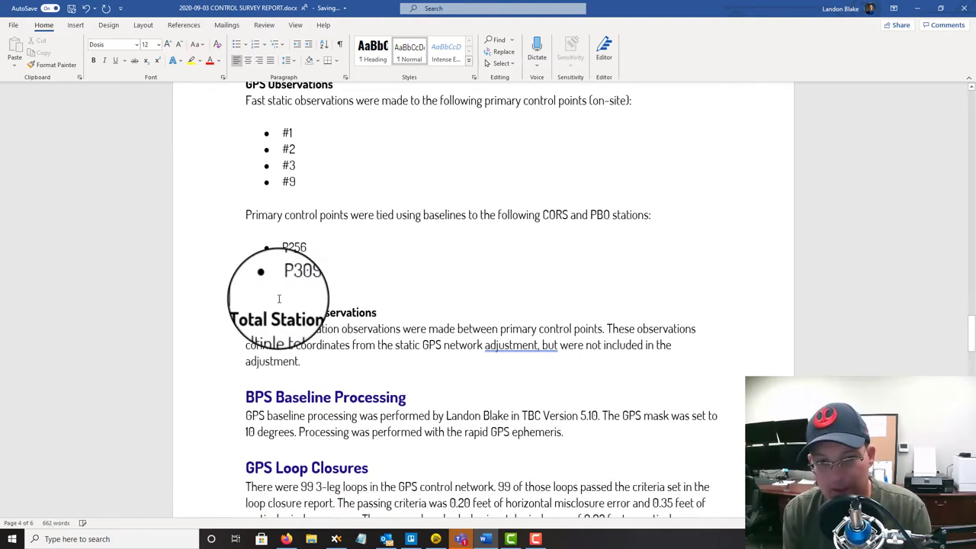
Step: Copy the 'PBO Station – Not NGS CORS' note from P275 onto P309
left_click(327, 249)
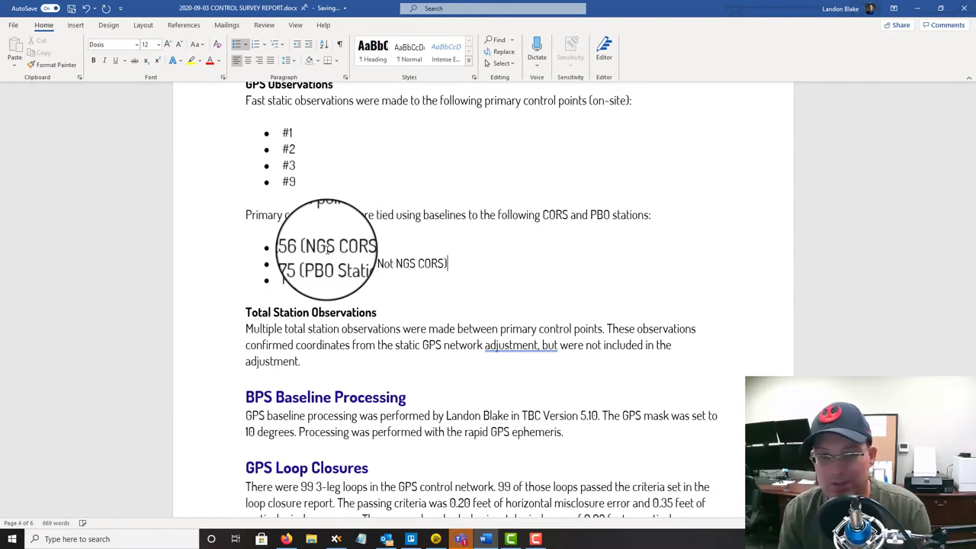
left_click_drag(449, 263, 308, 262)
key("ctrl+c")
left_click(330, 280)
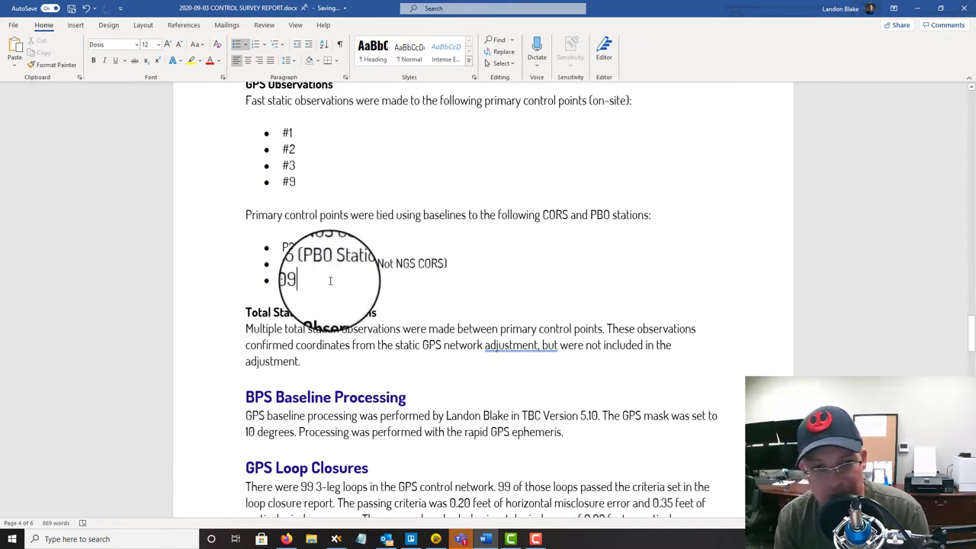
key("ctrl+v")
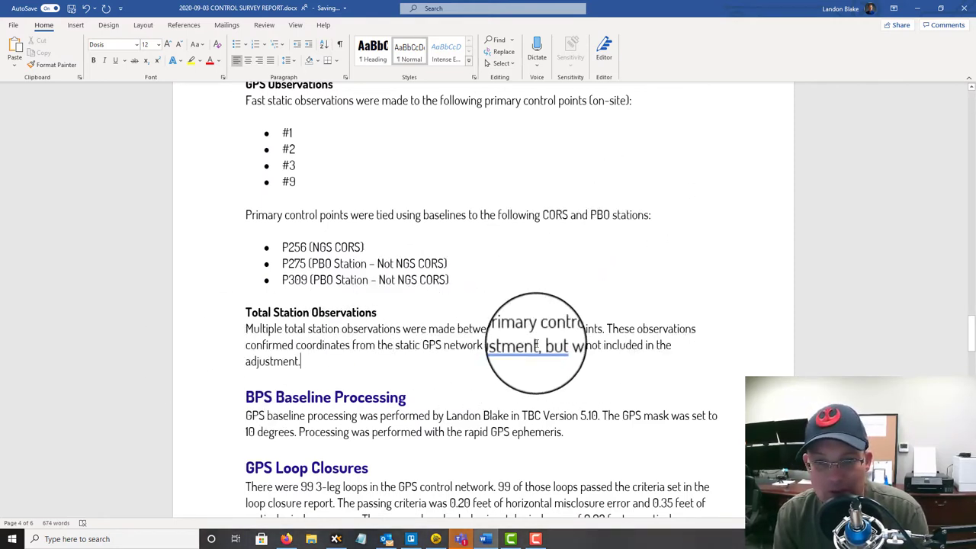
Step: Delete the total station equipment paragraph after the 30mm prism sentence
scroll(534, 345, "up", 4)
scroll(547, 375, "down", 4)
scroll(451, 354, "up", 10)
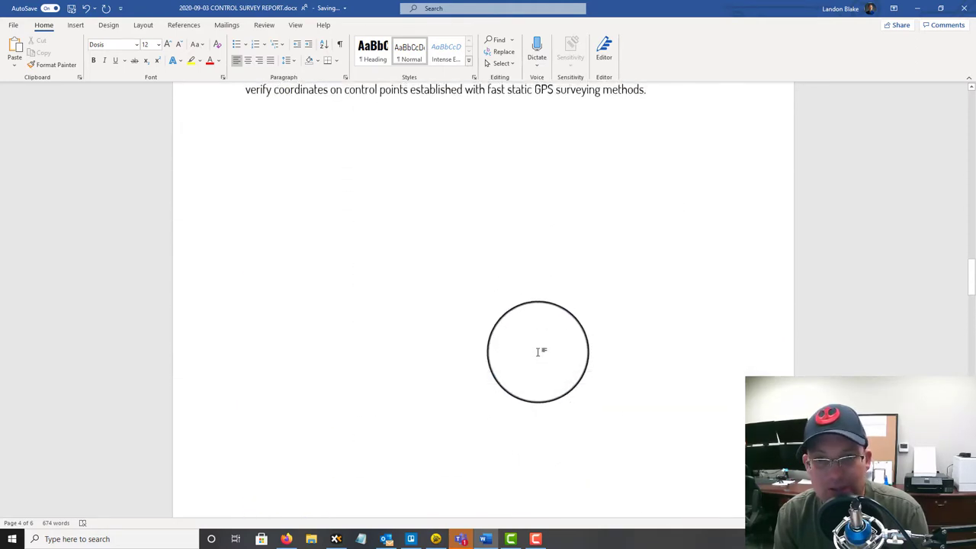
scroll(537, 351, "up", 4)
left_click(668, 320)
left_click(337, 299, "shift")
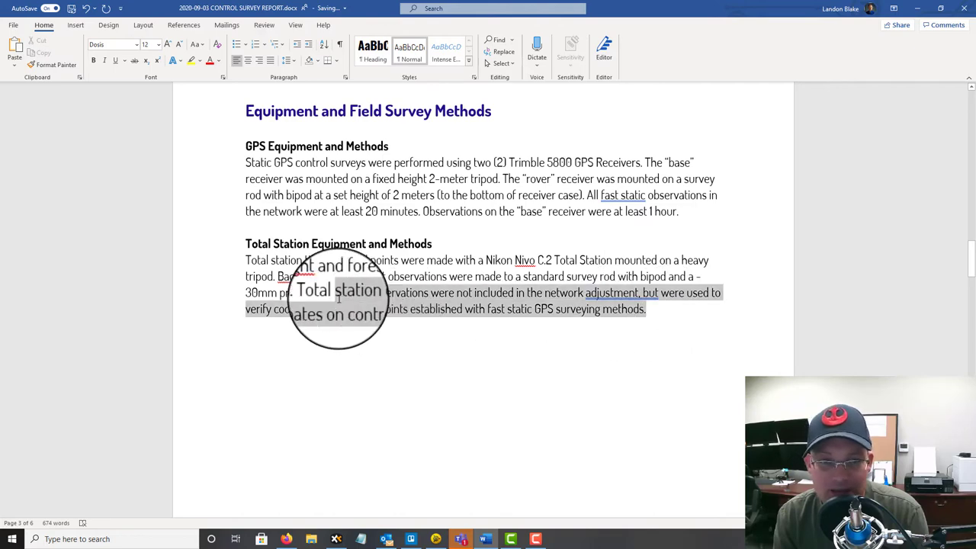
left_click(309, 294, "shift")
key("Delete")
Step: Move down to the GPS Baseline Processing paragraph citing TBC Version 5.30
scroll(428, 300, "down", 2)
scroll(428, 300, "down", 20)
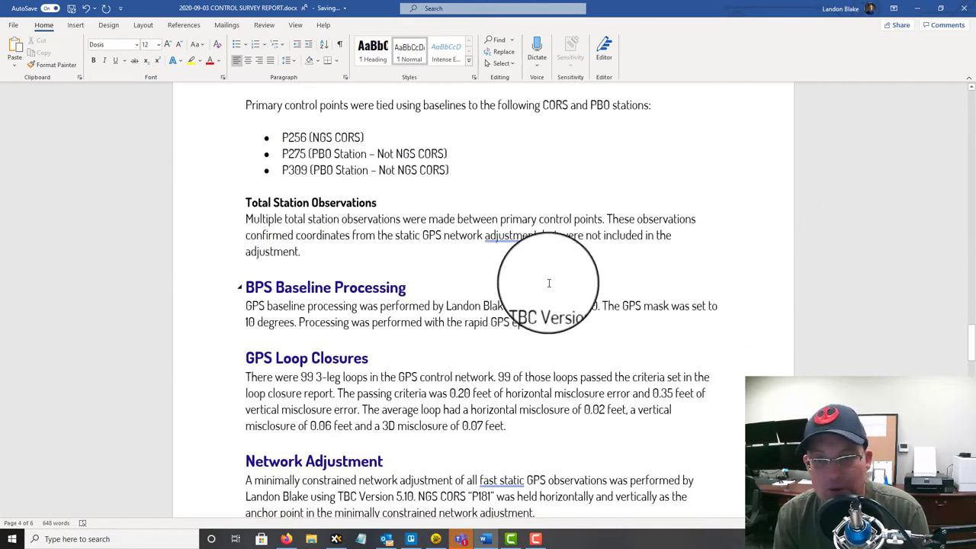
left_click(260, 267)
scroll(252, 255, "down", 3)
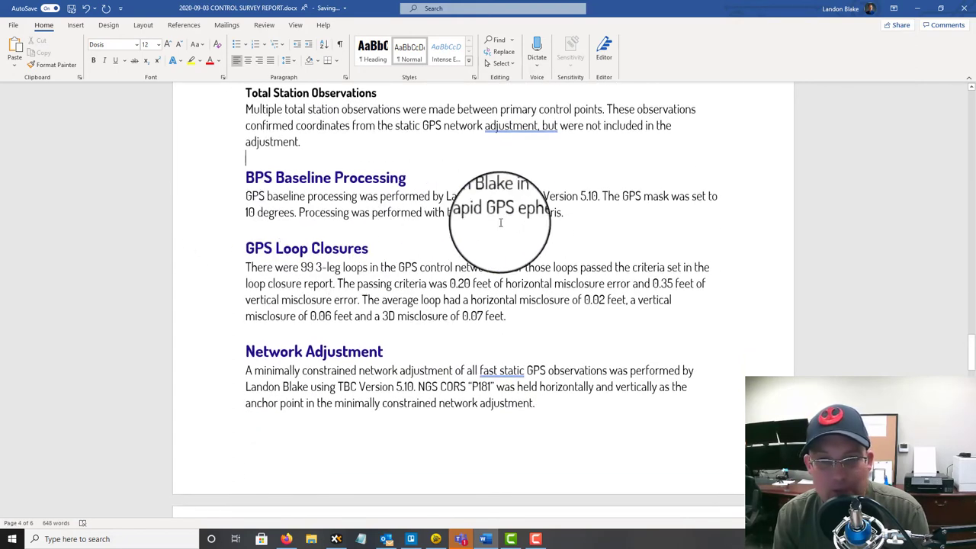
key("Down")
key("Down")
key("Down")
key("Down")
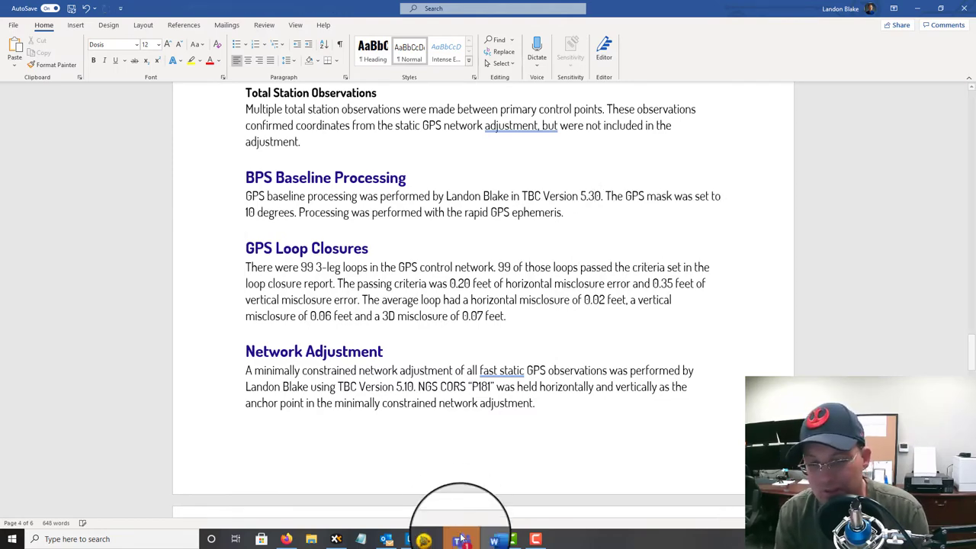
Step: Check Trimble Business Center's Help page for version 5.31, then minimize it back to Word
left_click(435, 539)
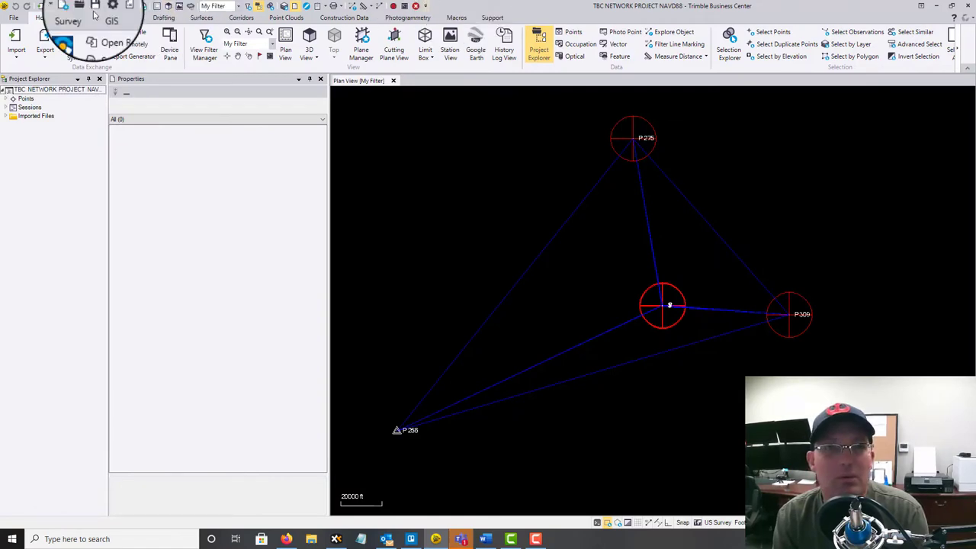
left_click(18, 19)
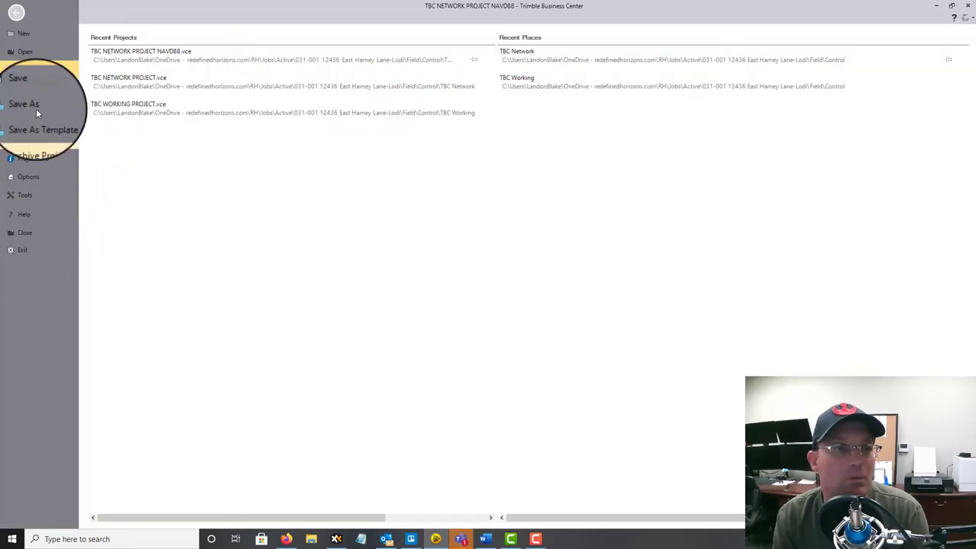
left_click(33, 221)
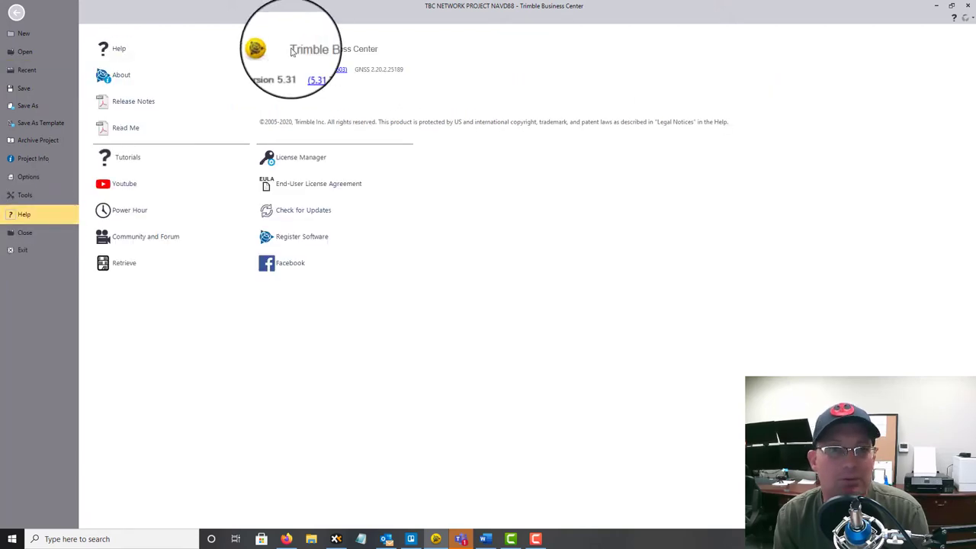
left_click(936, 8)
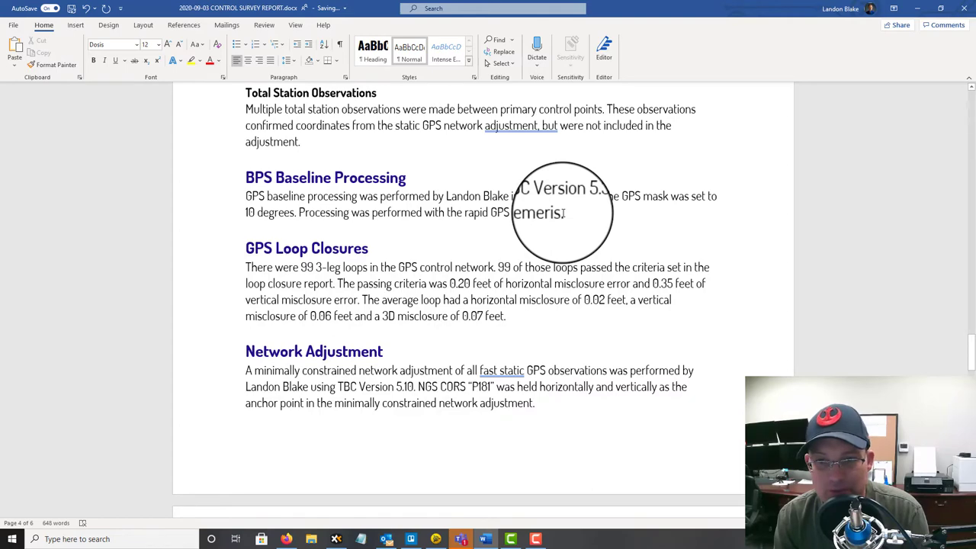
scroll(328, 282, "down", 1)
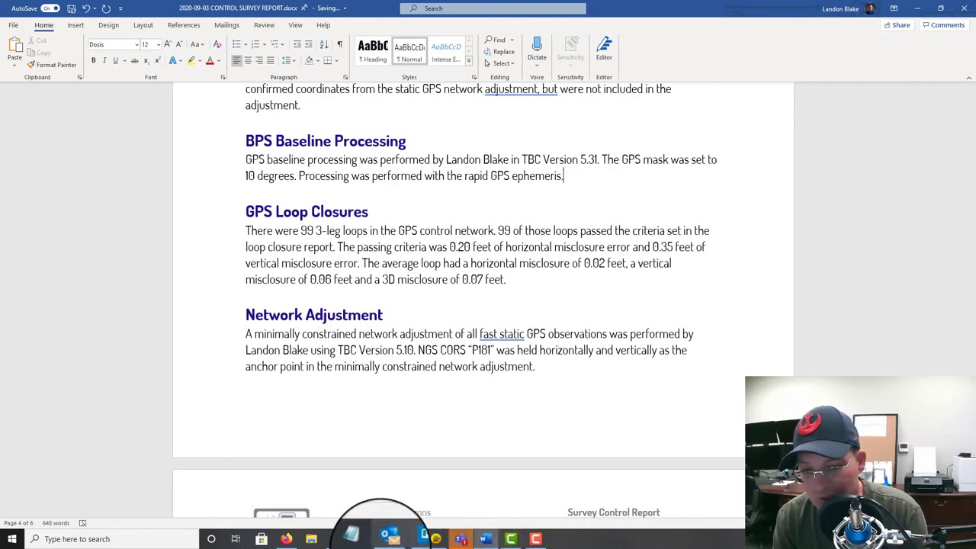
Step: Open GNSS Loop Closure Results.html from 031-001's TBC Network Reports folder in Firefox
left_click(336, 539)
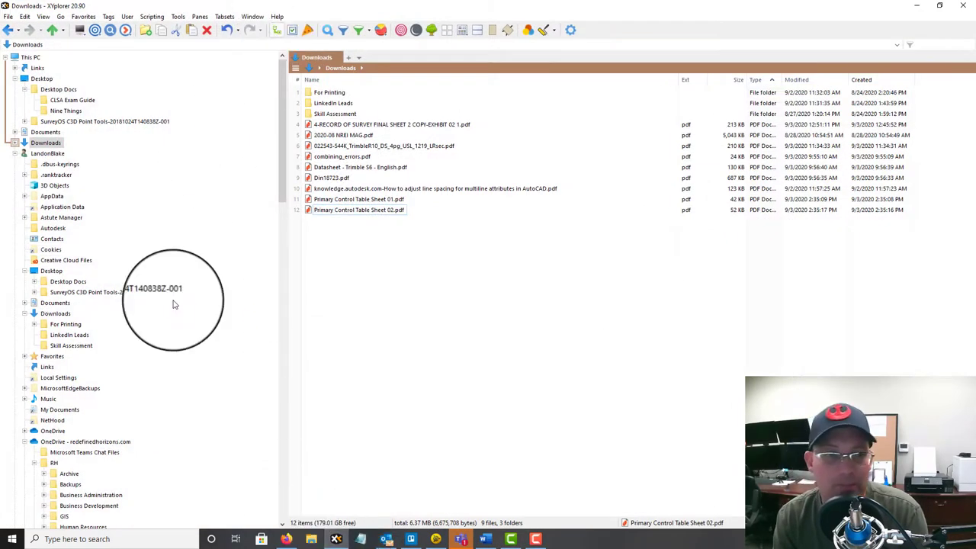
scroll(138, 389, "down", 20)
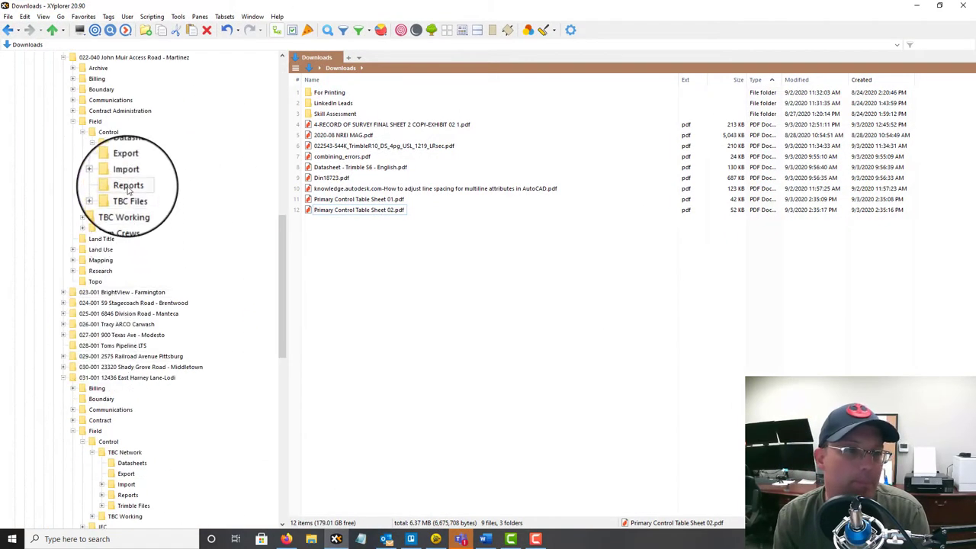
left_click(128, 187)
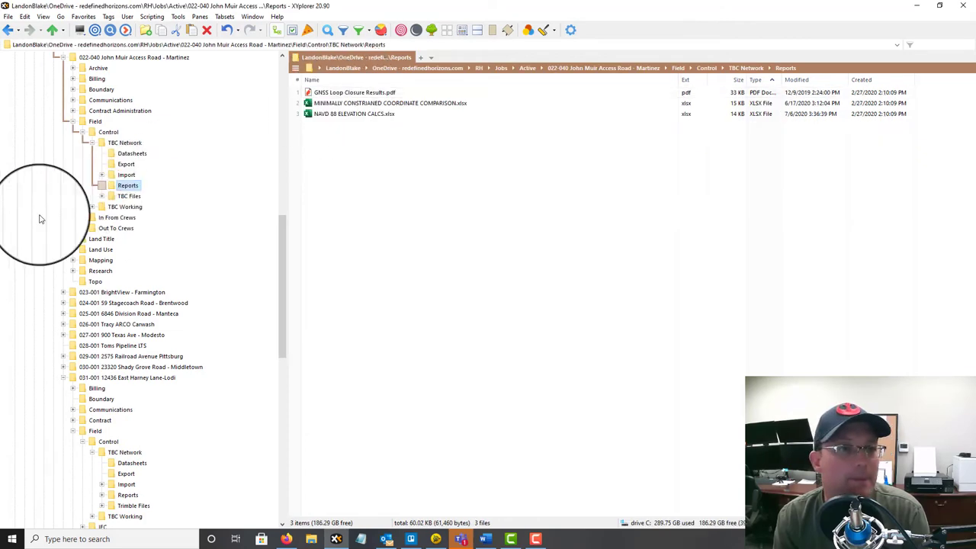
scroll(120, 375, "down", 6)
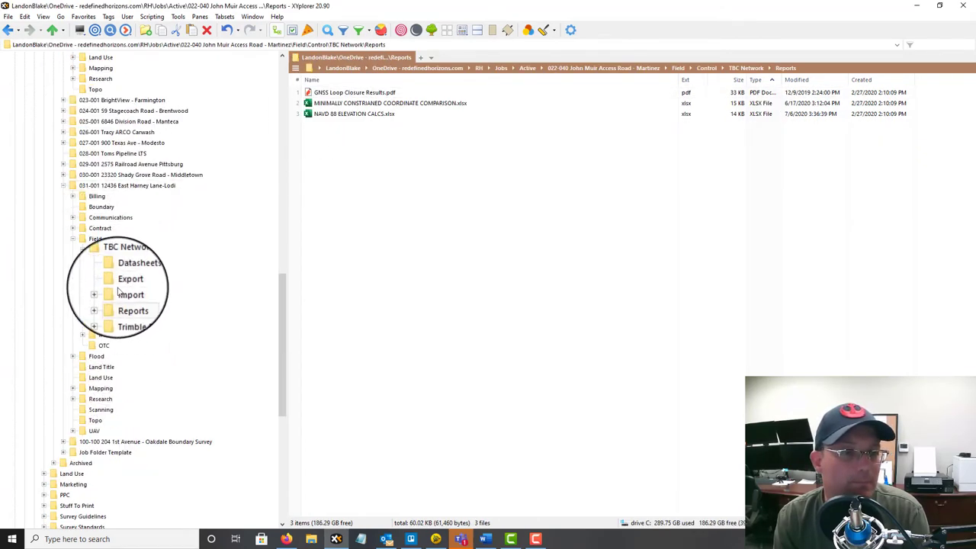
left_click(128, 303)
left_click(345, 114)
double_click(345, 114)
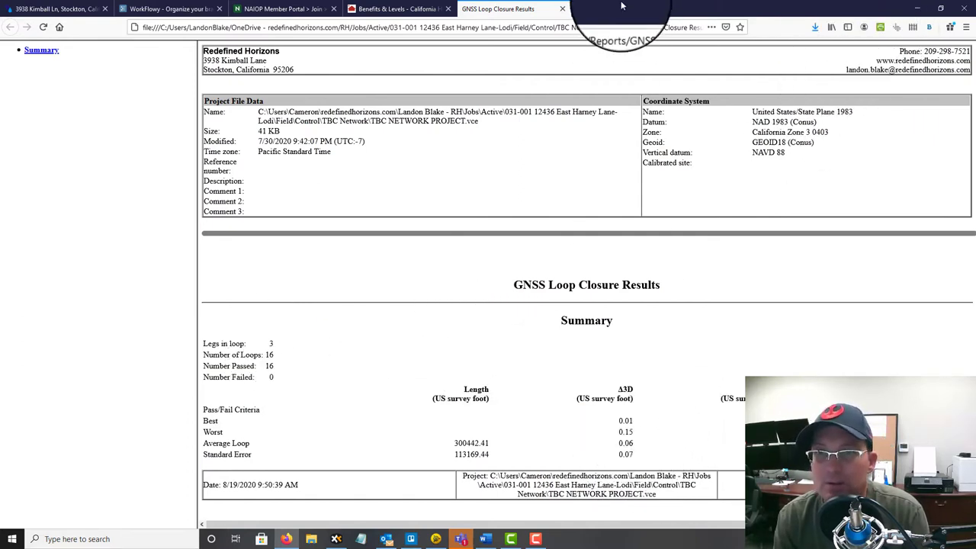
left_click(917, 9)
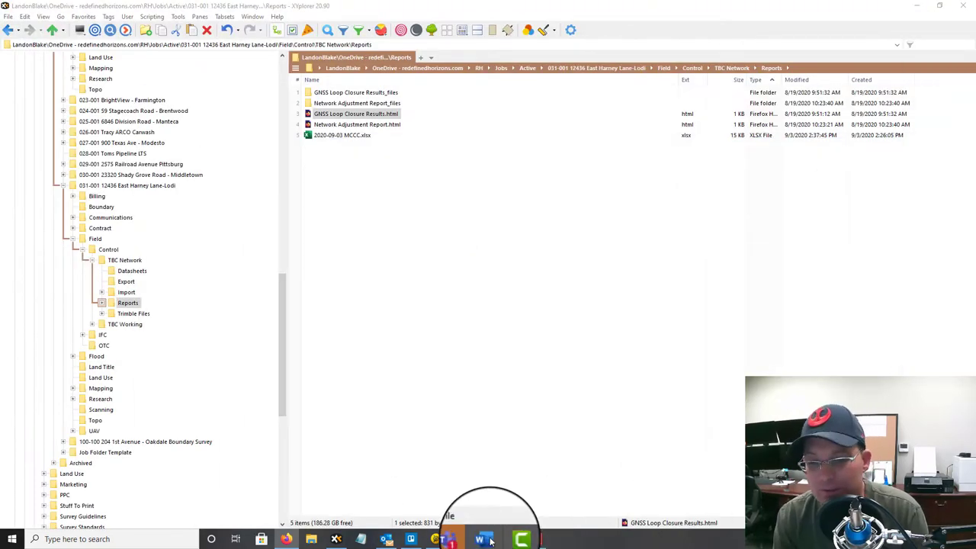
Step: Replace both 99 loop counts in the GPS Loop Closures paragraph with 16
left_click(484, 539)
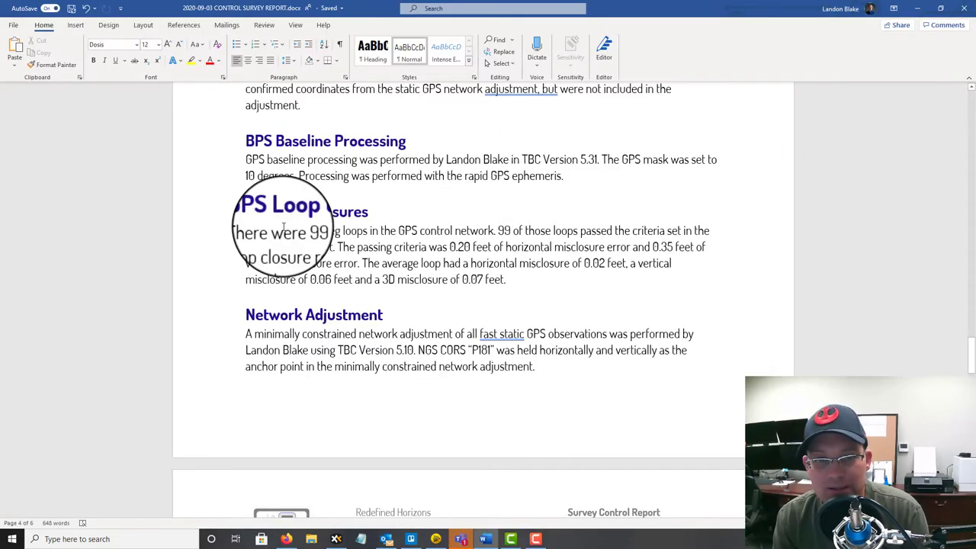
double_click(307, 230)
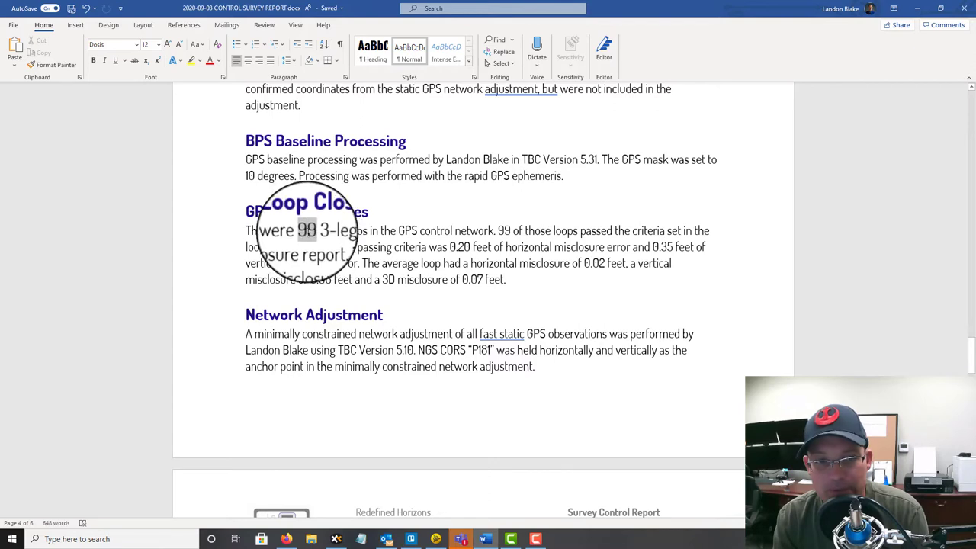
type("16")
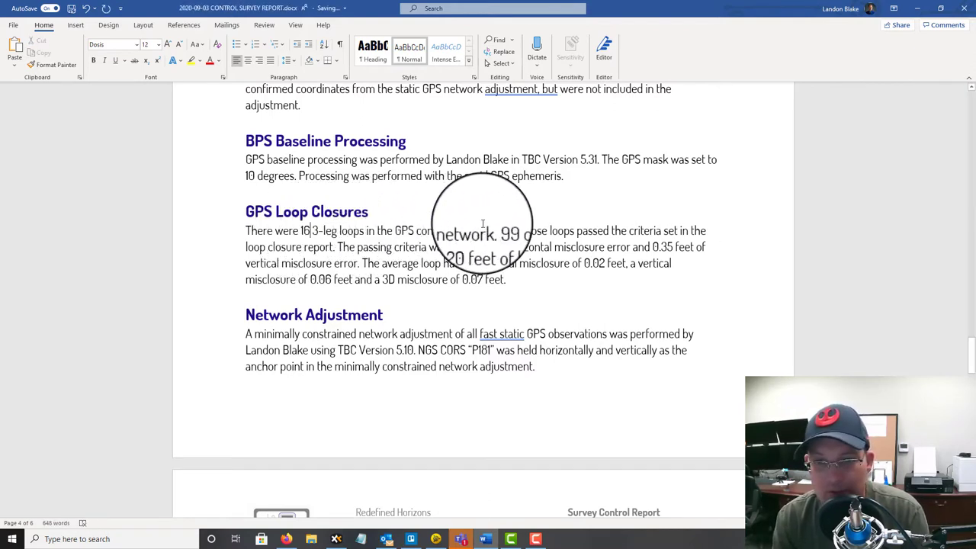
double_click(498, 230)
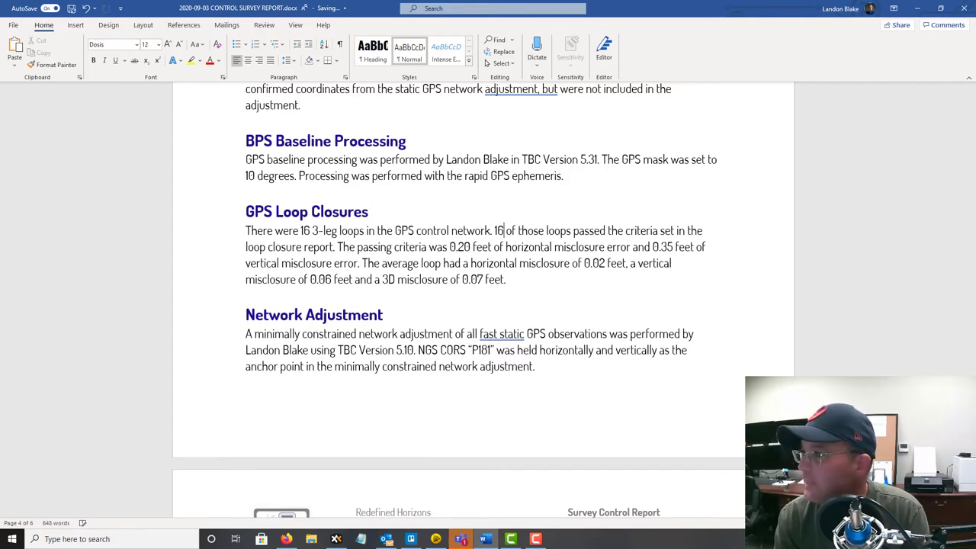
left_click(634, 333)
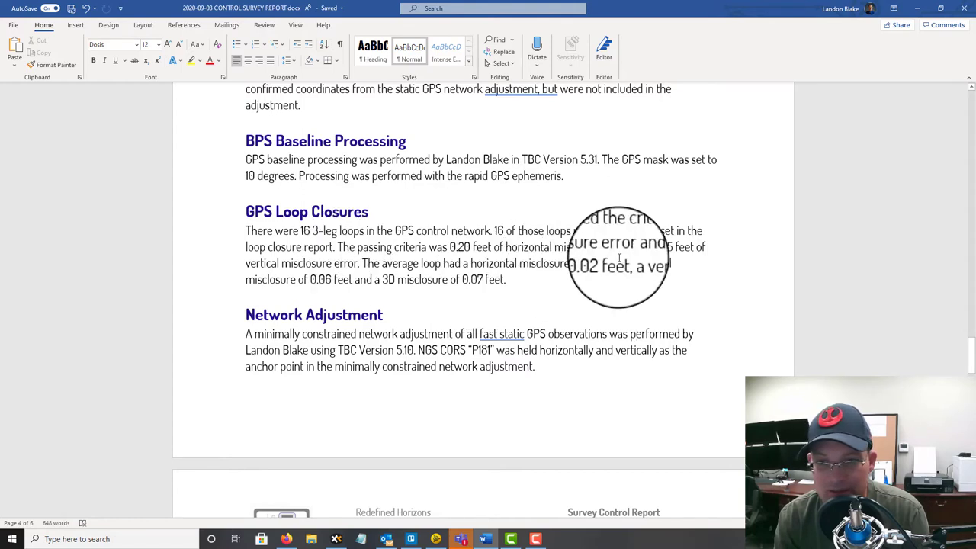
Step: Change the vertical misclosure criterion from 0.35 to 0.30 and review the average misclosure sentence
left_click(670, 252)
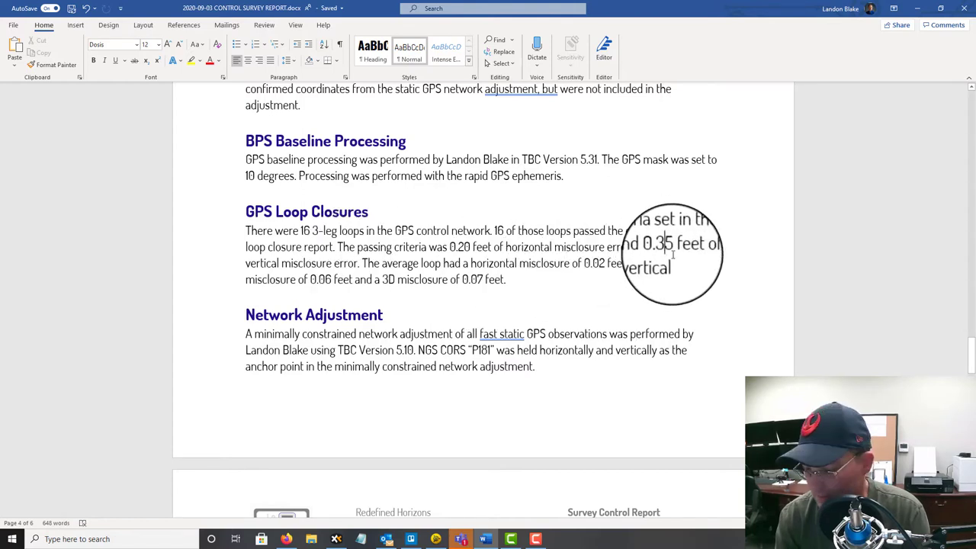
left_click(603, 263)
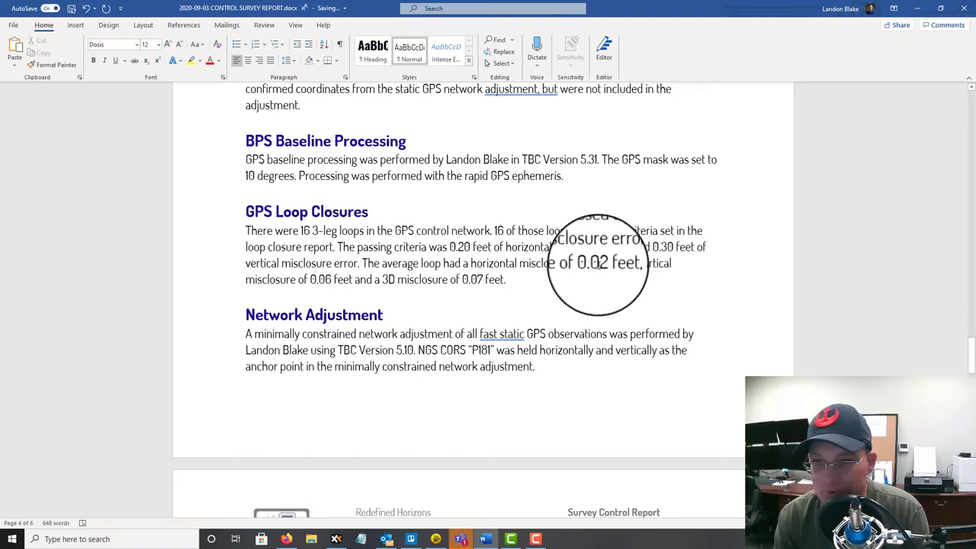
left_click(331, 279)
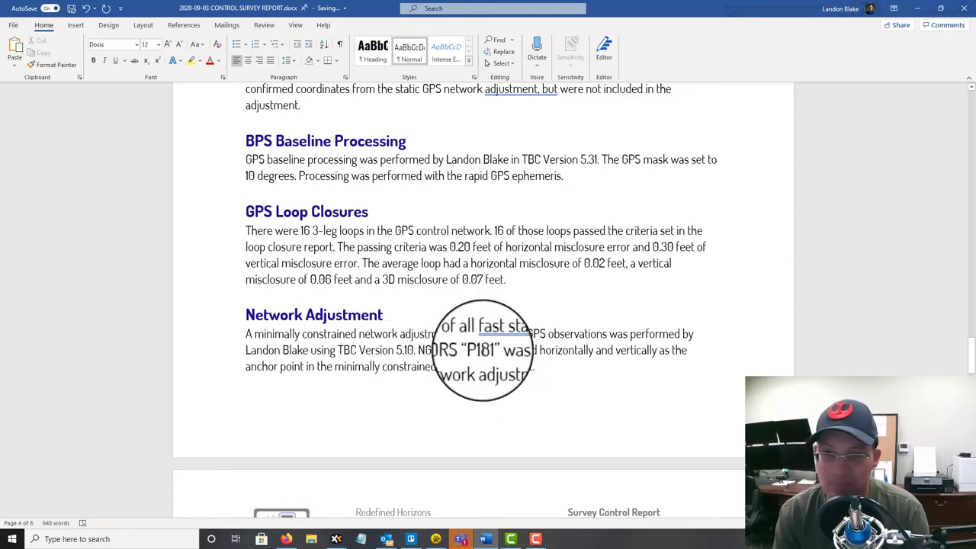
key("Down")
left_click_drag(568, 277, 514, 282)
left_click(366, 263)
Step: Update the TBC version in the Network Adjustment paragraph from 5.10 to 5.31
left_click(605, 292)
scroll(606, 291, "down", 4)
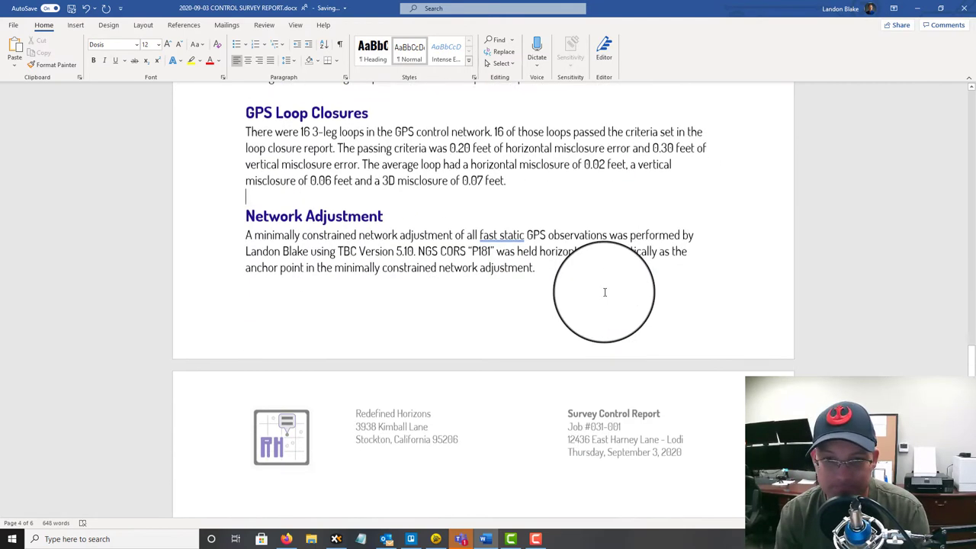
scroll(605, 296, "up", 1)
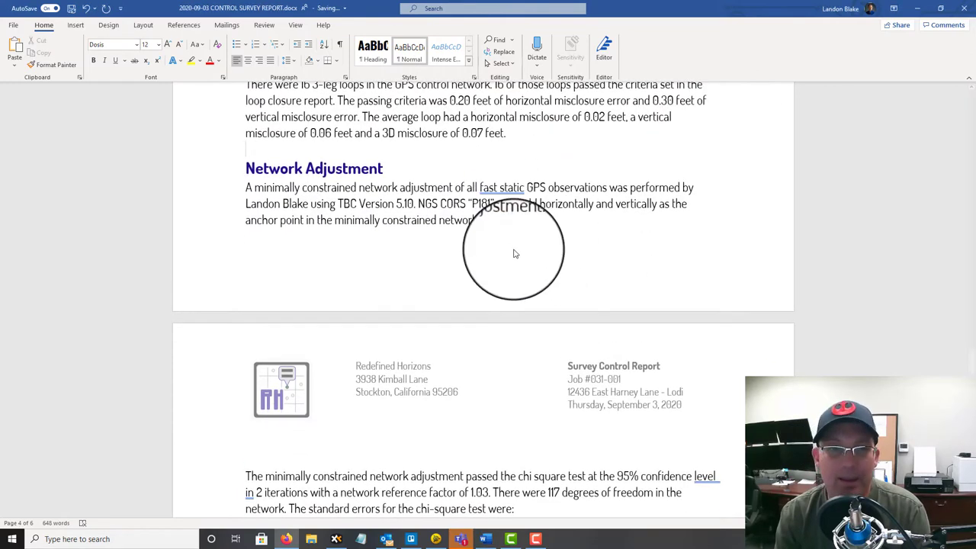
scroll(514, 253, "down", 2)
scroll(526, 226, "up", 1)
left_click(500, 150)
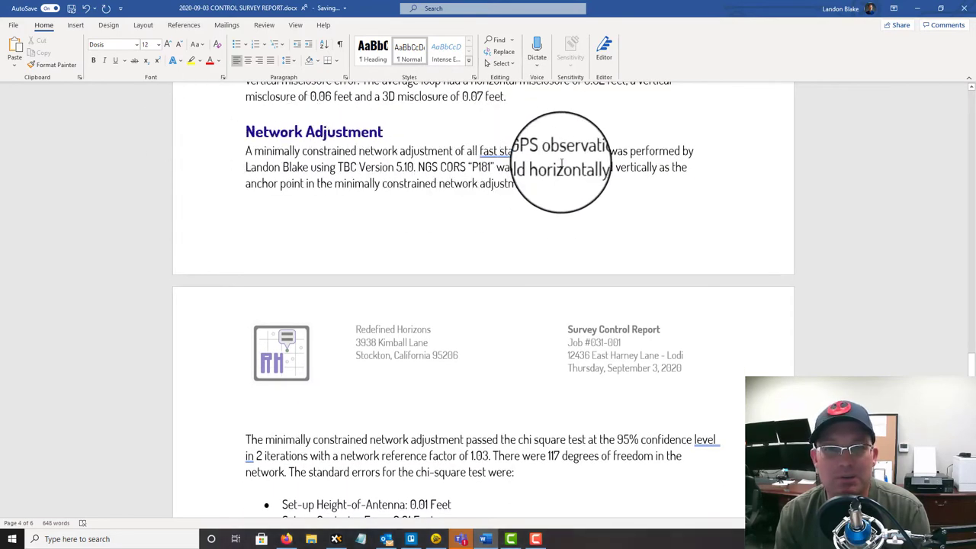
left_click(403, 168)
key("BackSpace")
key("BackSpace")
type("31")
Step: Change CORS station P181 to P256, then select Network Adjustment Report.html in XYplorer
left_click_drag(479, 168, 489, 170)
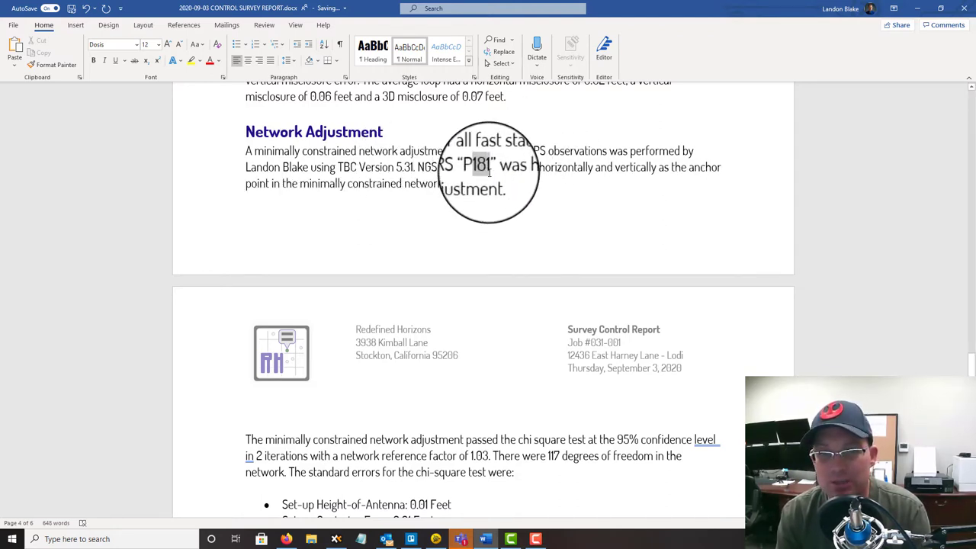
type("256")
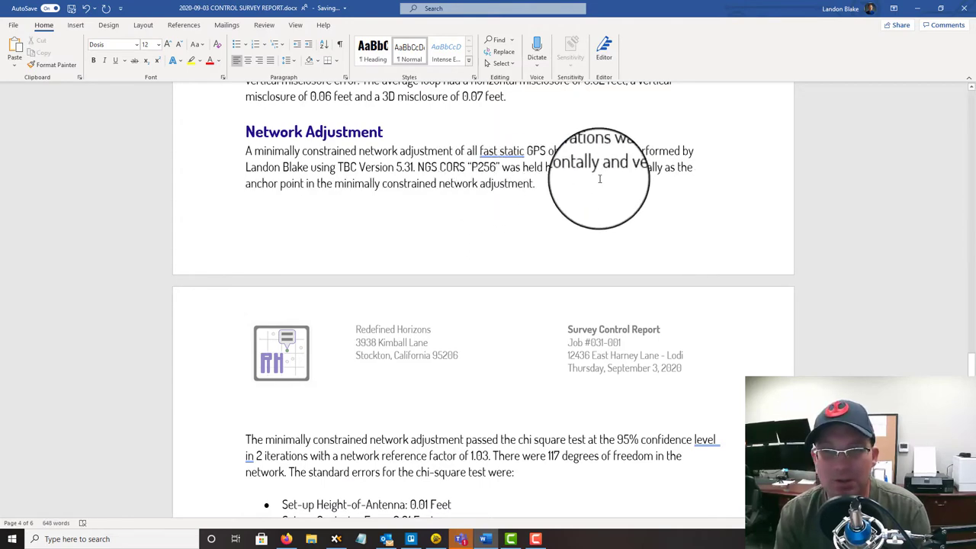
scroll(499, 217, "down", 5)
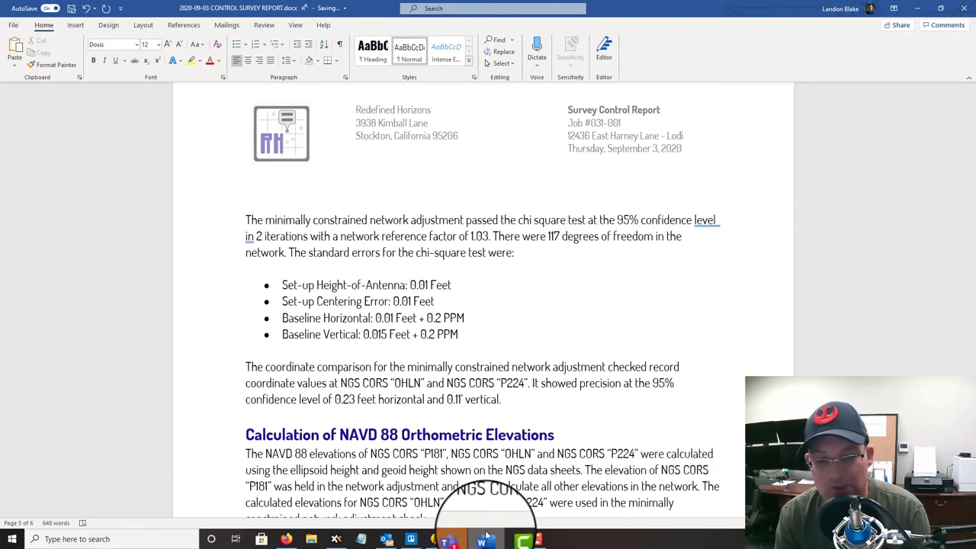
left_click(339, 539)
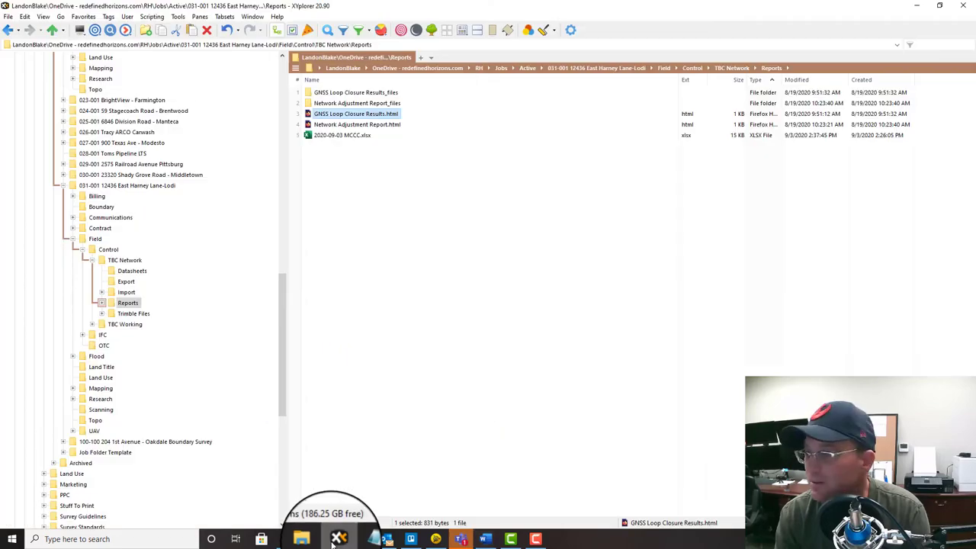
left_click(348, 125)
double_click(347, 125)
scroll(388, 371, "down", 10)
scroll(387, 371, "down", 1)
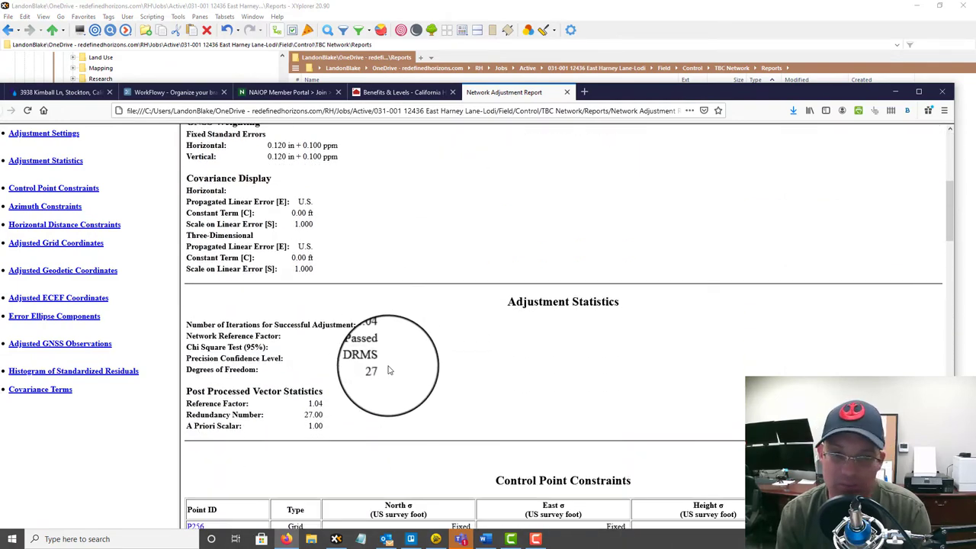
left_click(895, 91)
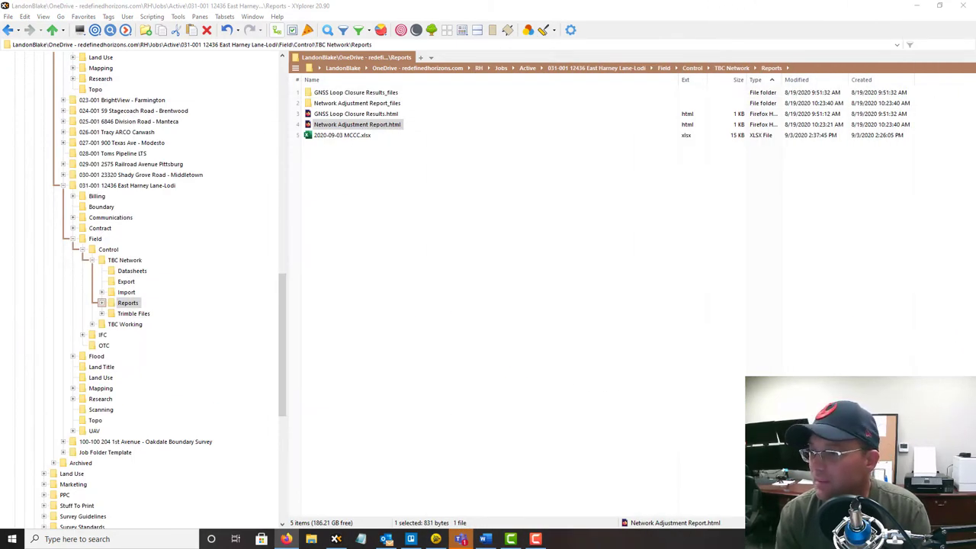
Step: Update the adjustment statistics to reference factor 1.04 and 27 degrees of freedom
left_click(485, 539)
left_click(488, 241)
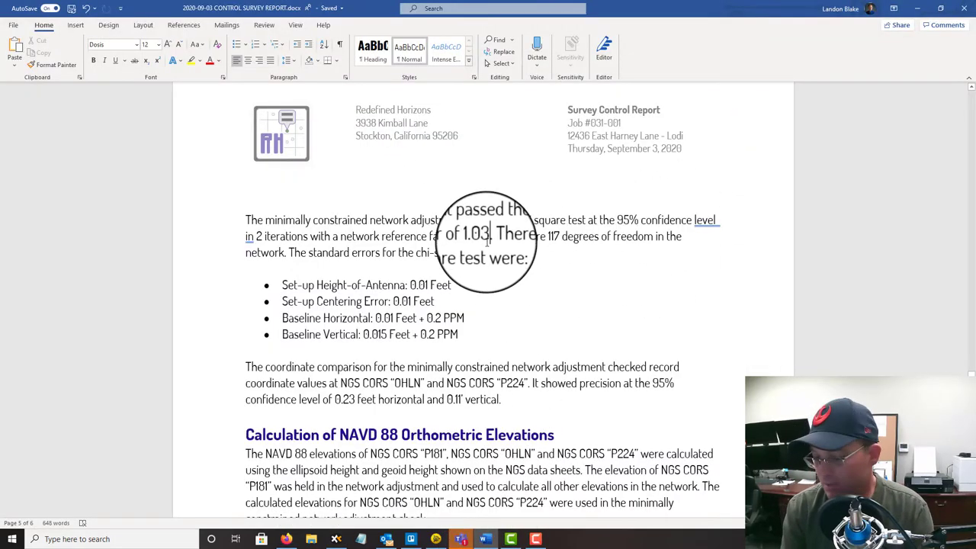
key("BackSpace")
type("4")
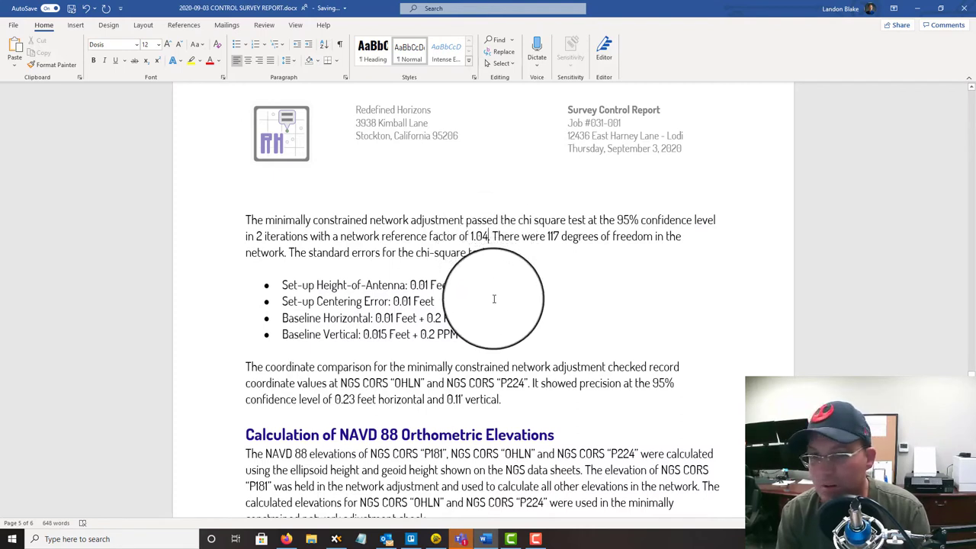
double_click(554, 237)
type("27")
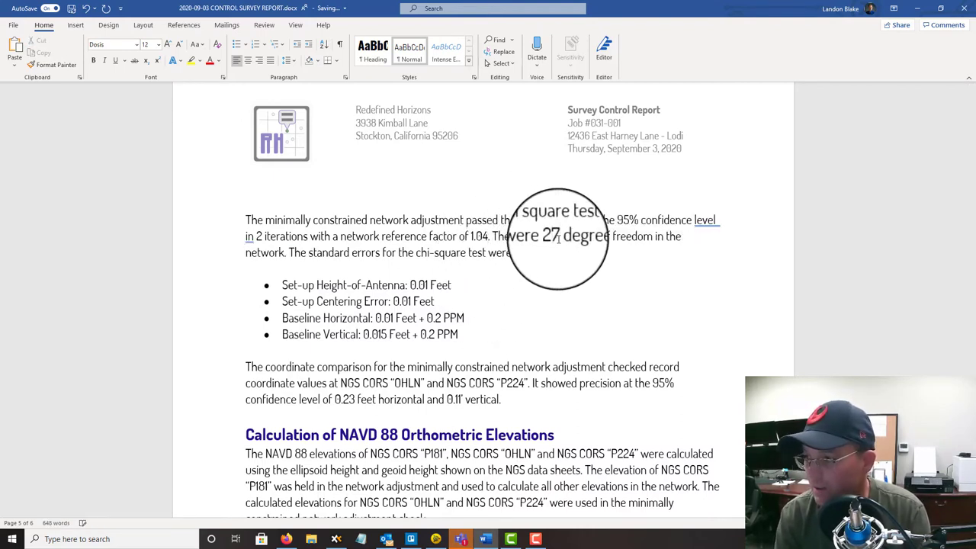
Step: Review the Baseline standard errors list reading 0.012 Feet + 0.1 PPM, then move to the comparison paragraph
scroll(541, 248, "down", 1)
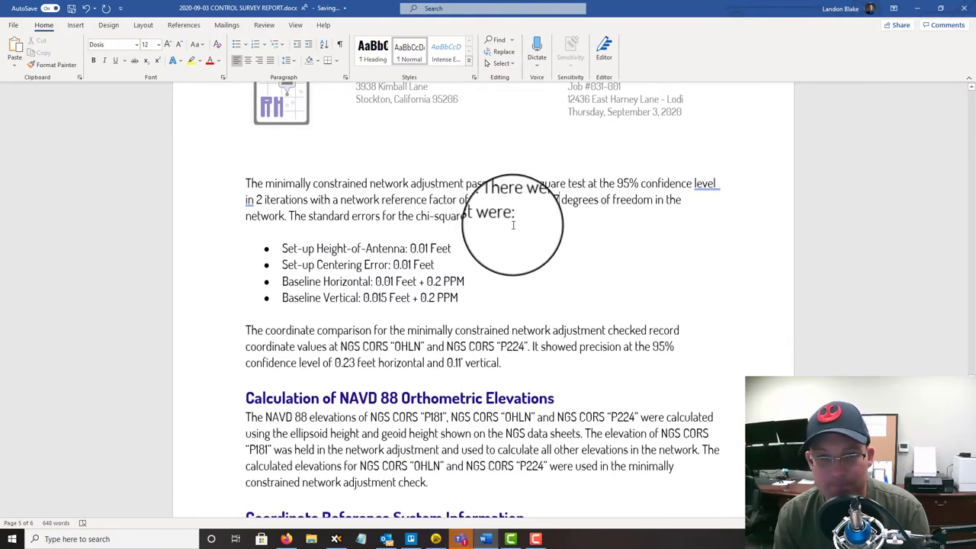
scroll(425, 236, "down", 1)
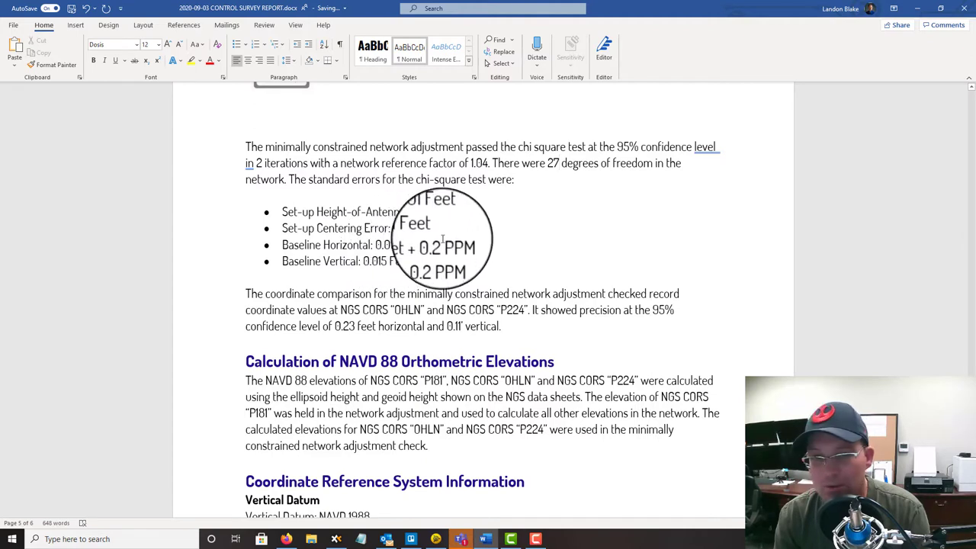
left_click(469, 269)
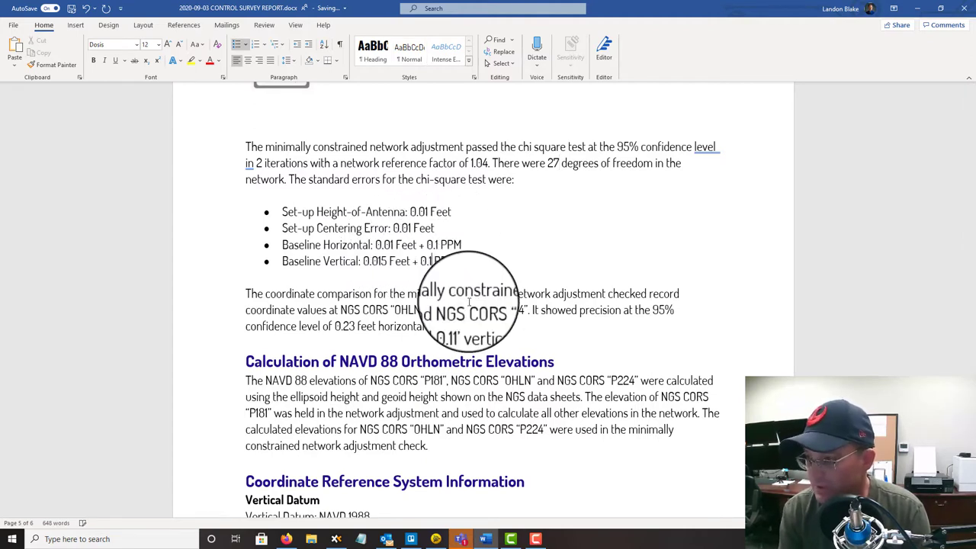
scroll(490, 233, "down", 2)
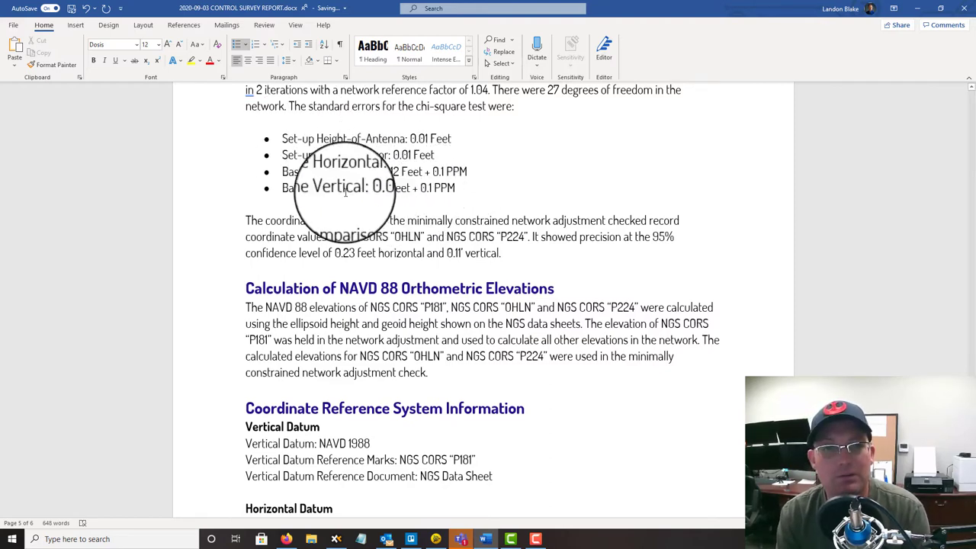
left_click(374, 220)
Step: Type the sentence citing record values from the California Central Valley Control Network – Version 1.9
scroll(572, 210, "down", 2)
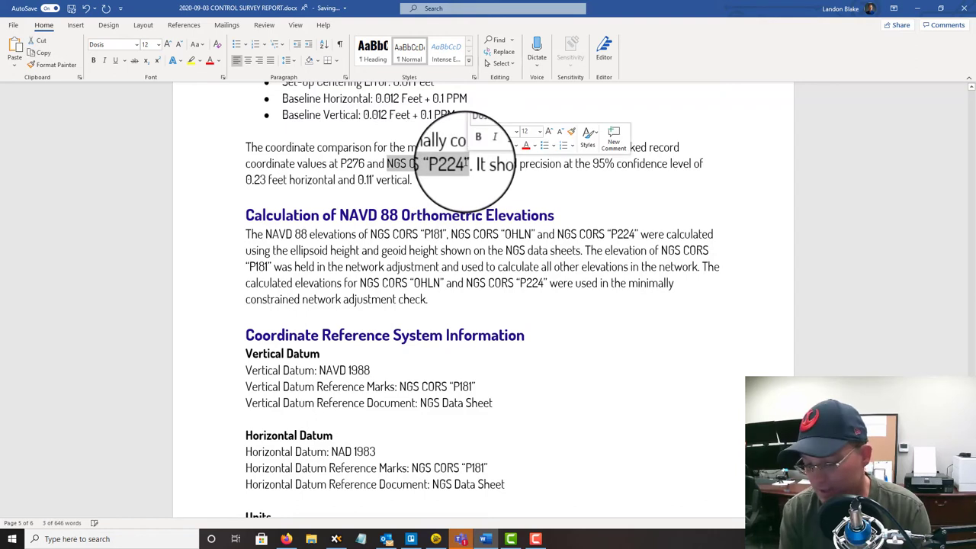
type("P309.")
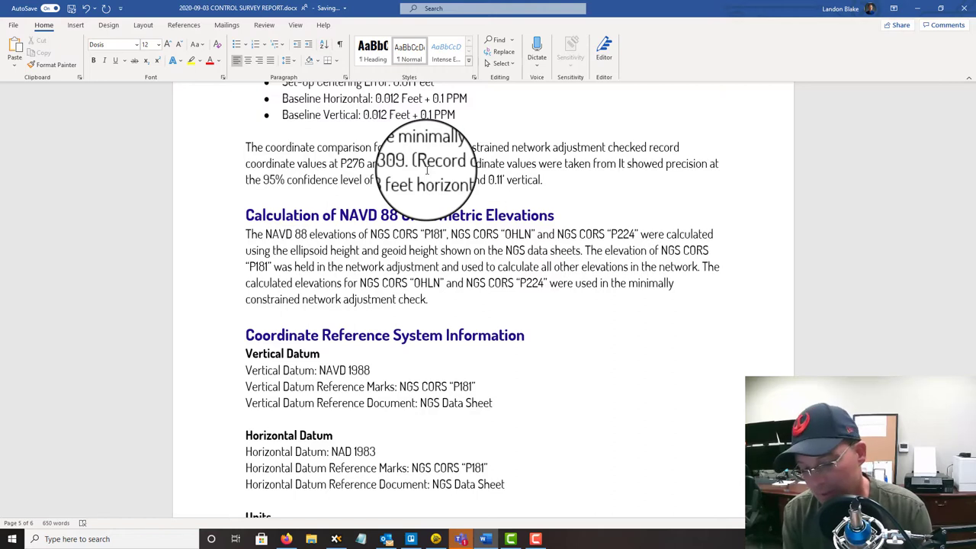
type("e")
key("BackSpace")
key("BackSpace")
type("the")
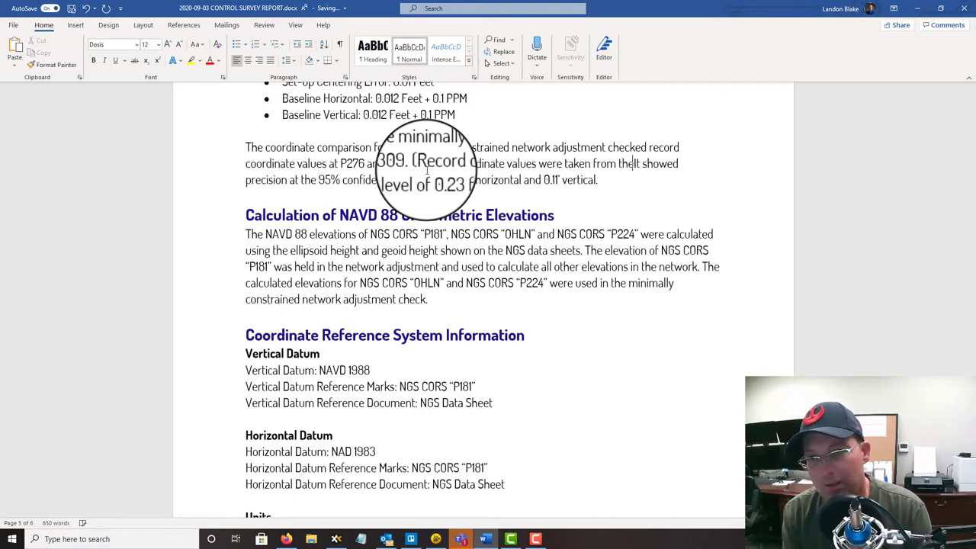
type(" Central Califor")
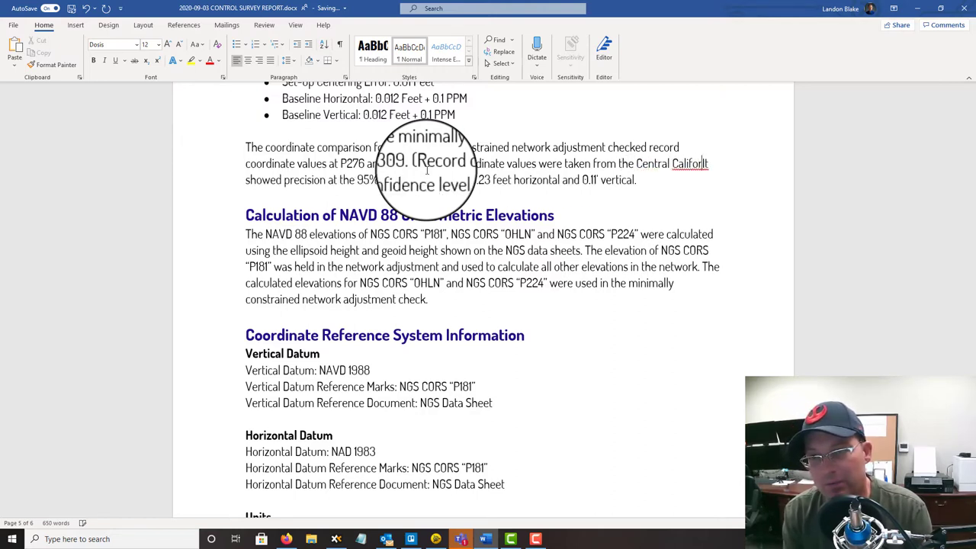
key("BackSpace")
key("BackSpace")
key("BackSpace")
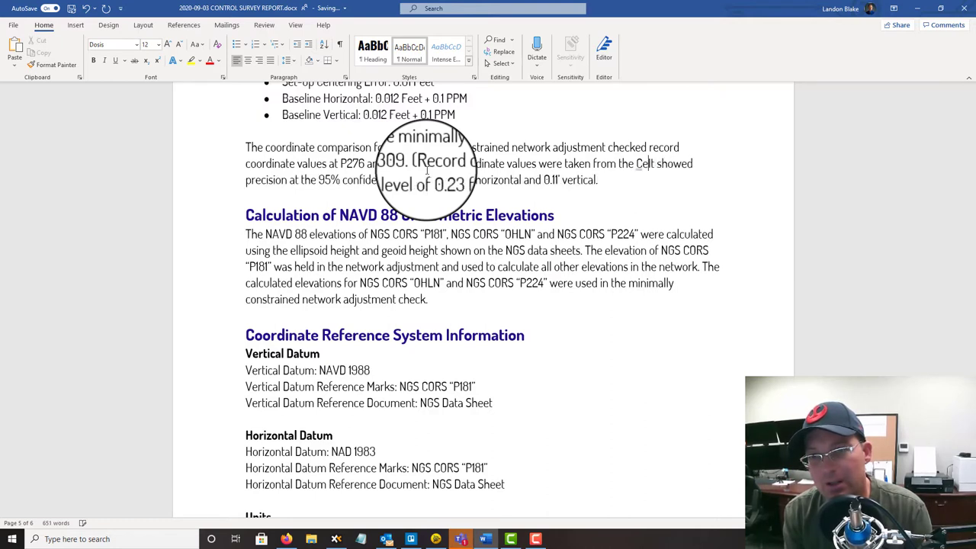
type("alifornia Central ")
type("Valley c")
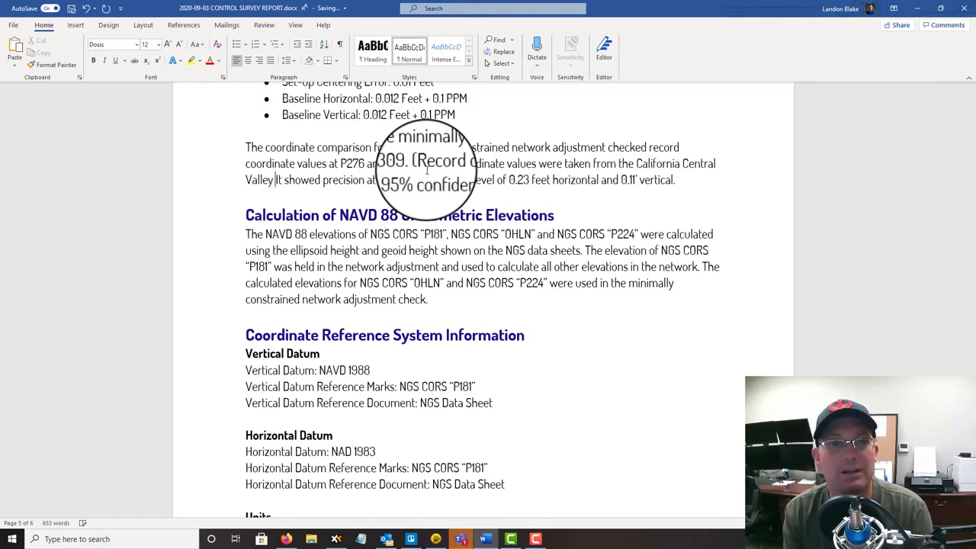
type("ontrol net")
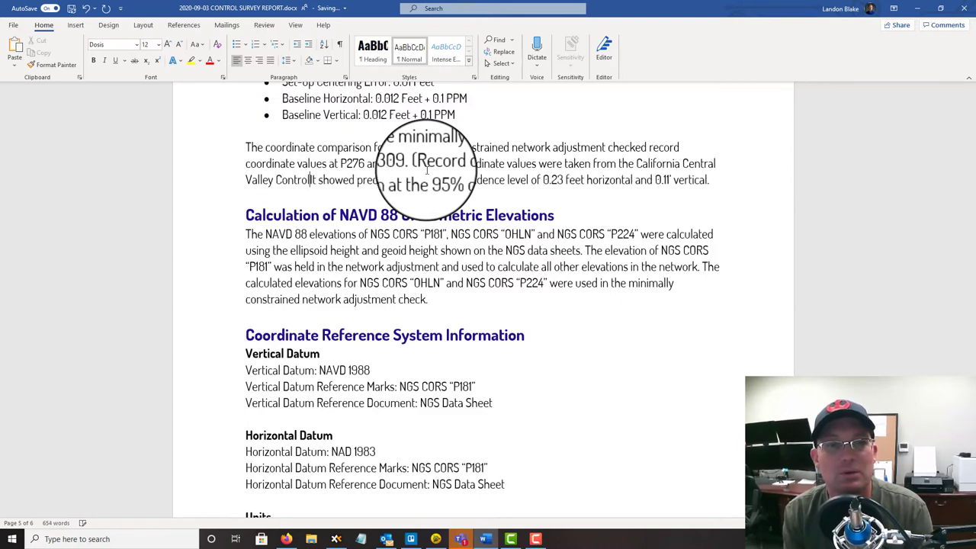
key("BackSpace")
key("BackSpace")
key("BackSpace")
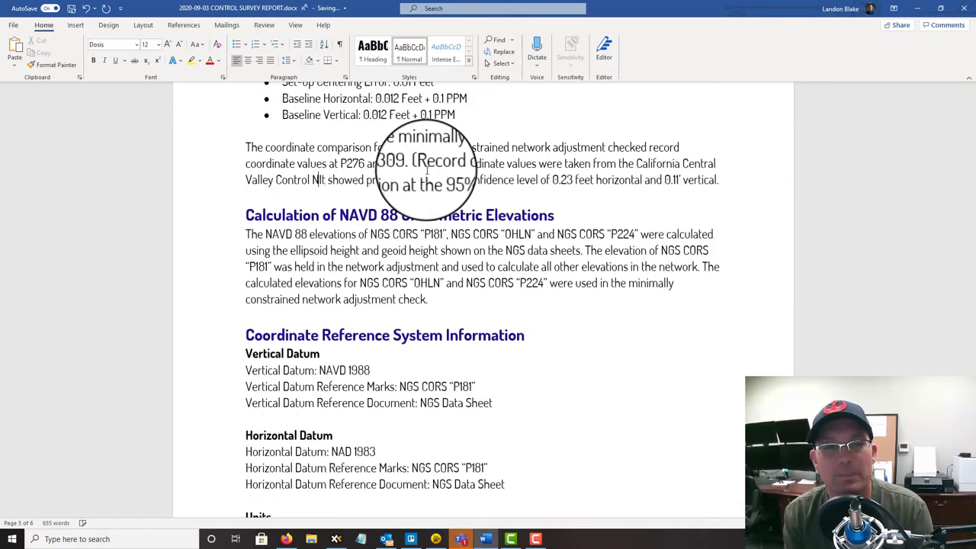
type("etwork")
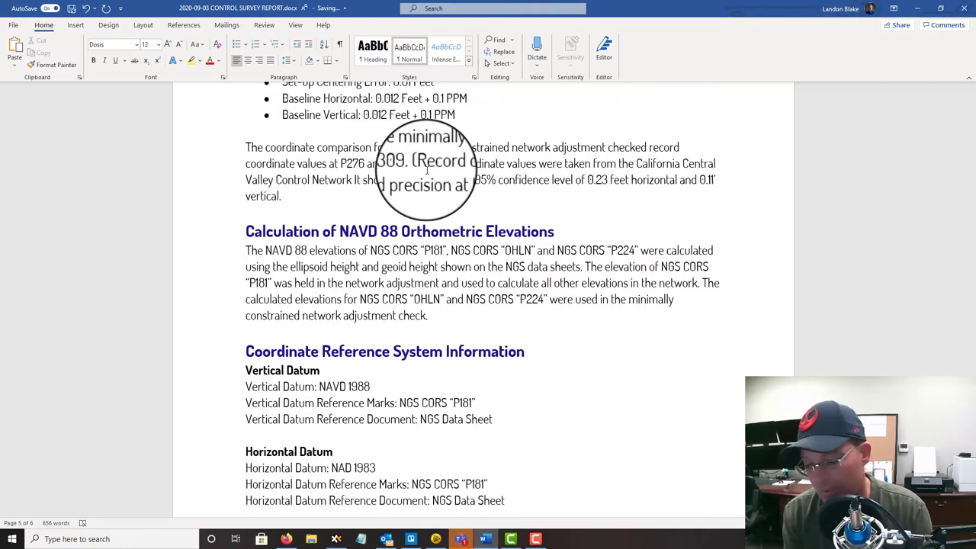
type(" – Vertical")
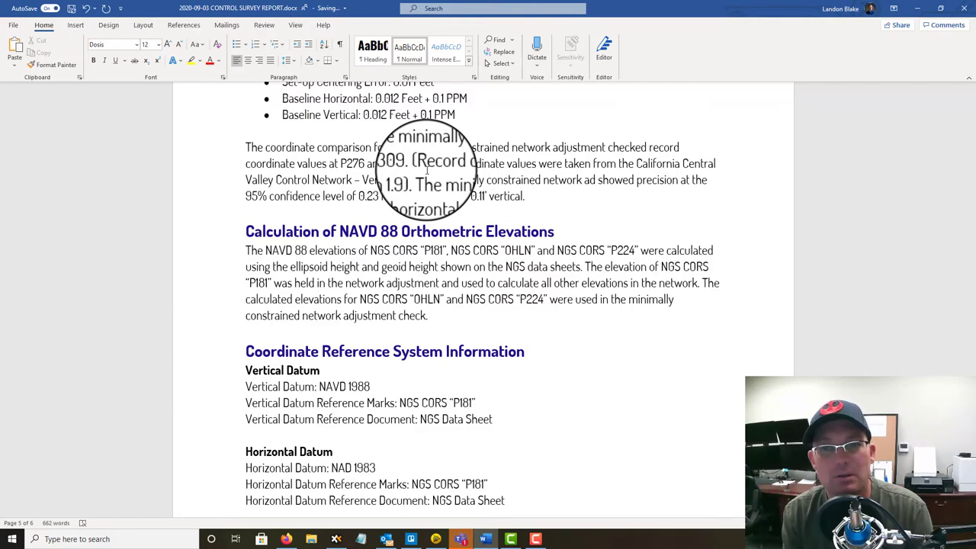
type("ustment ")
type("coordinate compar")
type("ision")
left_click(576, 197)
left_click_drag(695, 197, 702, 196)
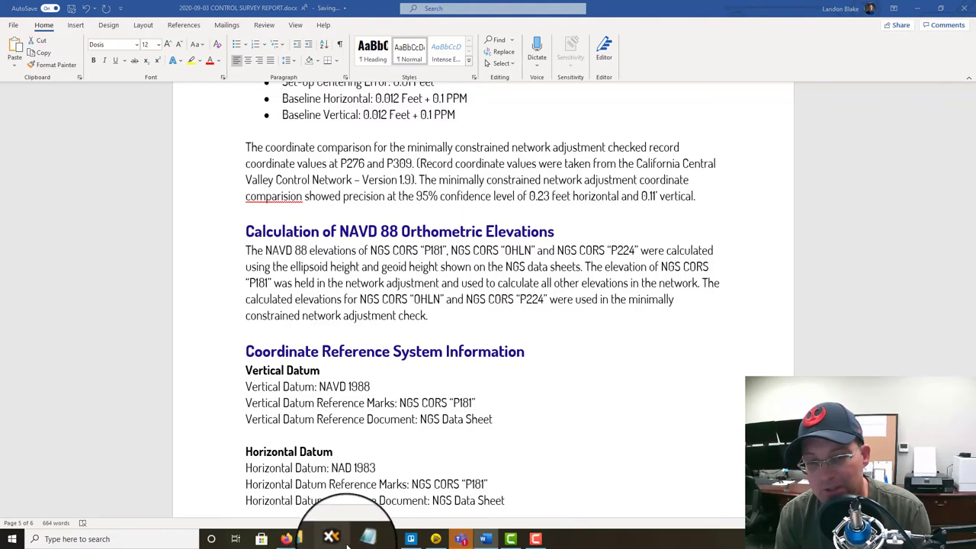
Step: Open 2020-09-03 MCCC.xlsx, read the 95% confidence levels 0.2190 and 0.0300, and close Excel
left_click(318, 541)
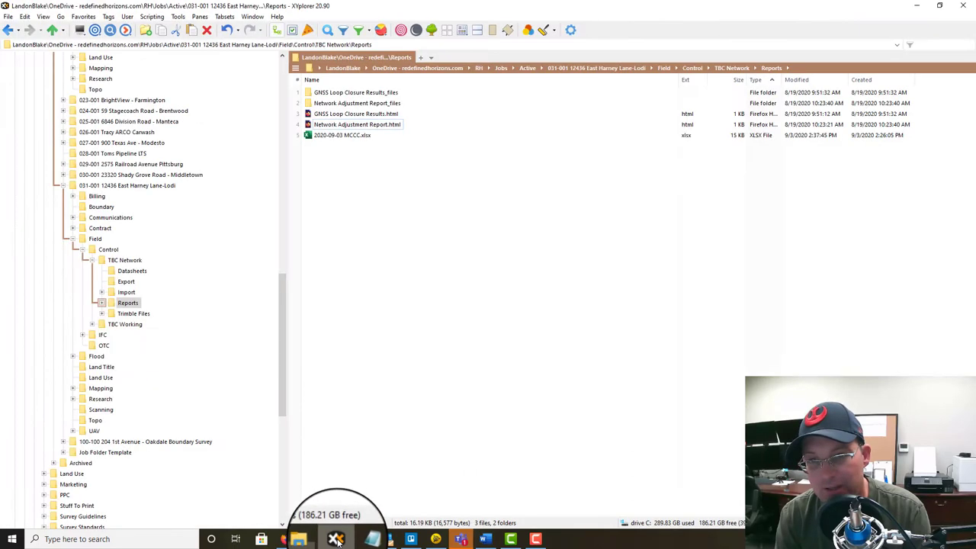
left_click(347, 136)
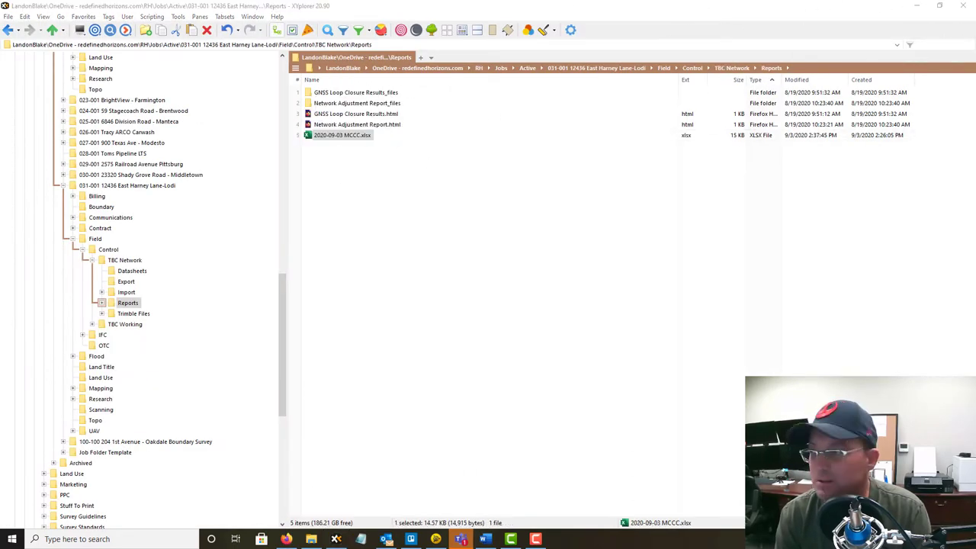
left_click(917, 6)
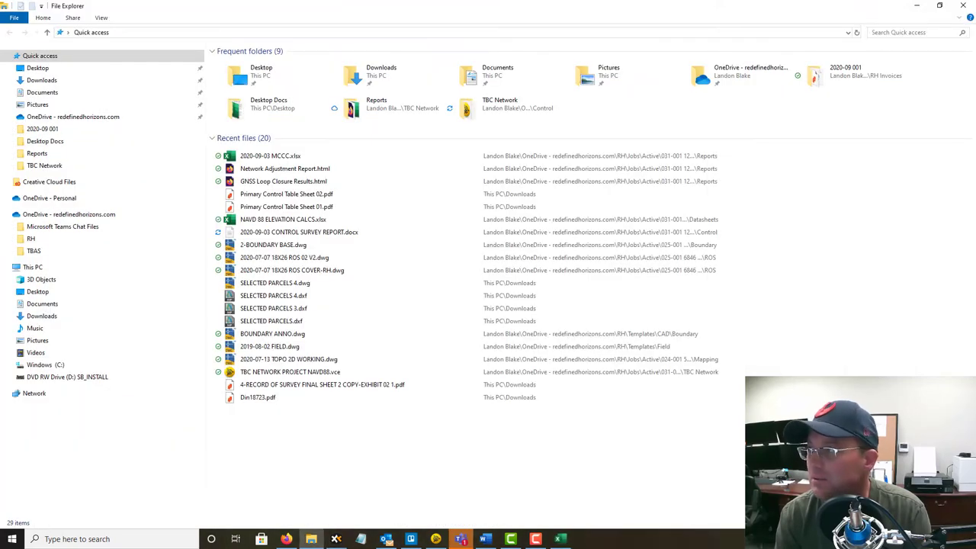
double_click(598, 155)
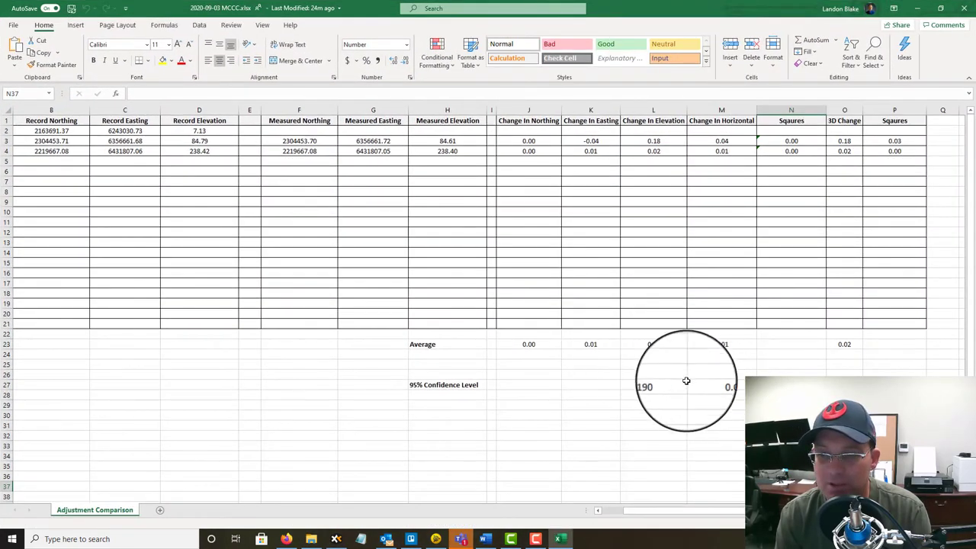
left_click(677, 382)
left_click(728, 435)
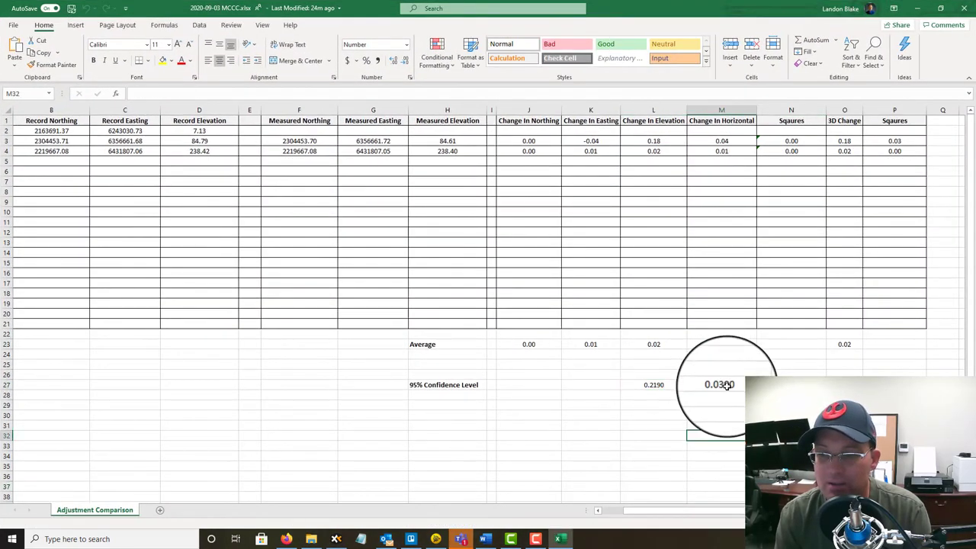
left_click(656, 385)
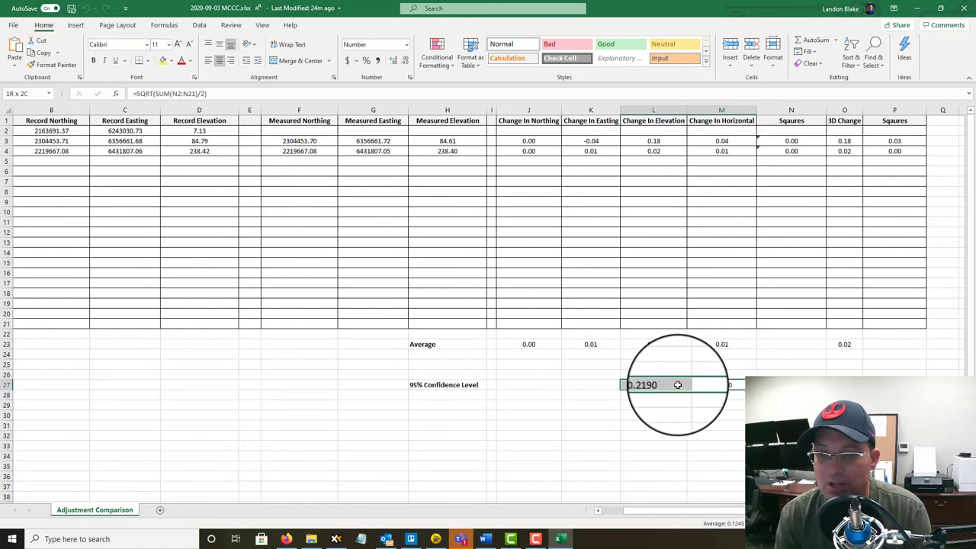
left_click(963, 9)
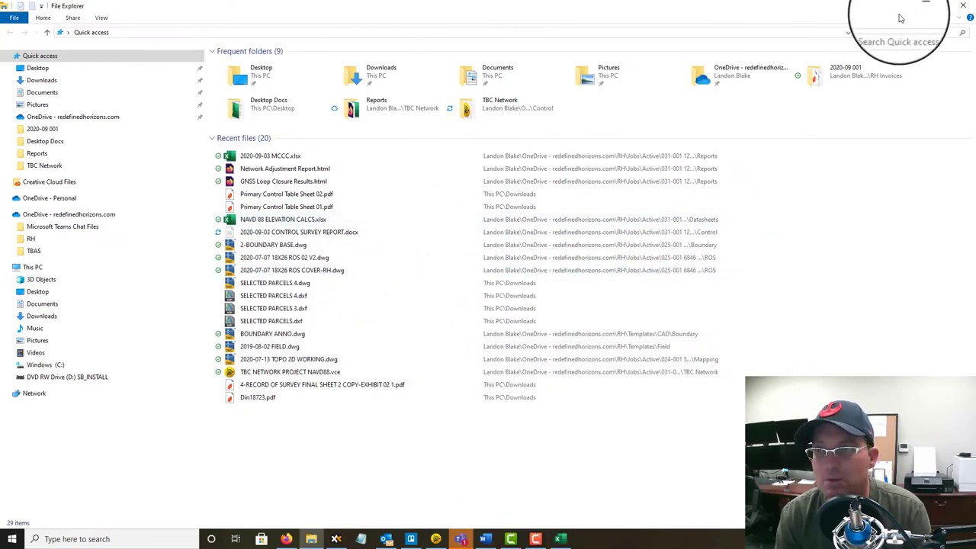
Step: Enter the 95% confidence values: 0.03 feet horizontal and 0.22' vertical
left_click(924, 6)
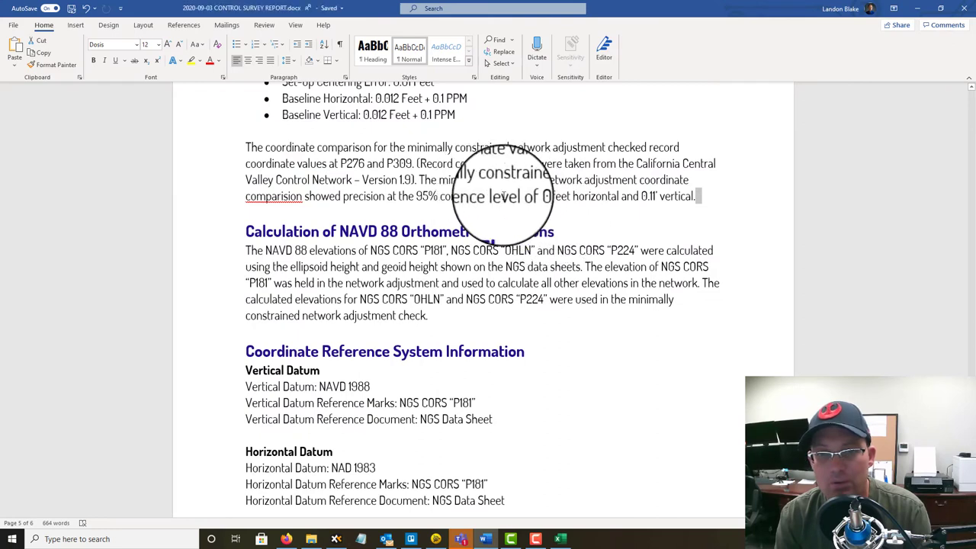
type(".23")
left_click(542, 200)
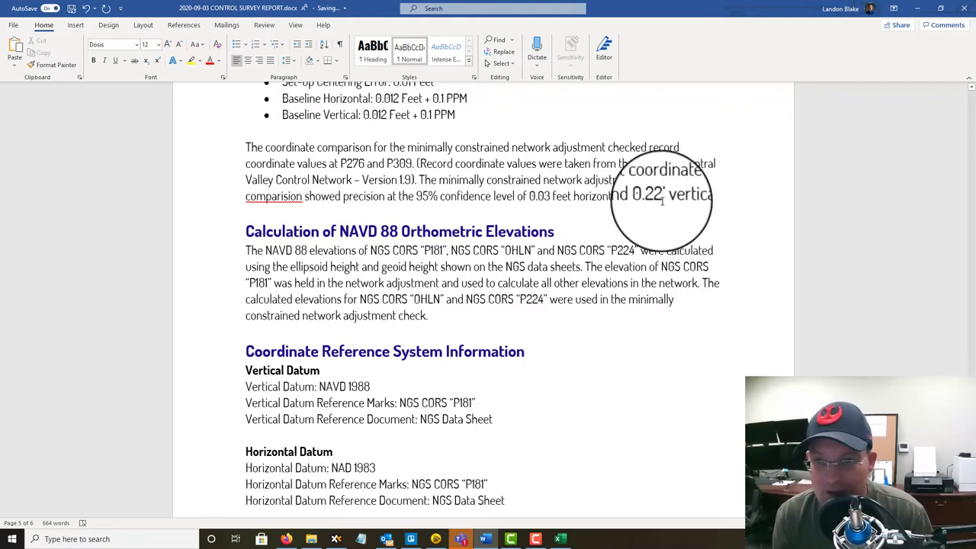
scroll(663, 198, "down", 1)
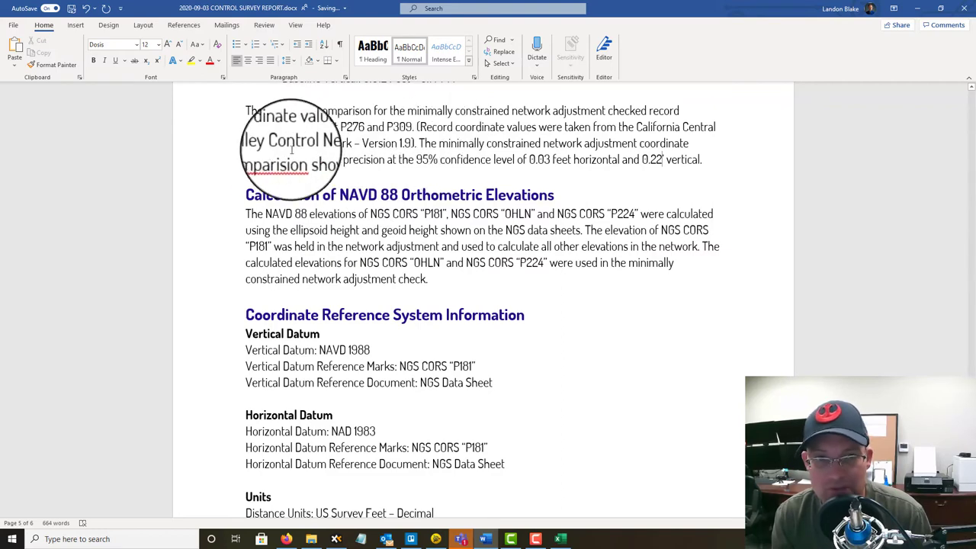
Step: Correct the misspelling 'comparision' to 'comparison'
left_click(299, 162)
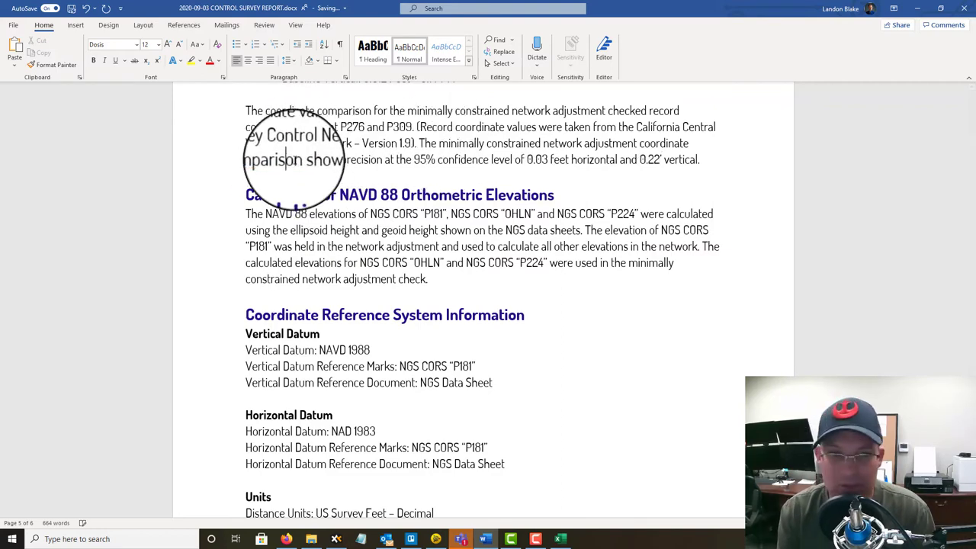
key("BackSpace")
left_click(641, 229)
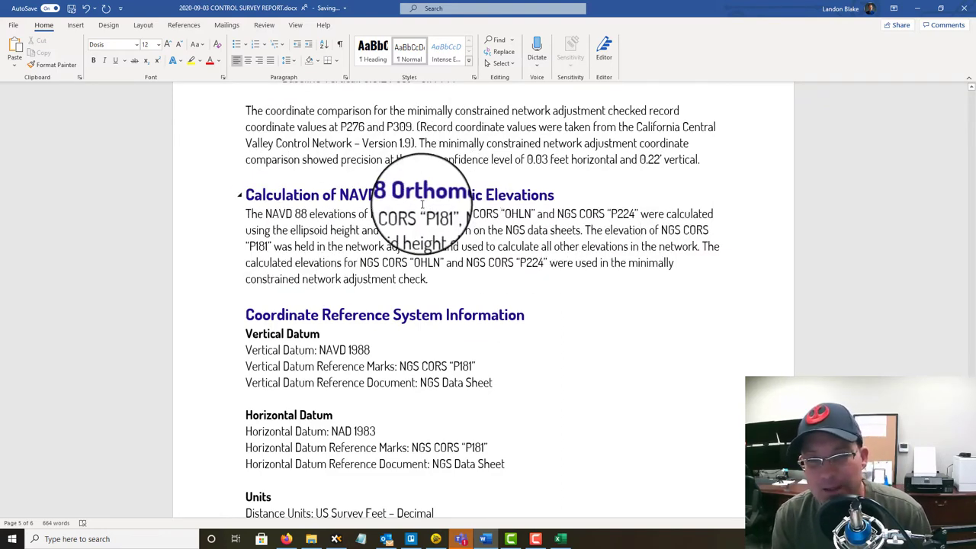
left_click(564, 247)
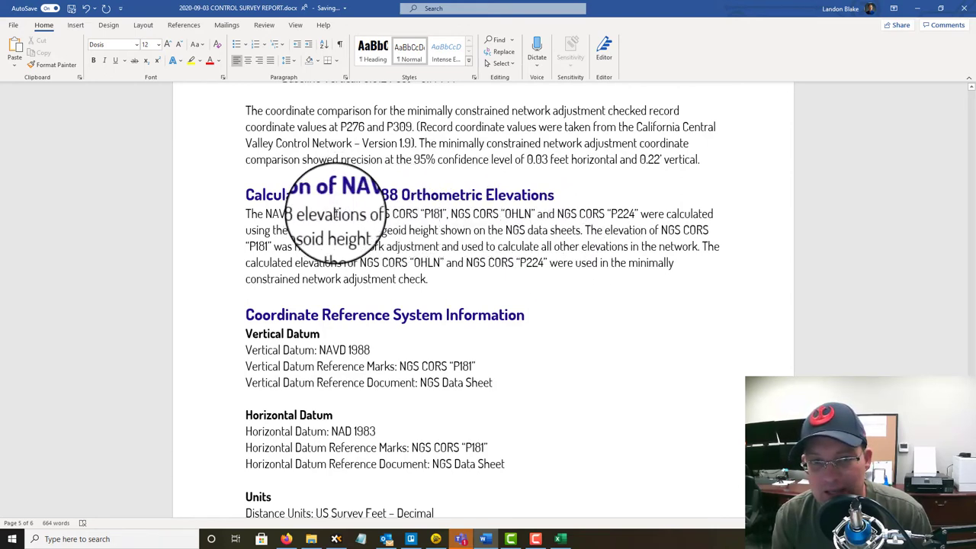
Step: In the NAVD 88 station list, change P181 to P256, remove OHLN and change P224 to P309
left_click_drag(371, 214, 587, 208)
left_click_drag(425, 215, 443, 215)
type("P256")
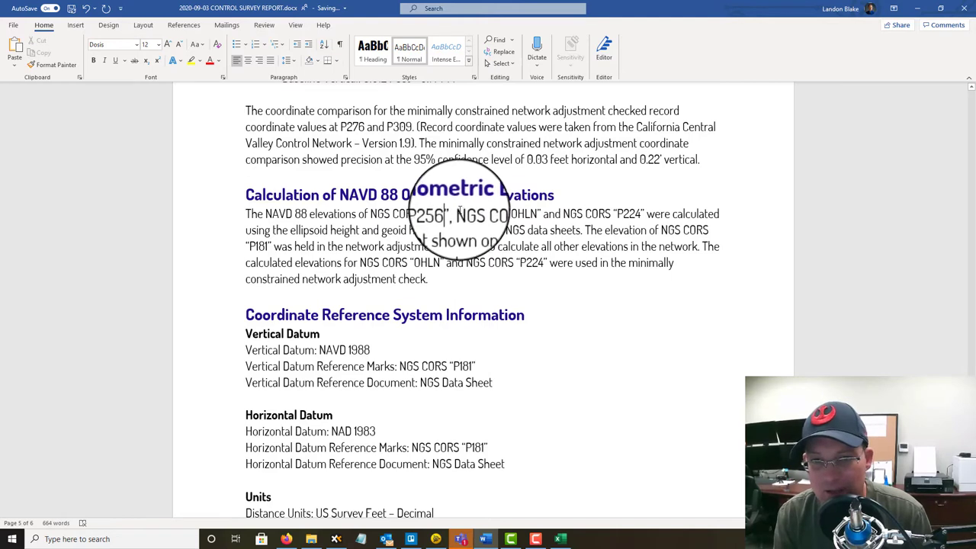
left_click_drag(455, 214, 540, 214)
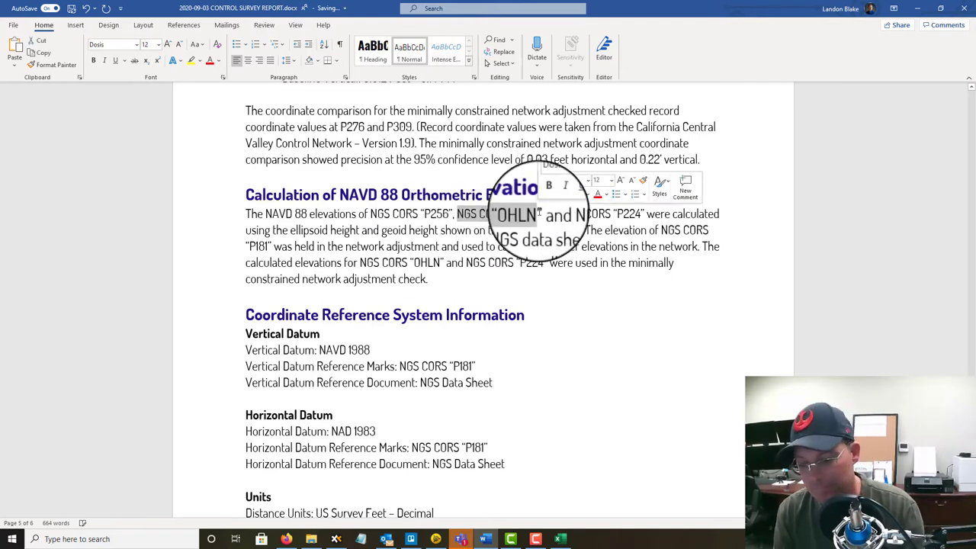
key("BackSpace")
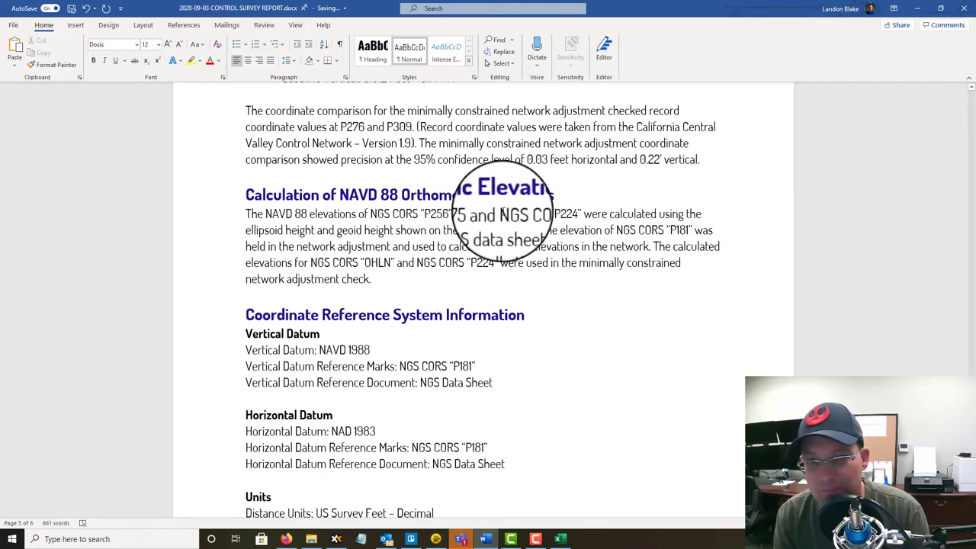
left_click_drag(500, 213, 579, 214)
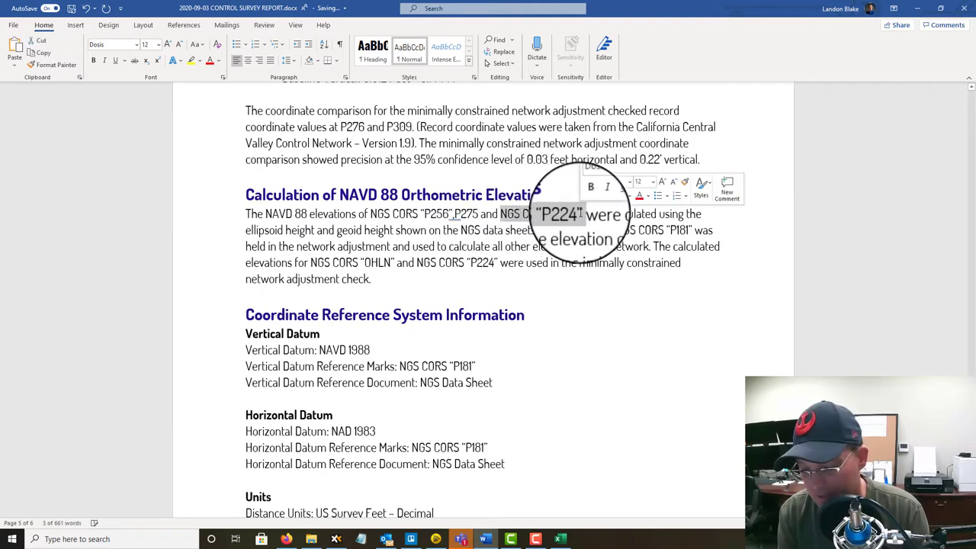
type("P309")
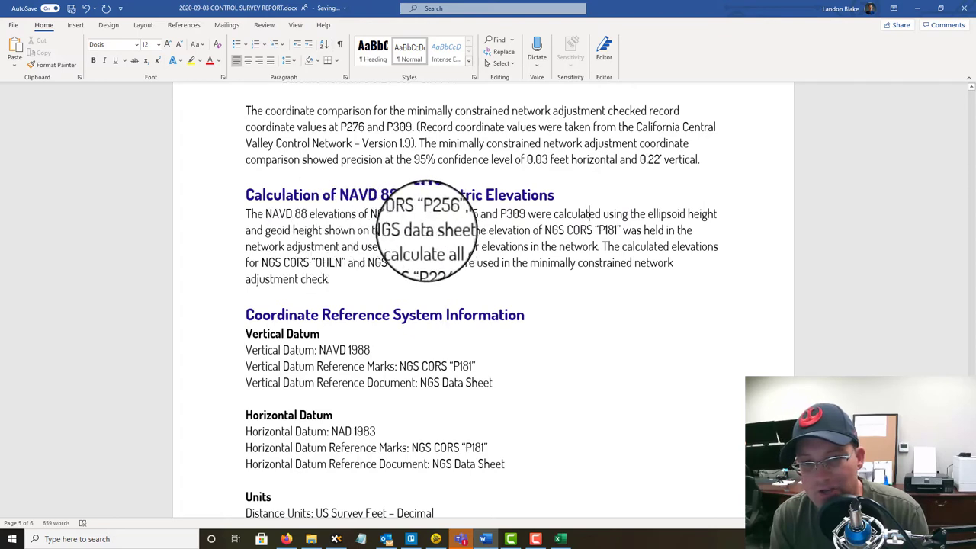
Step: Add 'or the table from' followed by the pasted California Central Valley Control Network reference
left_click(465, 229)
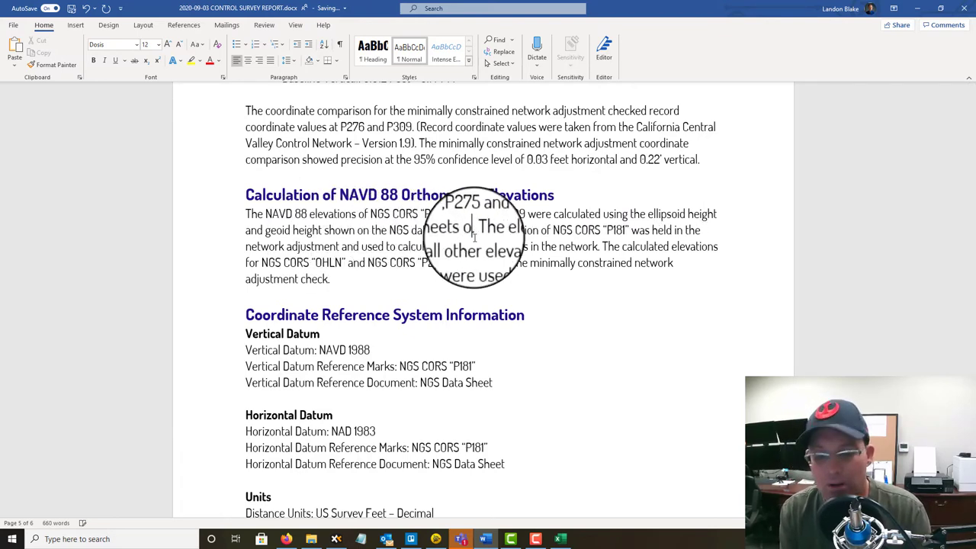
type("or the table from")
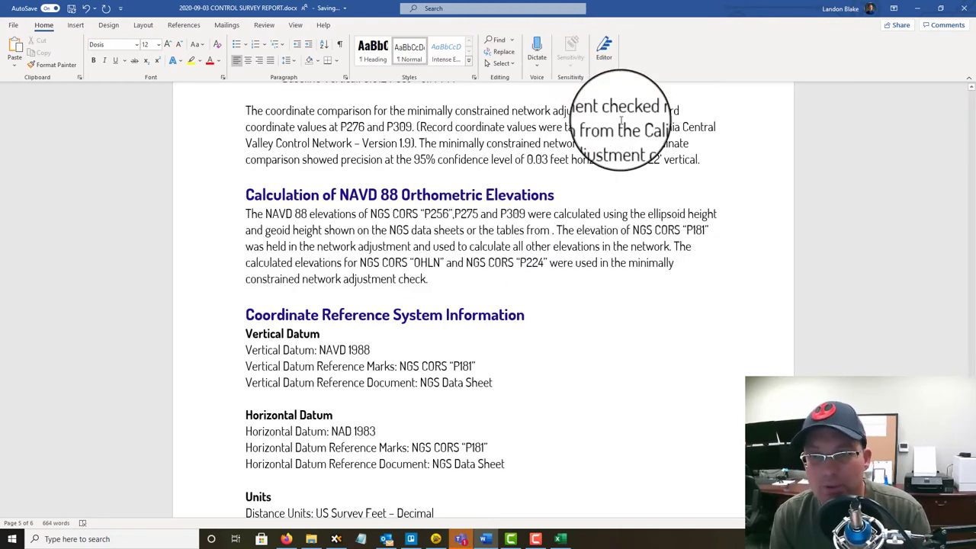
left_click_drag(622, 125, 412, 142)
key("ctrl+c")
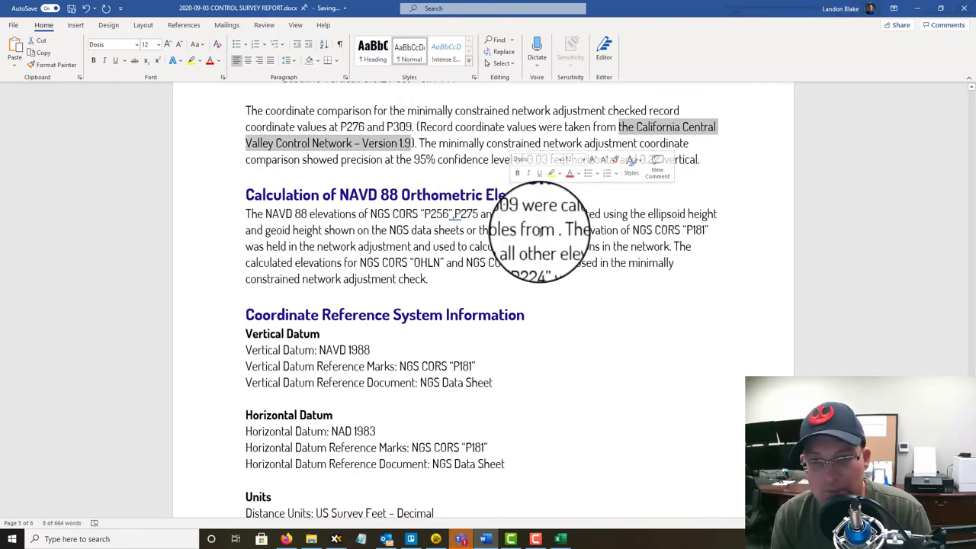
left_click(551, 229)
key("ctrl+v")
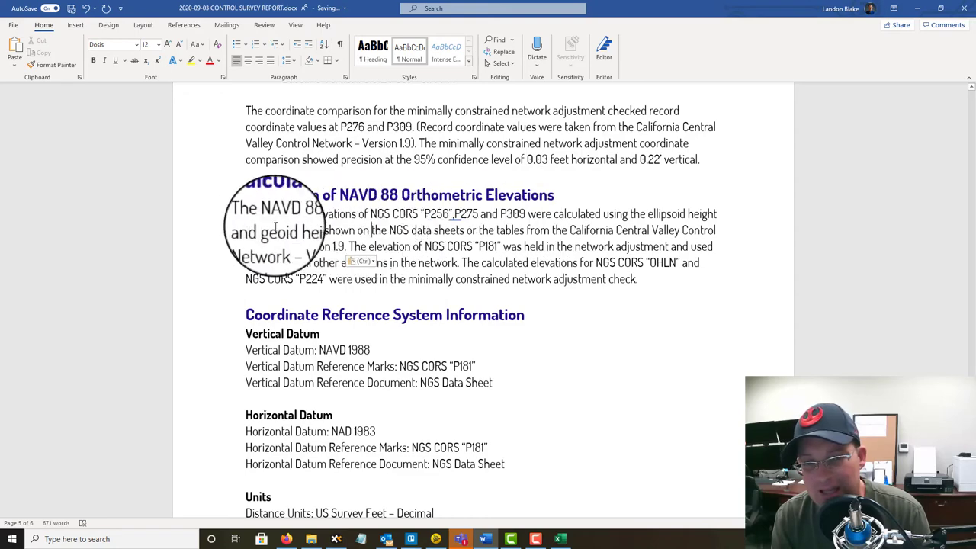
Step: Change the held CORS station from P181 to 256
left_click_drag(245, 214, 308, 214)
left_click_drag(464, 236, 606, 300)
left_click(605, 300)
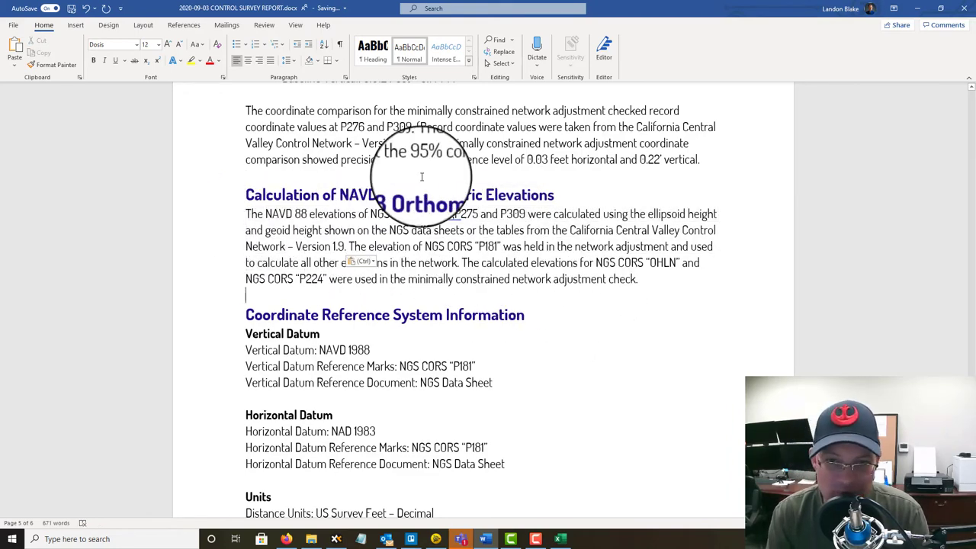
left_click(349, 245)
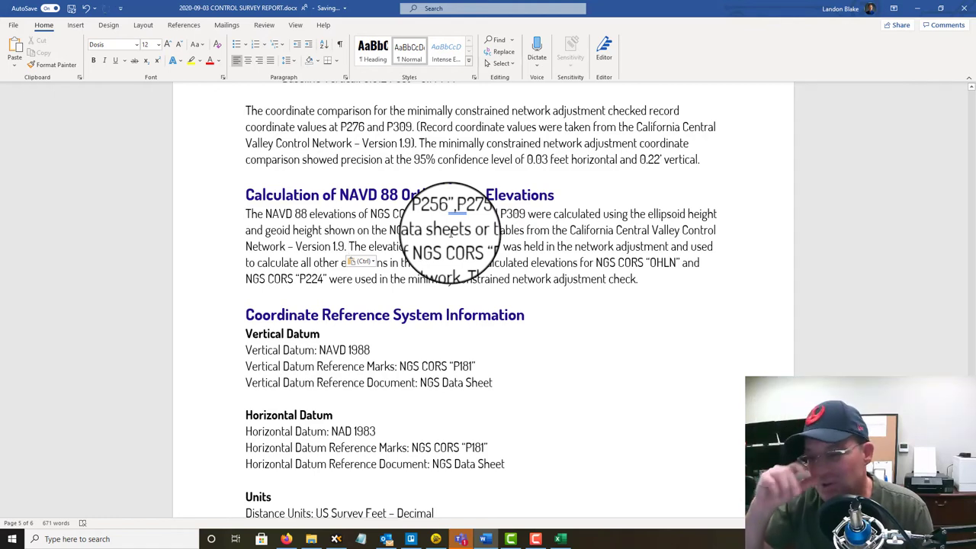
left_click(483, 297)
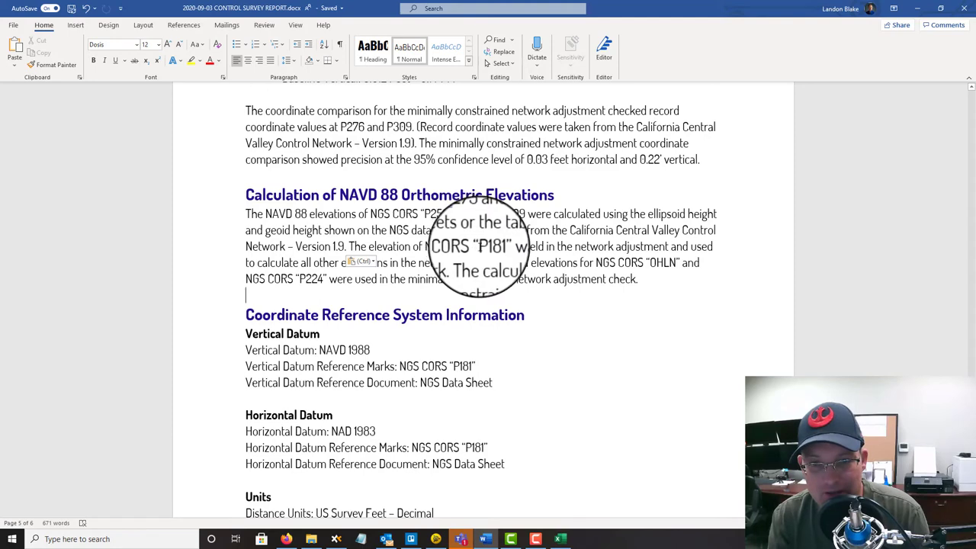
double_click(492, 246)
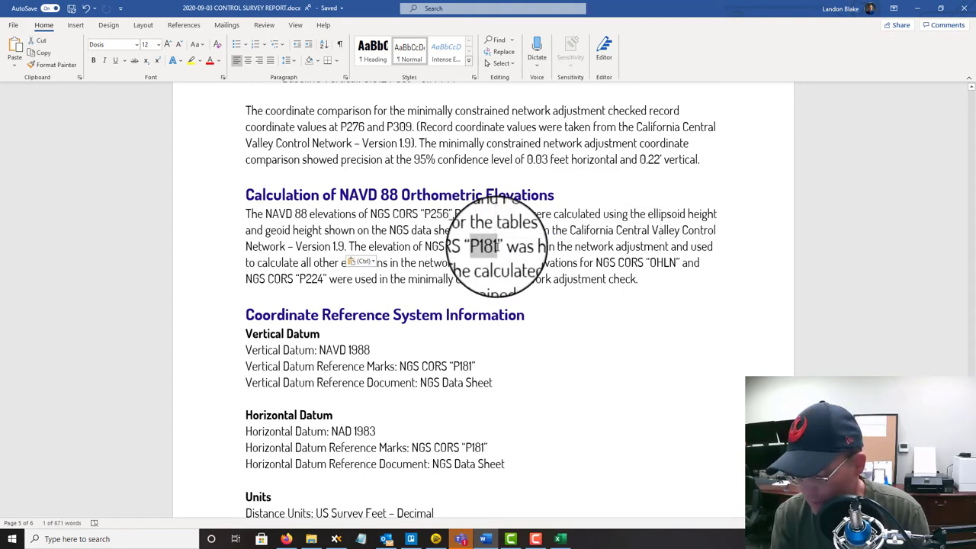
type("256")
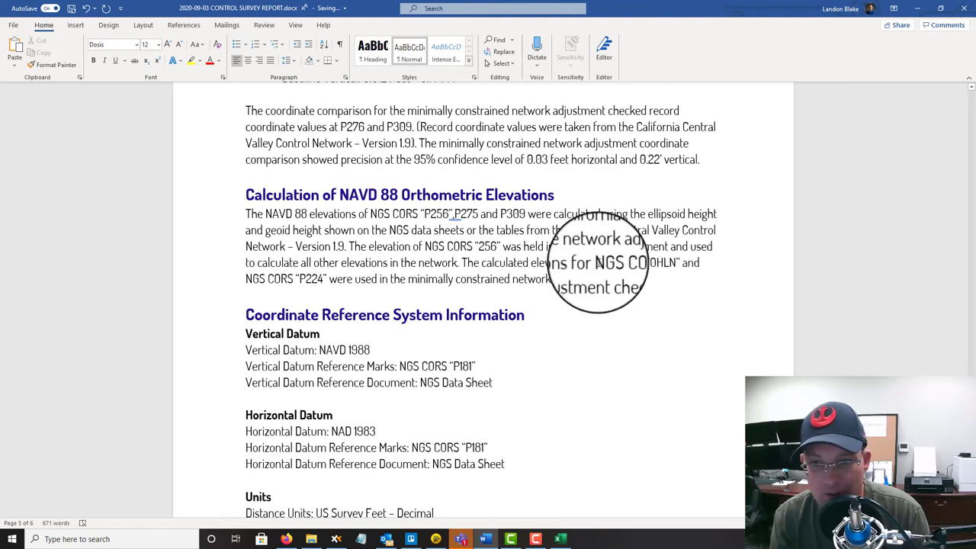
Step: Replace the OHLN reference with P275 and the P224 reference with P309
left_click_drag(596, 263, 679, 263)
type("P")
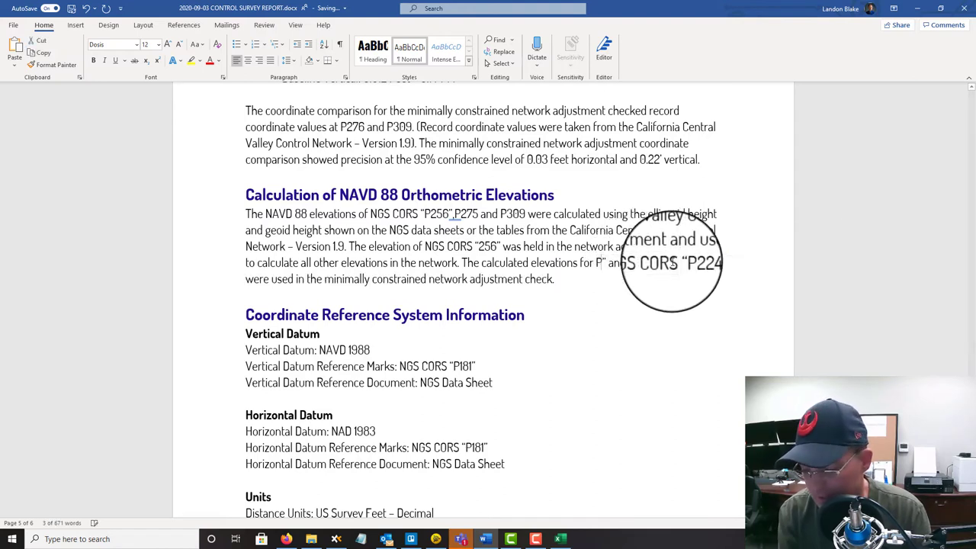
type("276")
key("BackSpace")
type("5")
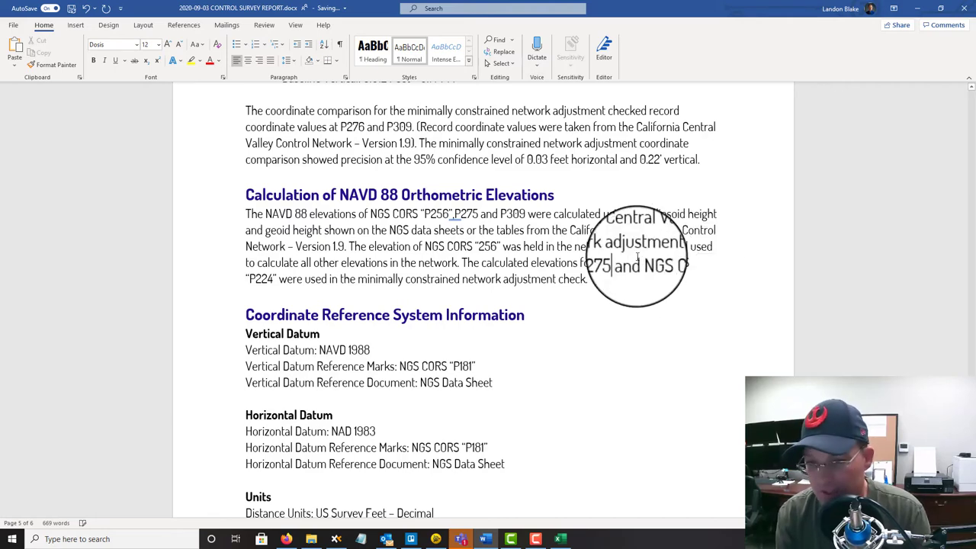
scroll(637, 256, "up", 2)
left_click_drag(644, 336, 686, 336)
type("P309")
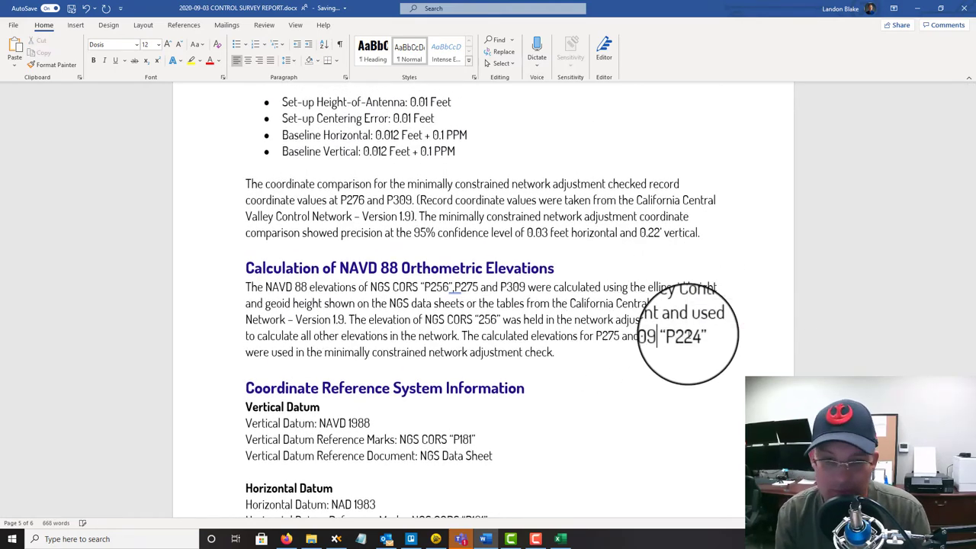
left_click_drag(700, 335, 673, 338)
key("BackSpace")
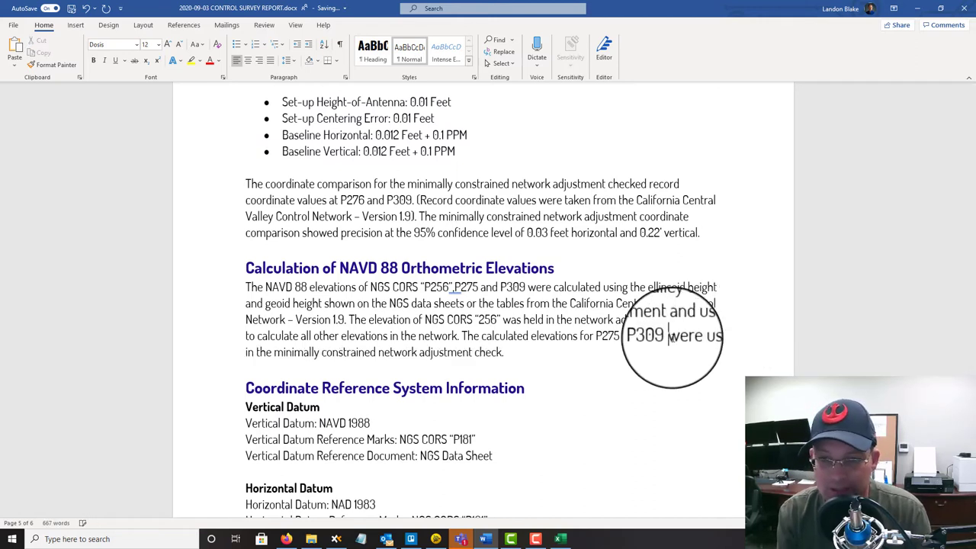
Step: Review the MCCC workbook's elevation changes of 0.18 and 0.02, then save the workbook
left_click(560, 539)
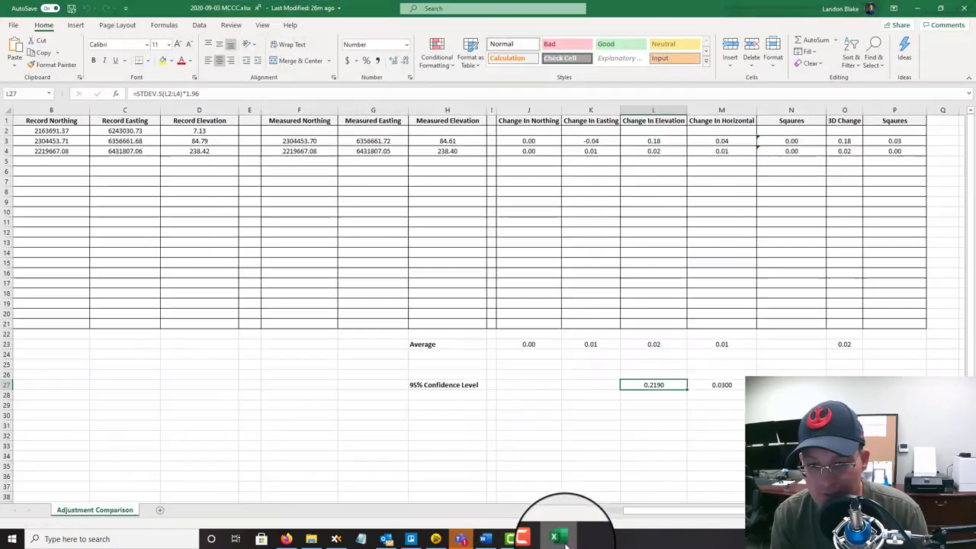
left_click(473, 171)
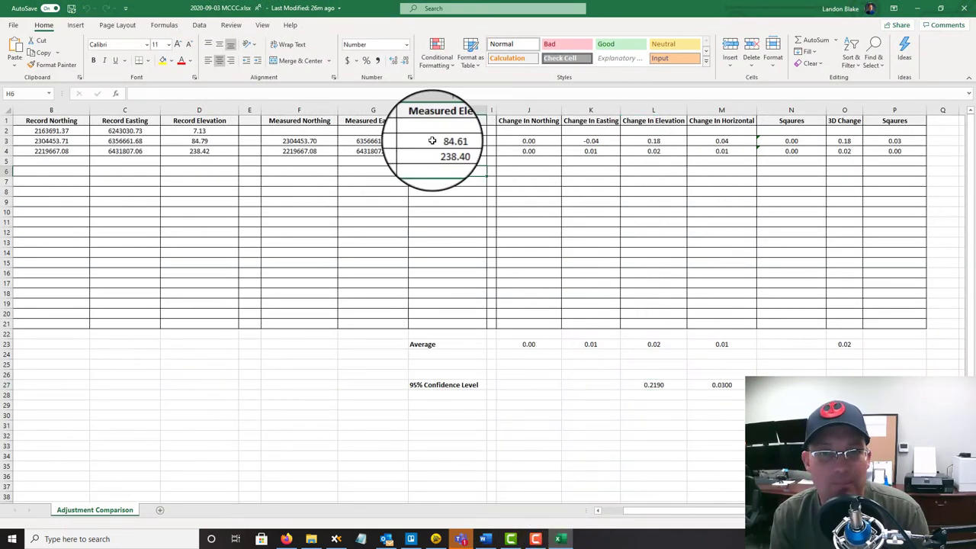
left_click(471, 150)
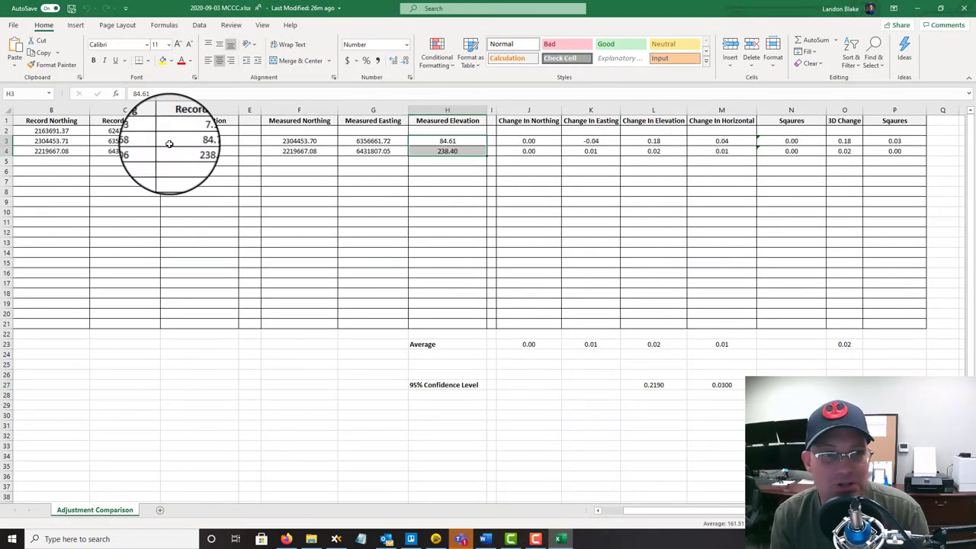
left_click(200, 143)
left_click_drag(201, 143, 201, 152)
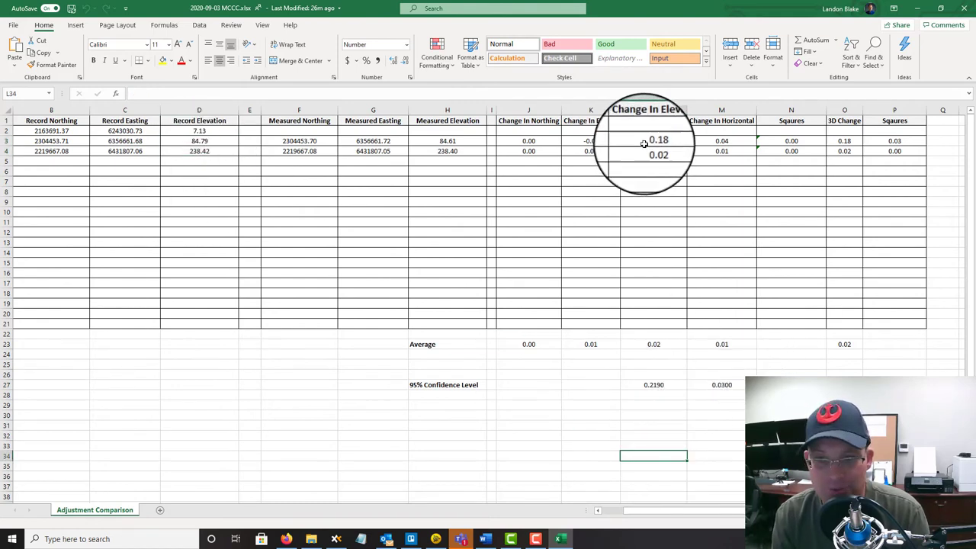
left_click_drag(648, 141, 648, 150)
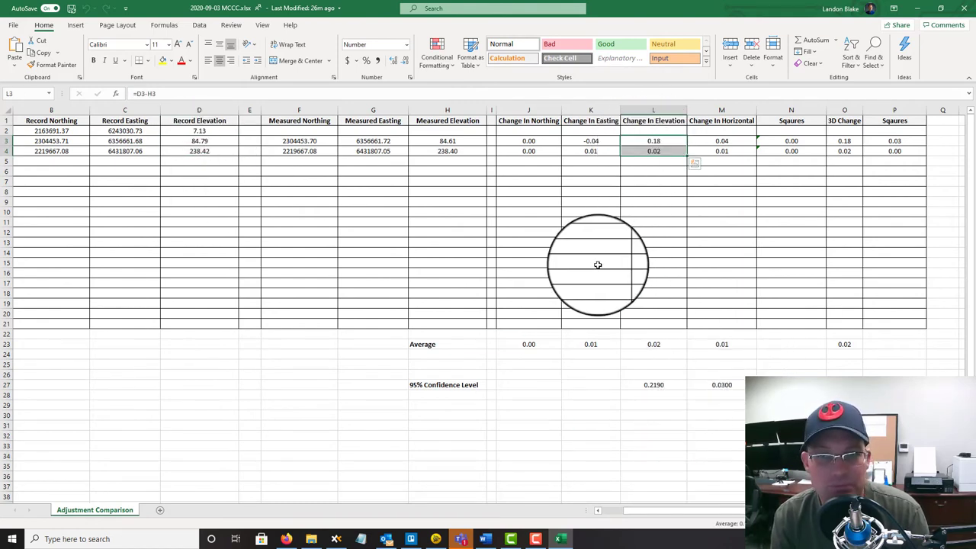
left_click(597, 265)
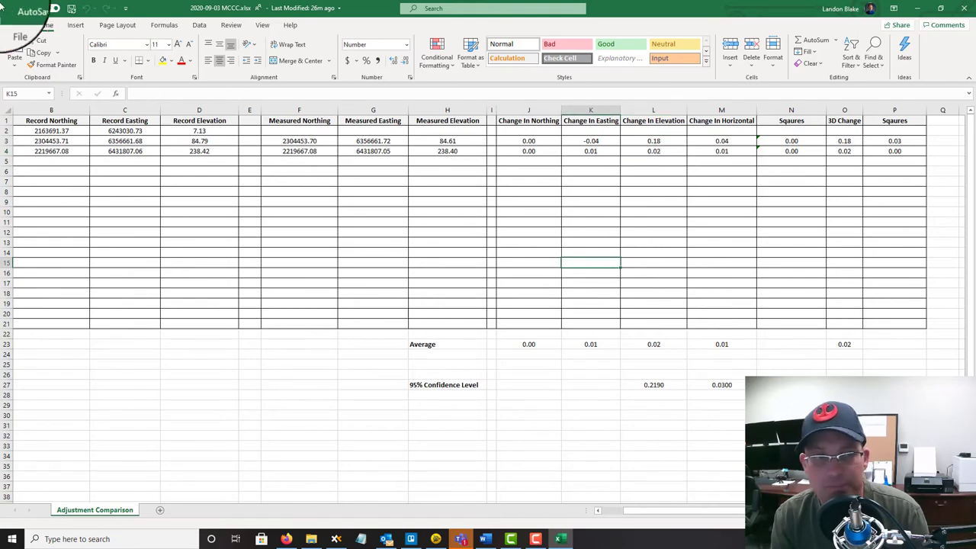
left_click(74, 10)
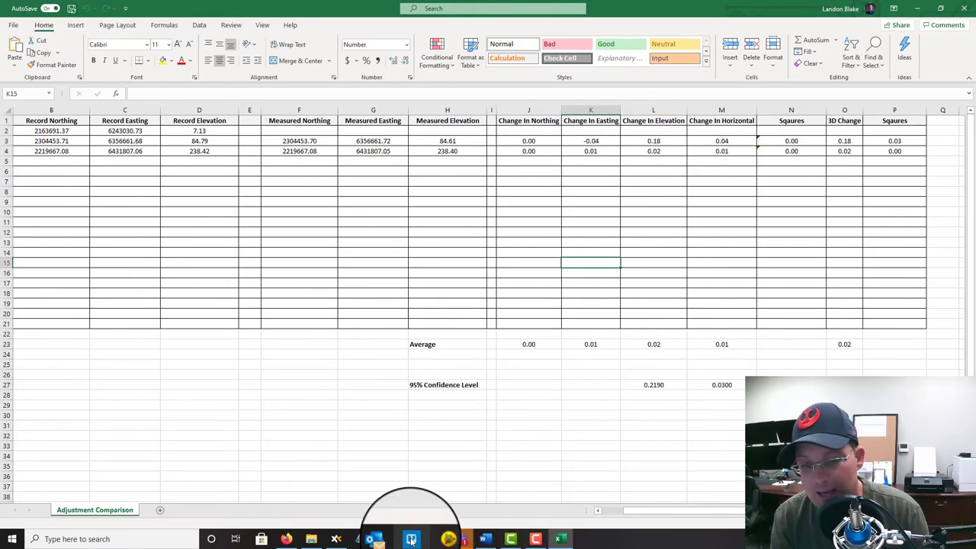
left_click(337, 538)
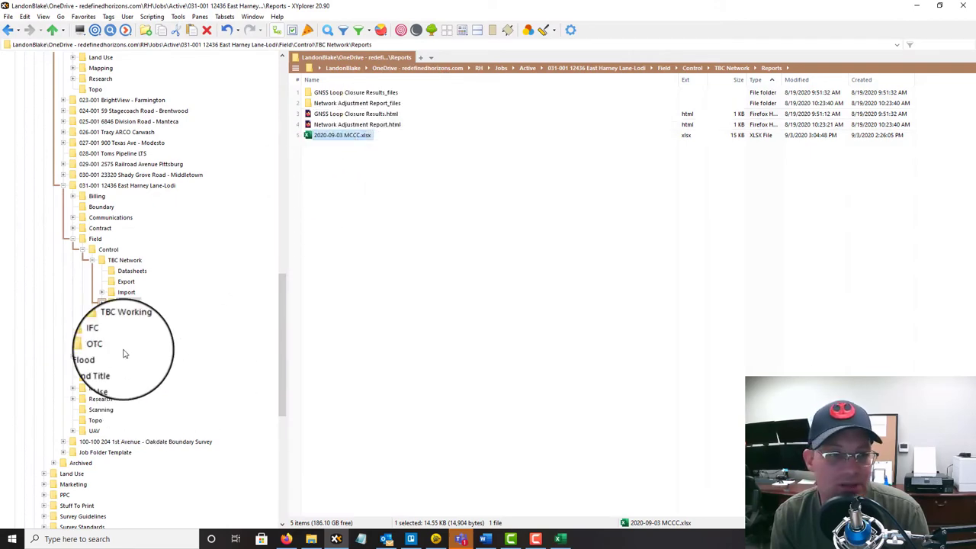
Step: Review ellipsoid heights, geoid separations and NAVD 88 elevations in NAVD 88 ELEVATION CALCS.xlsx, then exit Excel
left_click(136, 271)
double_click(350, 102)
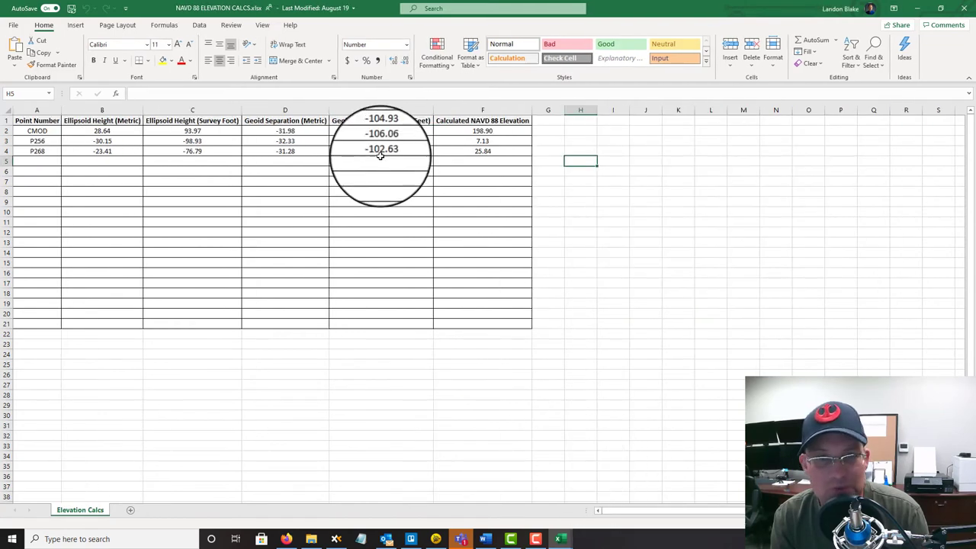
left_click_drag(83, 131, 132, 155)
left_click_drag(234, 132, 229, 151)
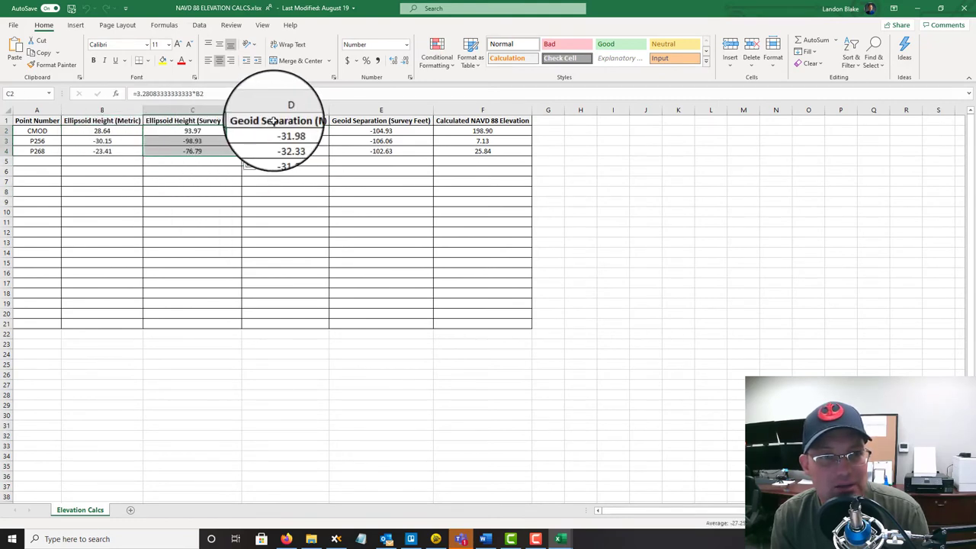
left_click_drag(285, 131, 280, 150)
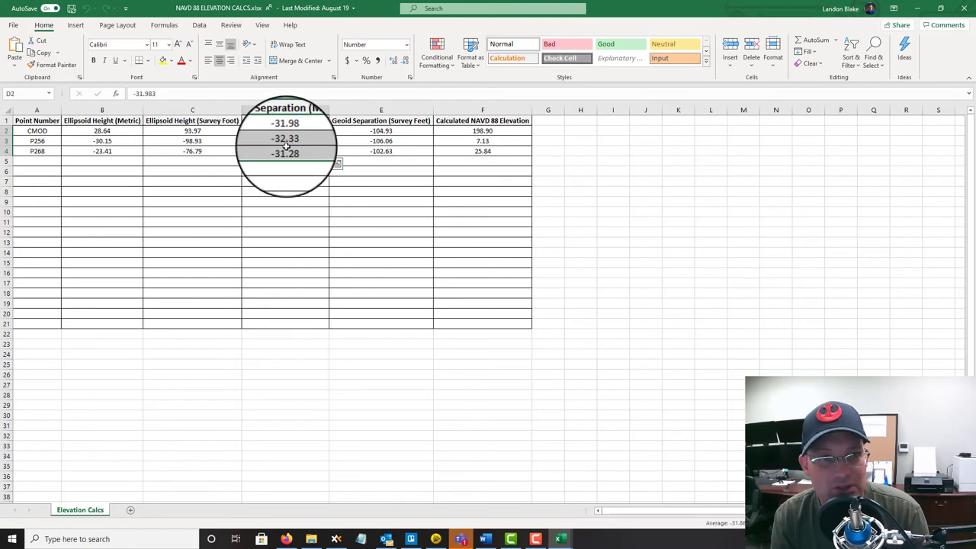
left_click_drag(366, 132, 376, 152)
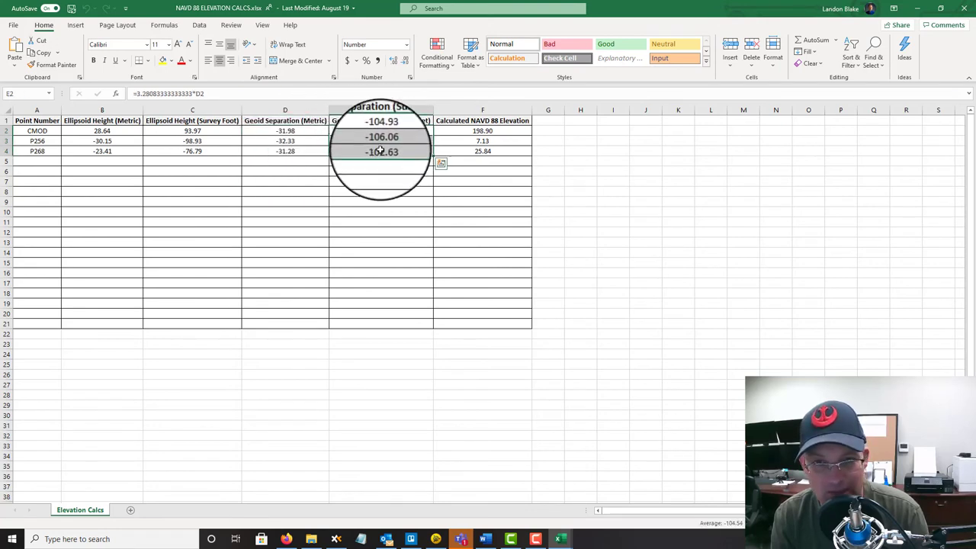
left_click_drag(473, 131, 470, 152)
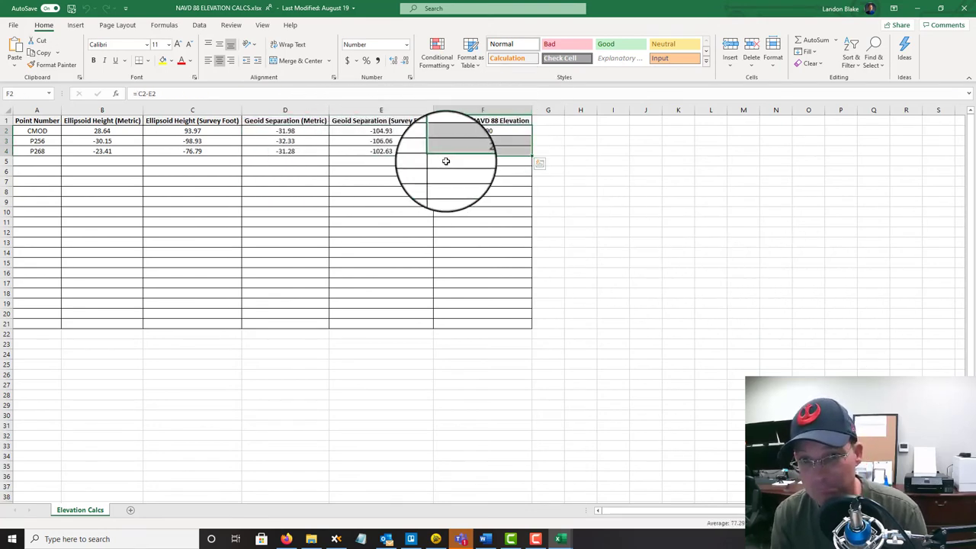
left_click(678, 344)
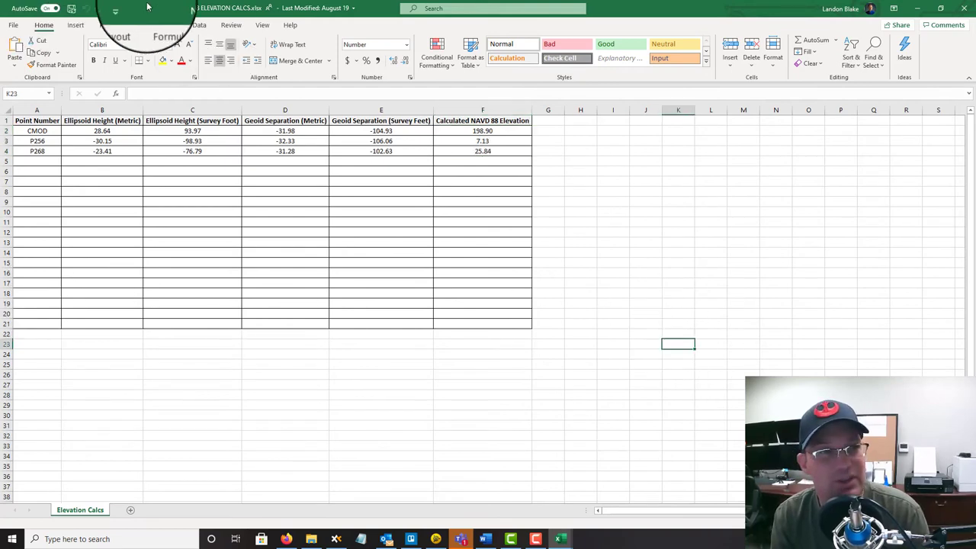
left_click(957, 13)
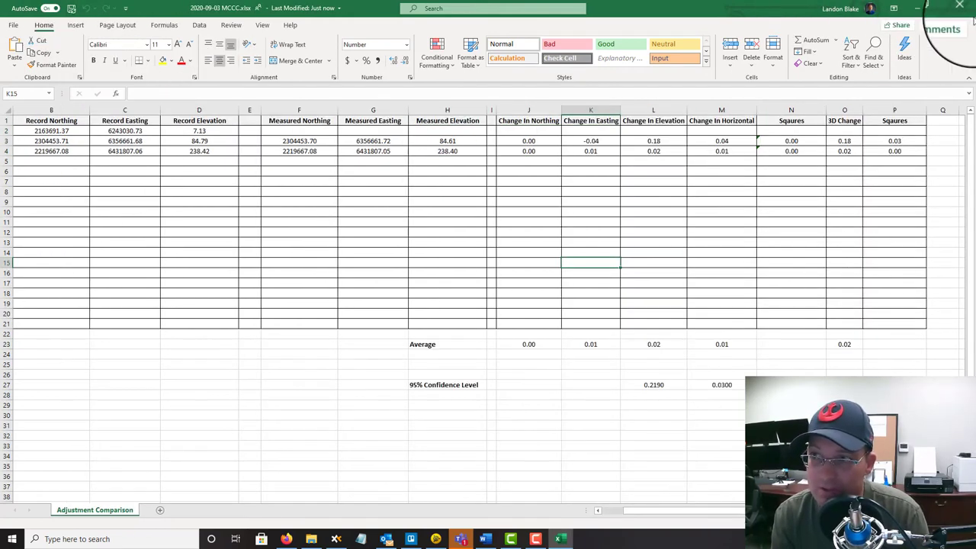
left_click(962, 10)
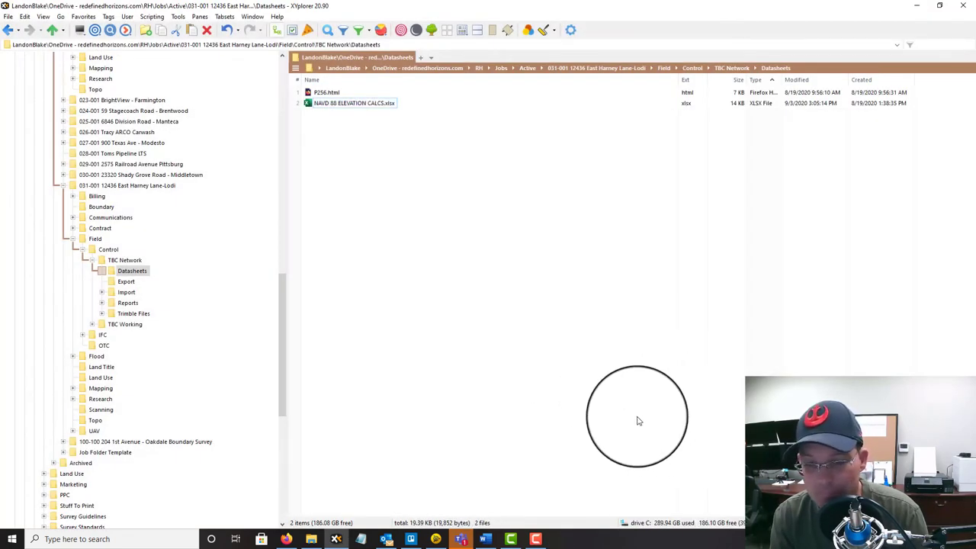
Step: Change the Vertical Datum Reference Marks entry from P181 to NGS CORS "P256"
left_click(486, 539)
scroll(458, 221, "down", 5)
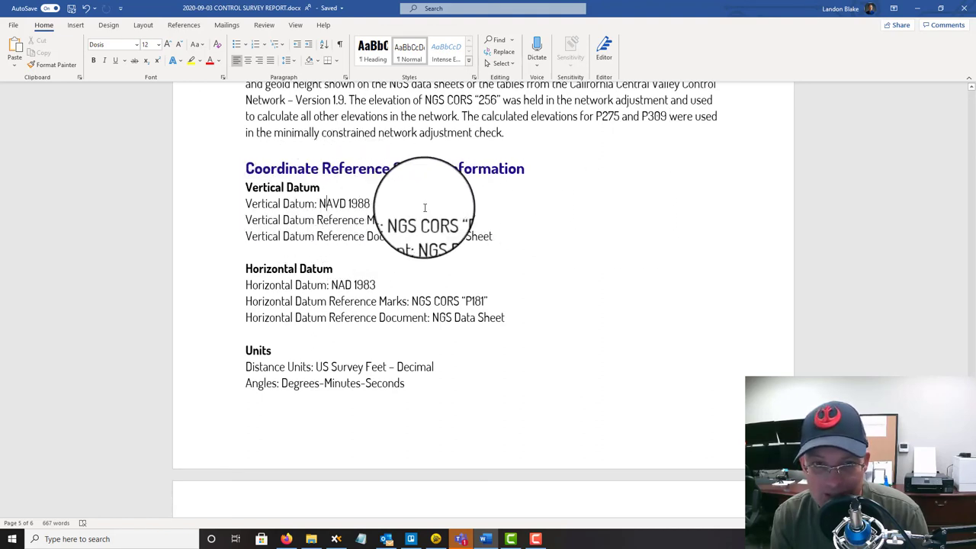
left_click(396, 203)
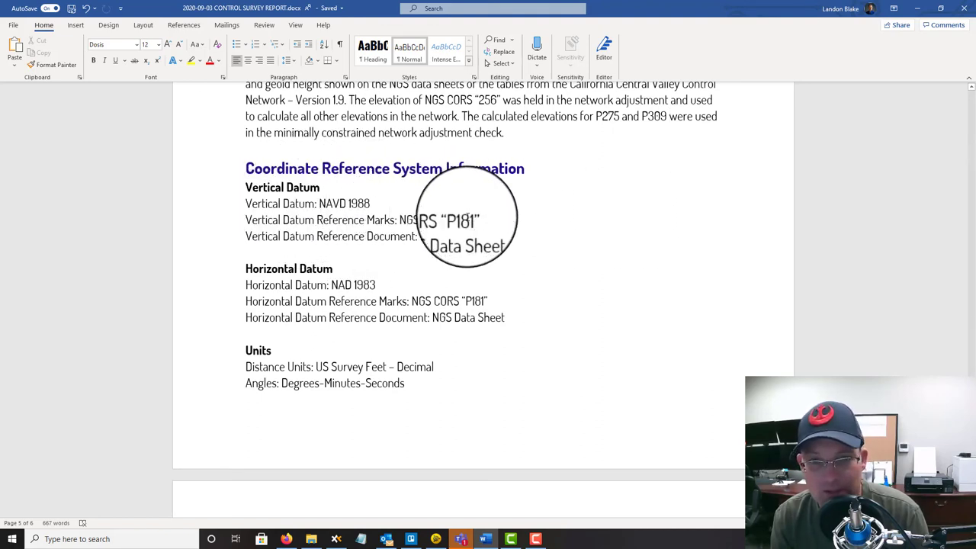
double_click(457, 220)
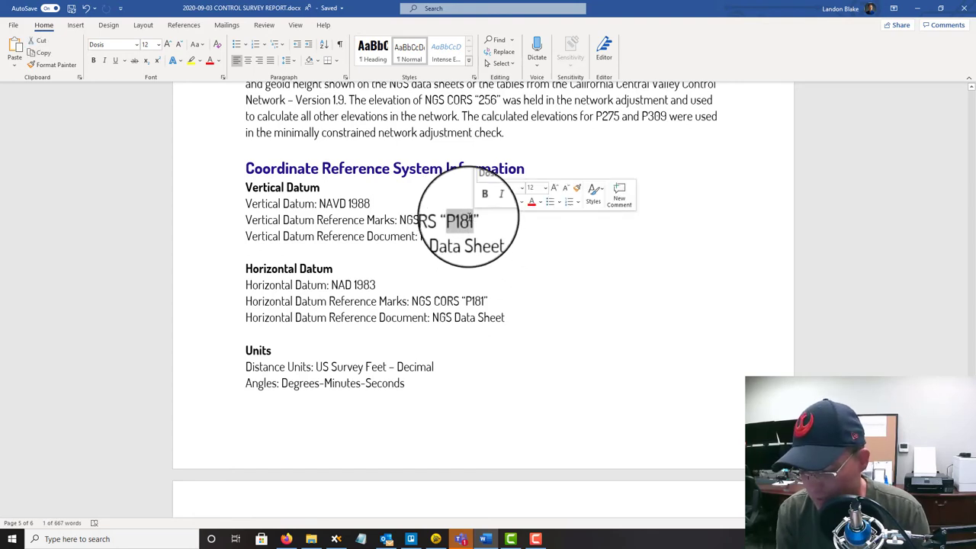
type("9")
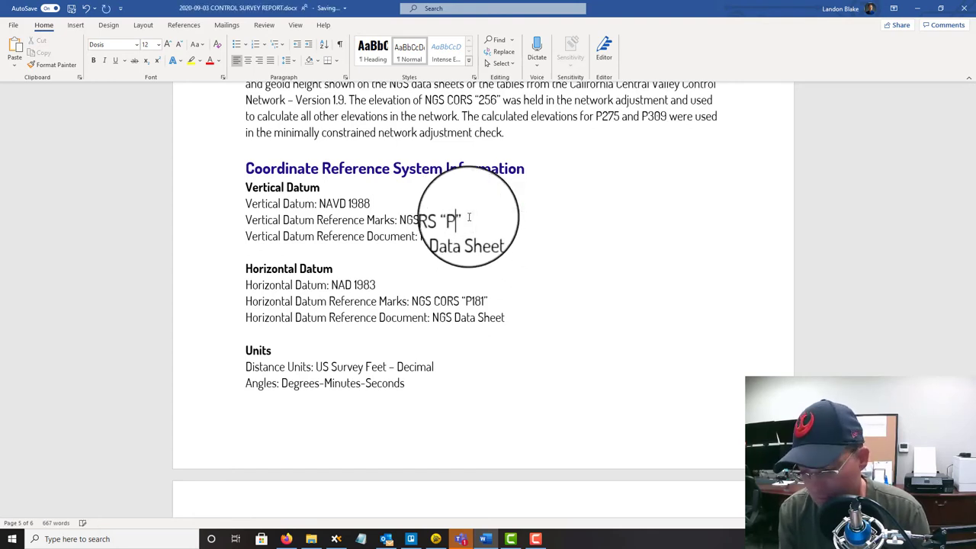
key("Down")
key("Down")
left_click(379, 204)
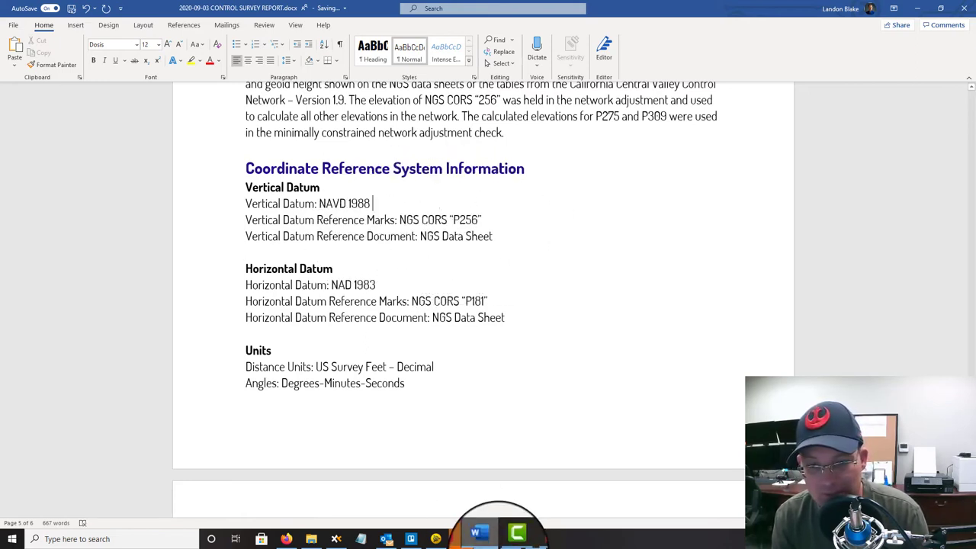
left_click(335, 539)
Step: Open the P256 data sheet in Firefox and check its 2010.00 epoch, then close it and minimize Firefox
left_click(325, 93)
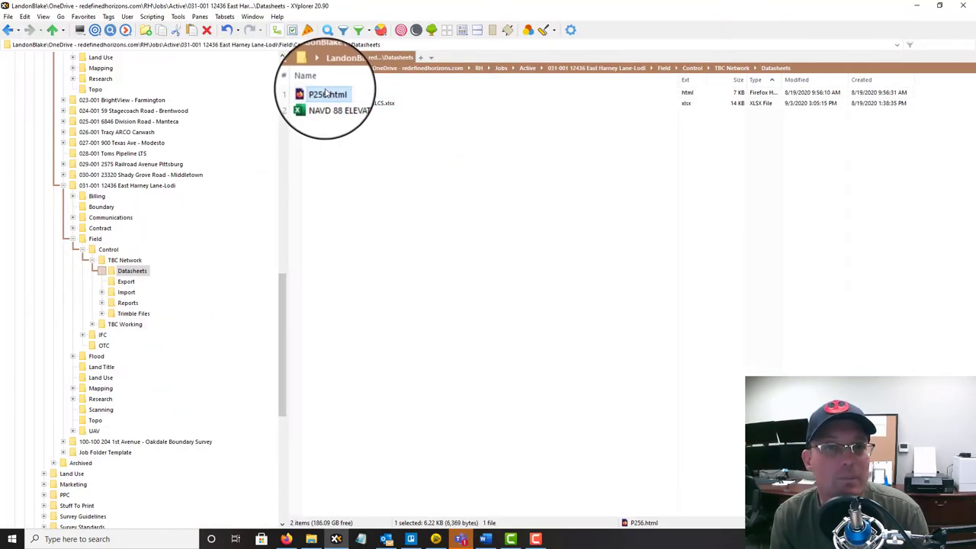
double_click(327, 94)
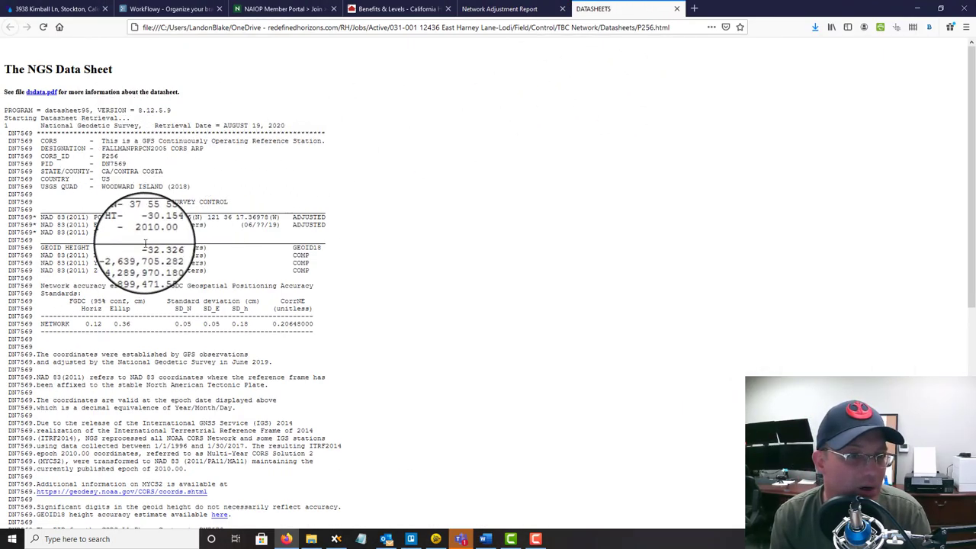
left_click_drag(134, 235, 171, 232)
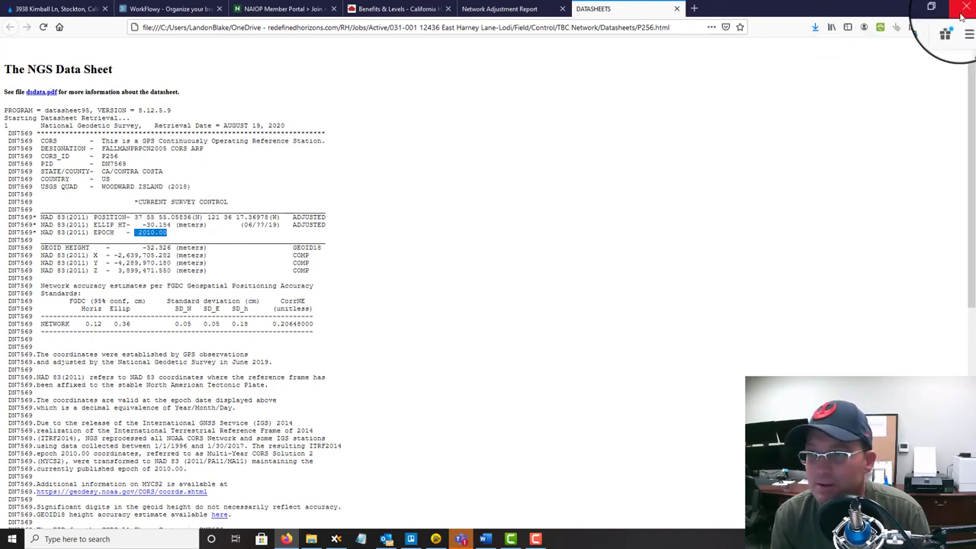
left_click(676, 8)
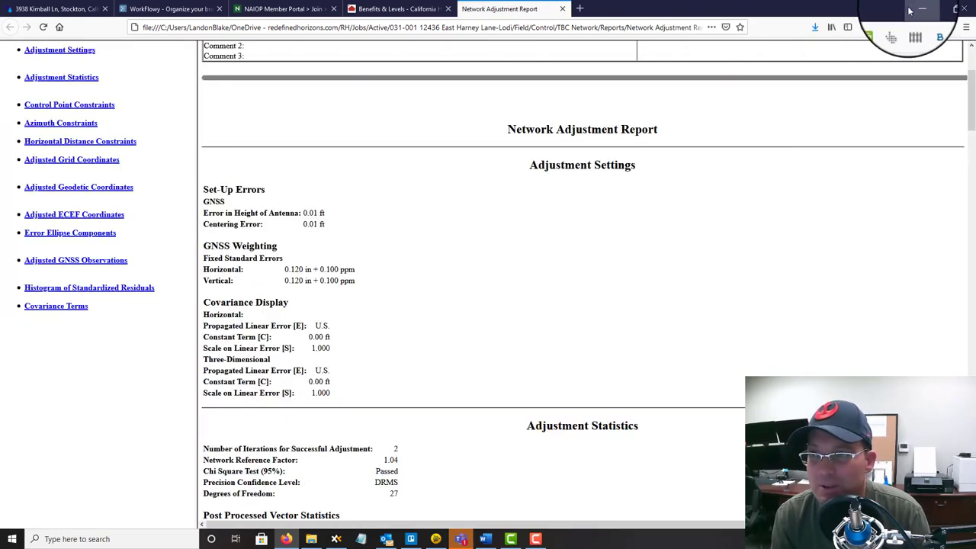
left_click(917, 9)
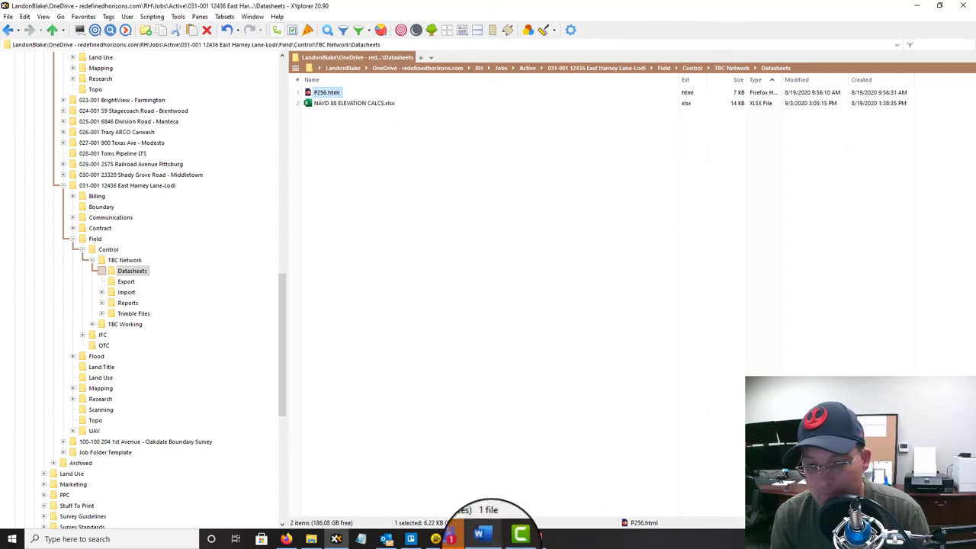
Step: Add ' (Epoch Date 2010.0)' after NAVD 1988 and NAD 1983, with horizontal reference mark P256
left_click(485, 539)
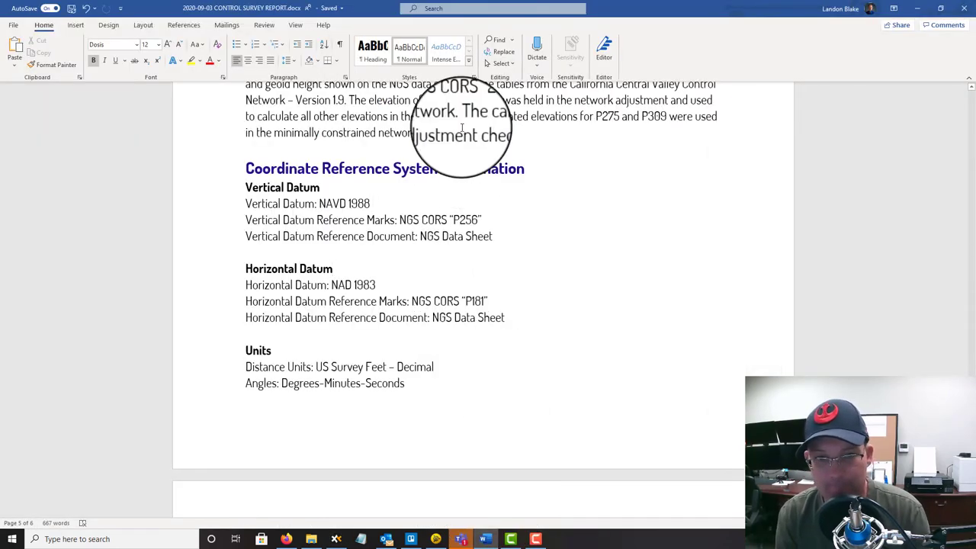
left_click(444, 199)
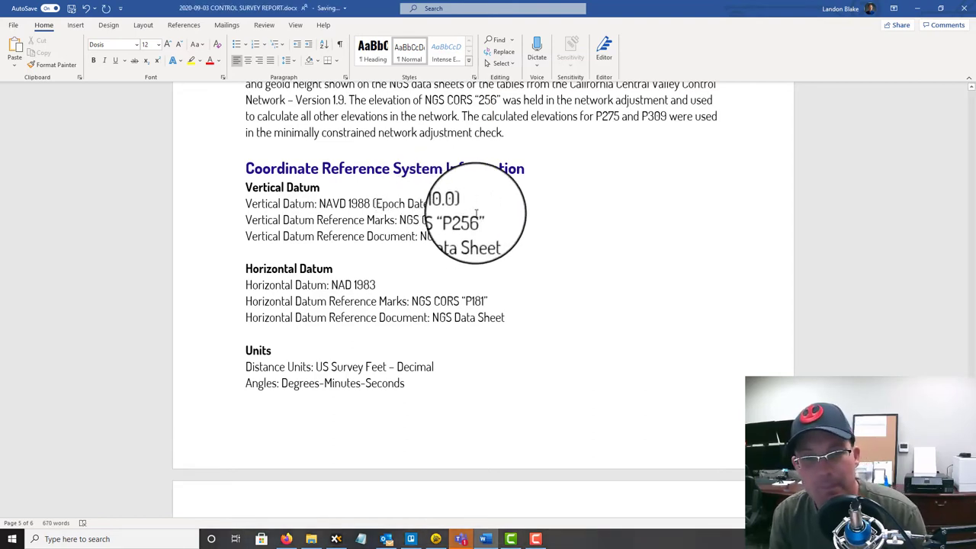
left_click_drag(465, 203, 373, 204)
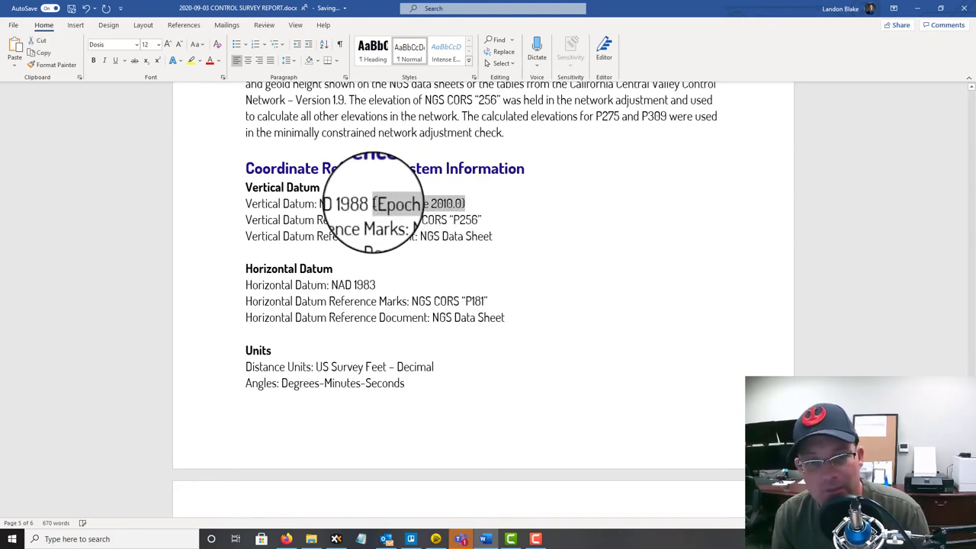
left_click(393, 283)
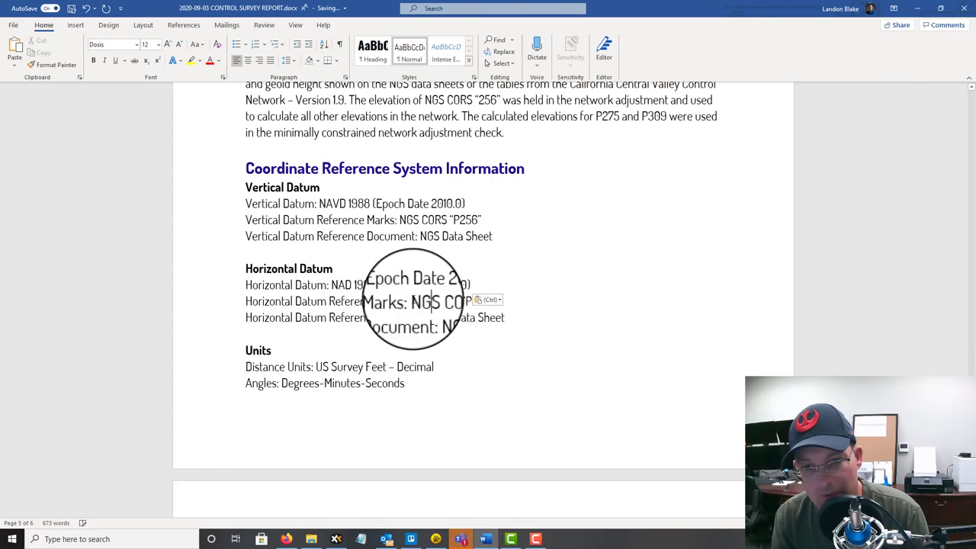
left_click(475, 367)
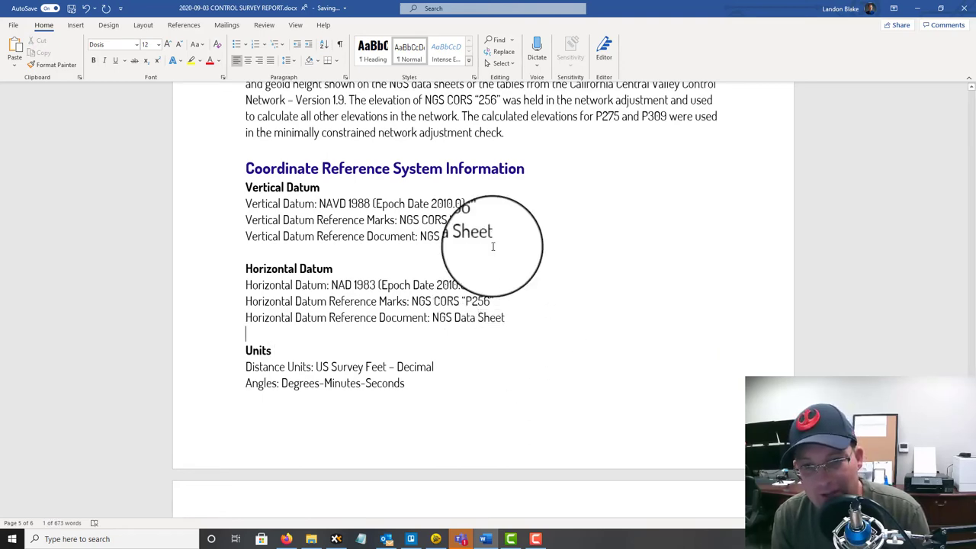
Step: Scroll down to the Map Projection section and review its four scale factor lines
scroll(463, 213, "up", 3)
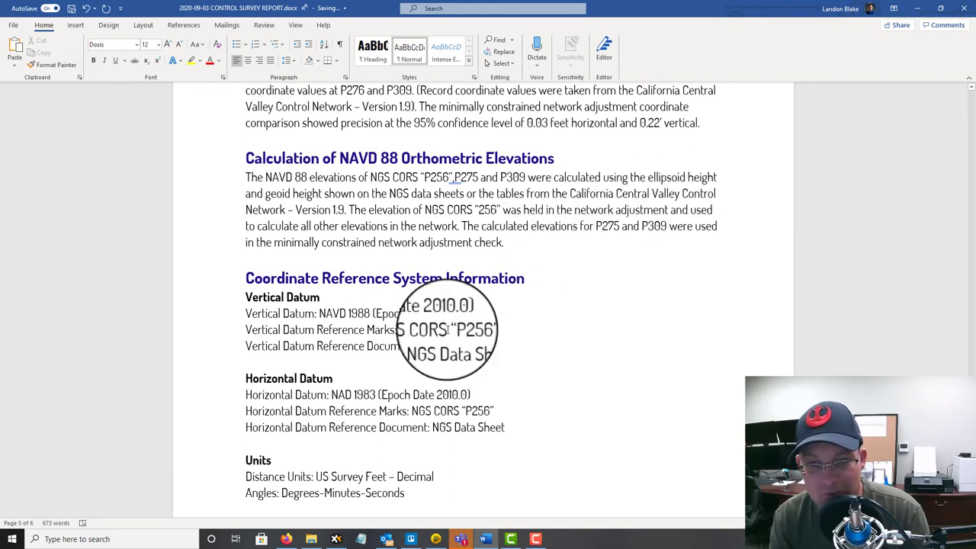
scroll(484, 341, "down", 1)
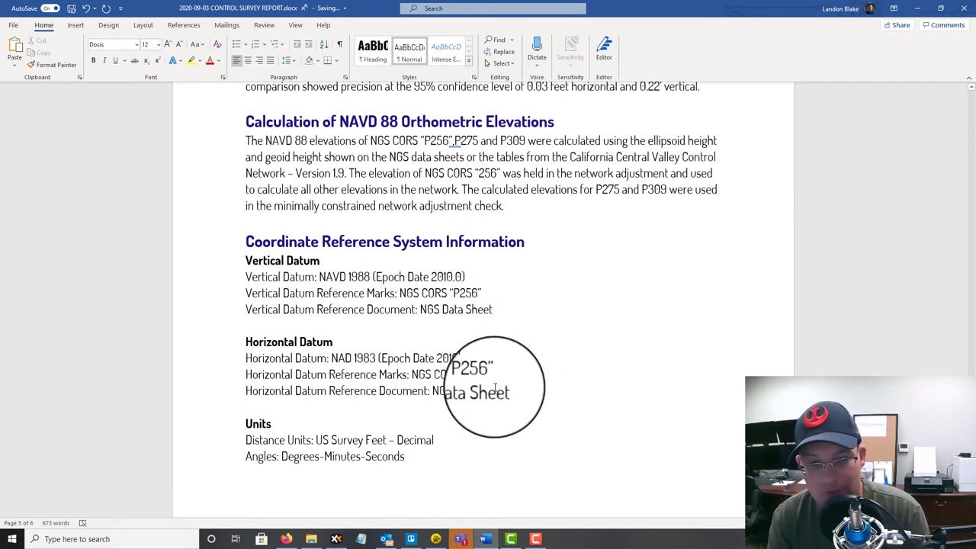
scroll(495, 385, "down", 6)
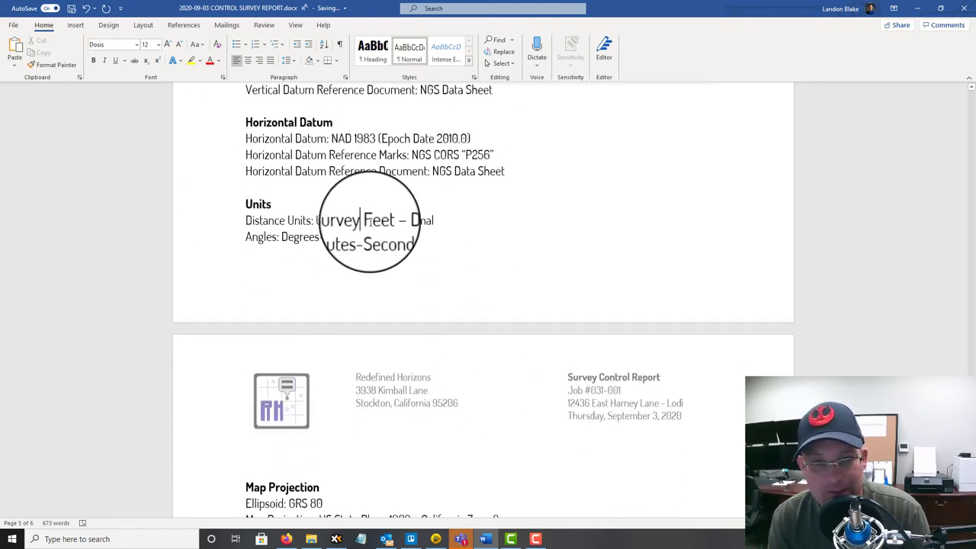
left_click(394, 236)
scroll(480, 248, "down", 2)
scroll(486, 248, "down", 4)
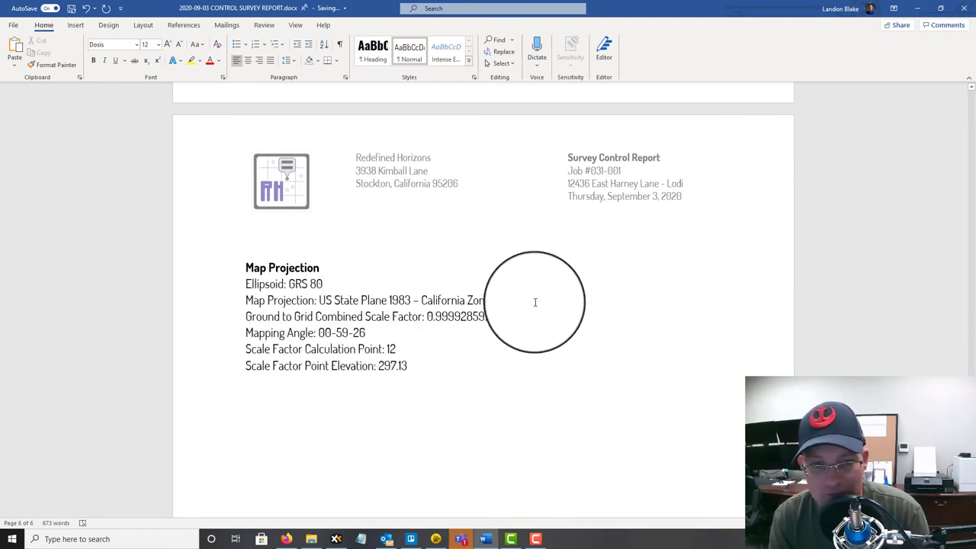
mouse_move(411, 377)
left_mouse_down()
mouse_move(225, 316)
mouse_move(414, 366)
left_mouse_up()
left_click(511, 429)
left_click(606, 391)
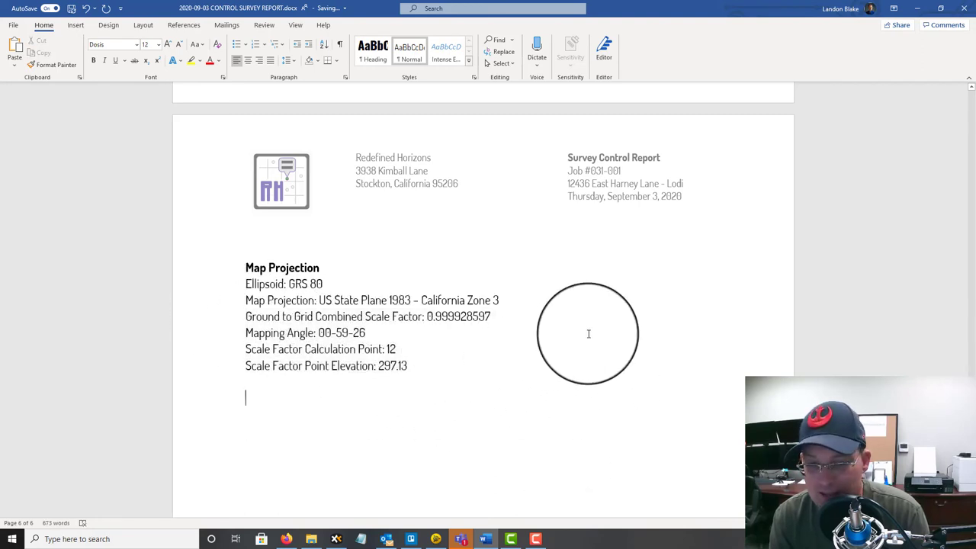
Step: View the CSV in XYplorer's Export folder, then minimize XYplorer and Word to show the desktop
left_click(336, 538)
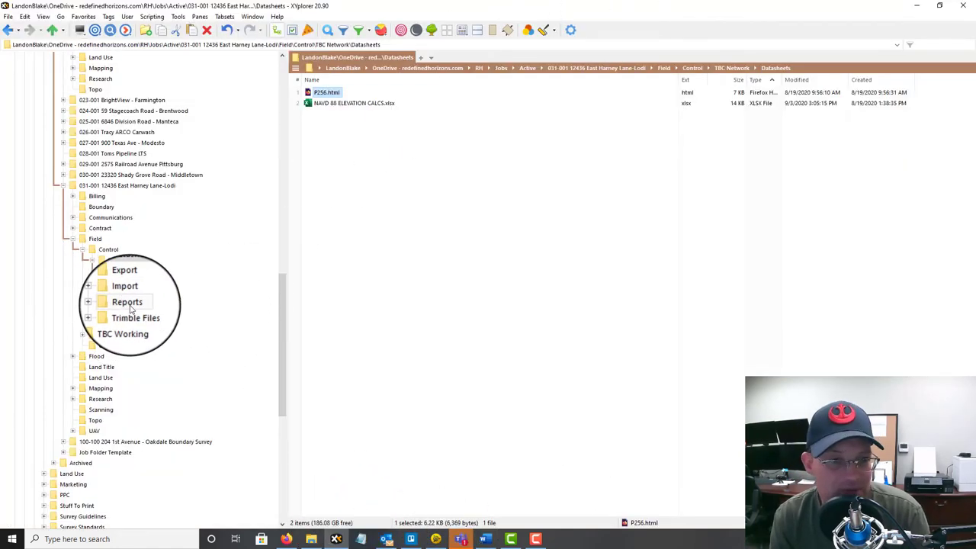
left_click(126, 282)
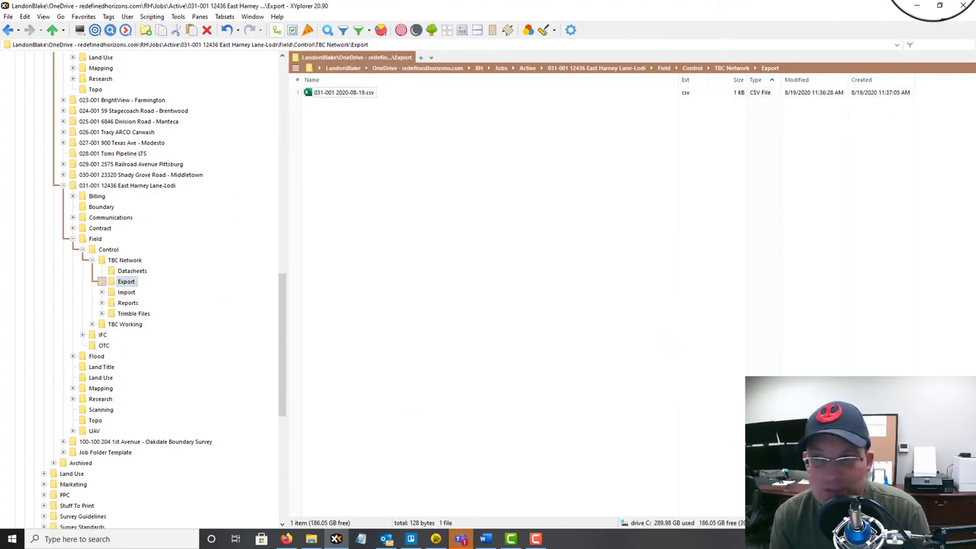
left_click(919, 8)
left_click(887, 7)
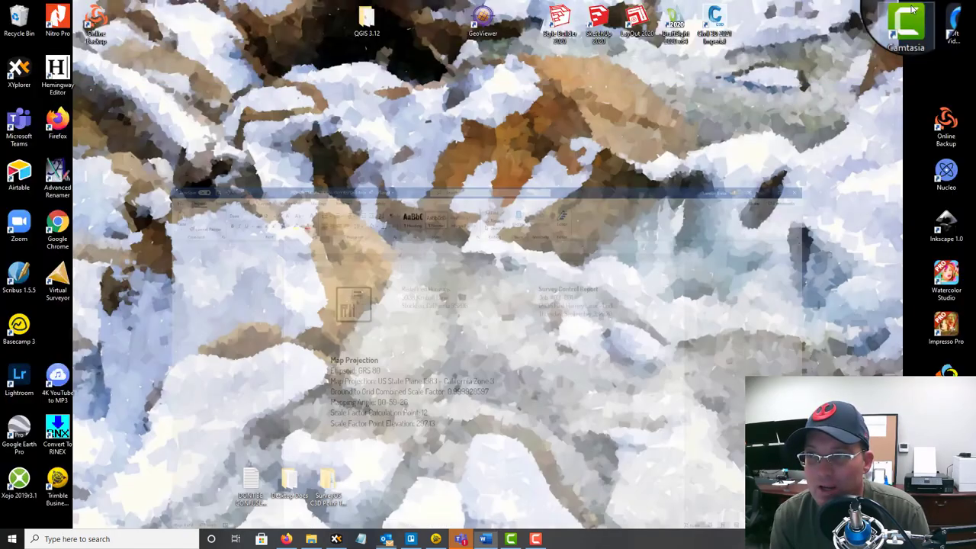
Step: Open the recent project TBC NETWORK PROJECT NAVD88.vce and zoom in on its control points
left_click(436, 539)
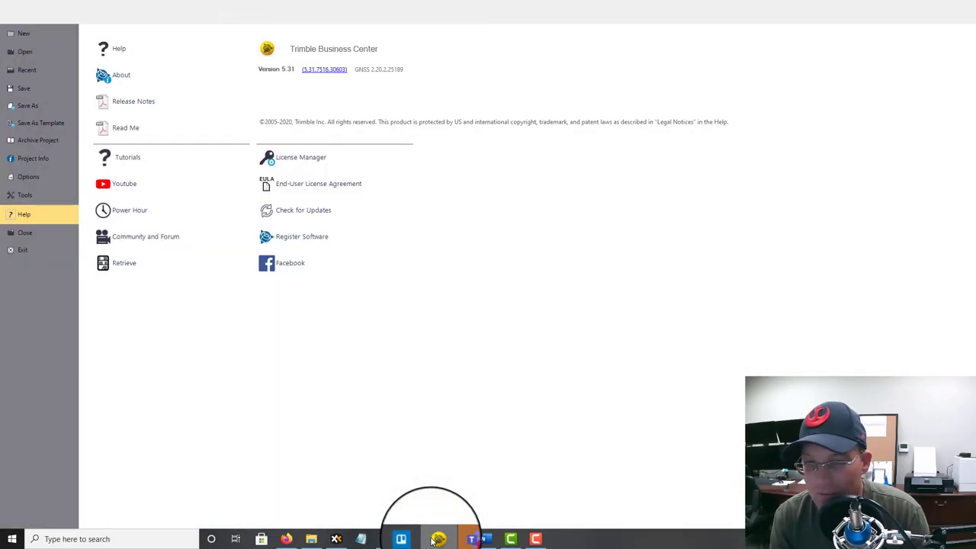
left_click(27, 69)
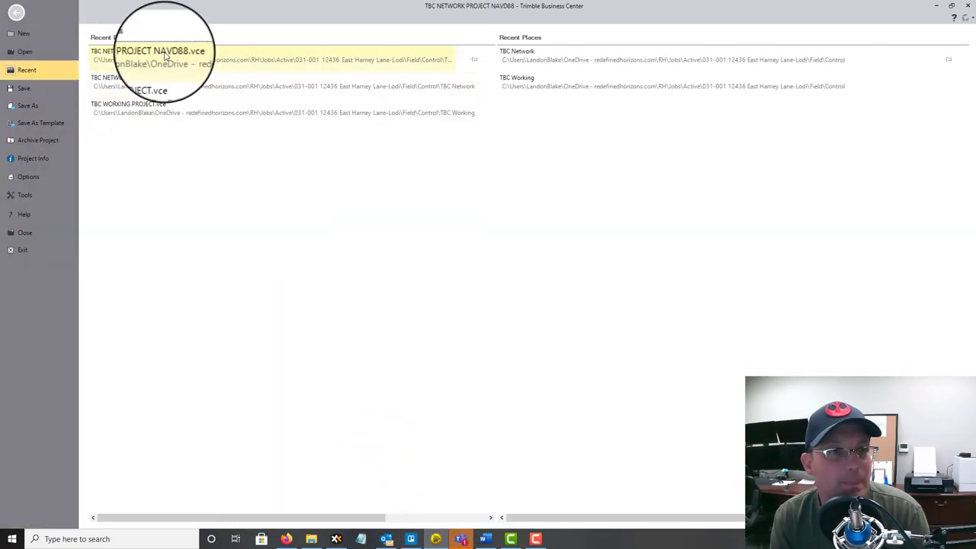
left_click(165, 54)
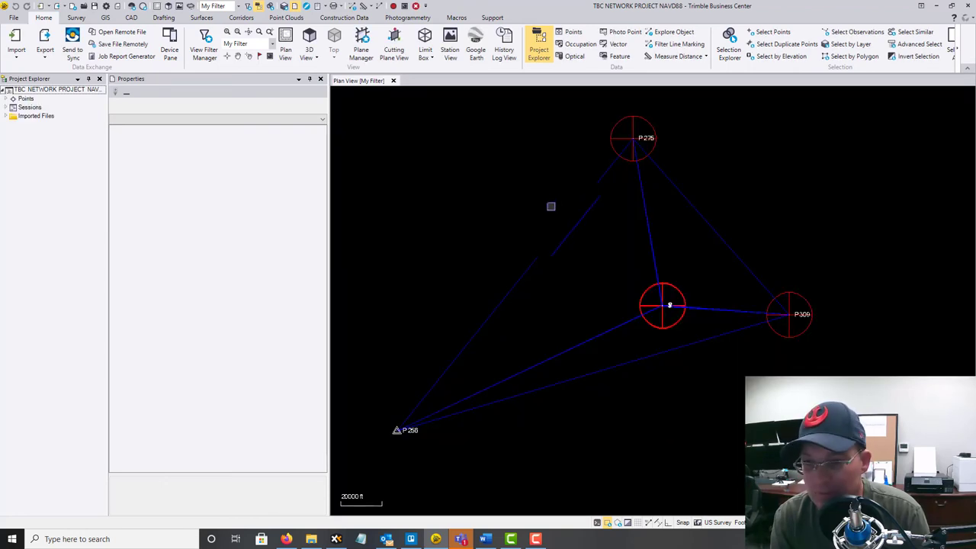
scroll(663, 309, "up", 5)
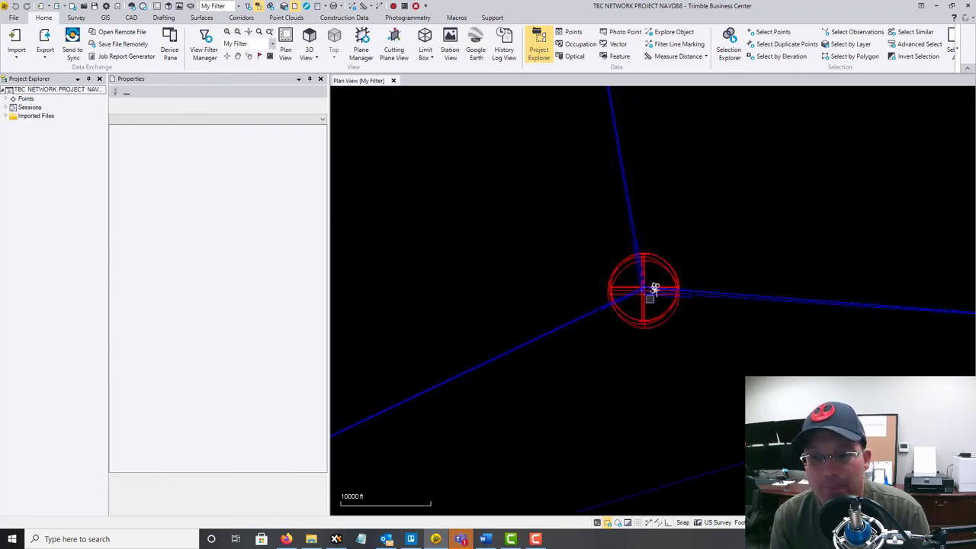
scroll(641, 286, "up", 5)
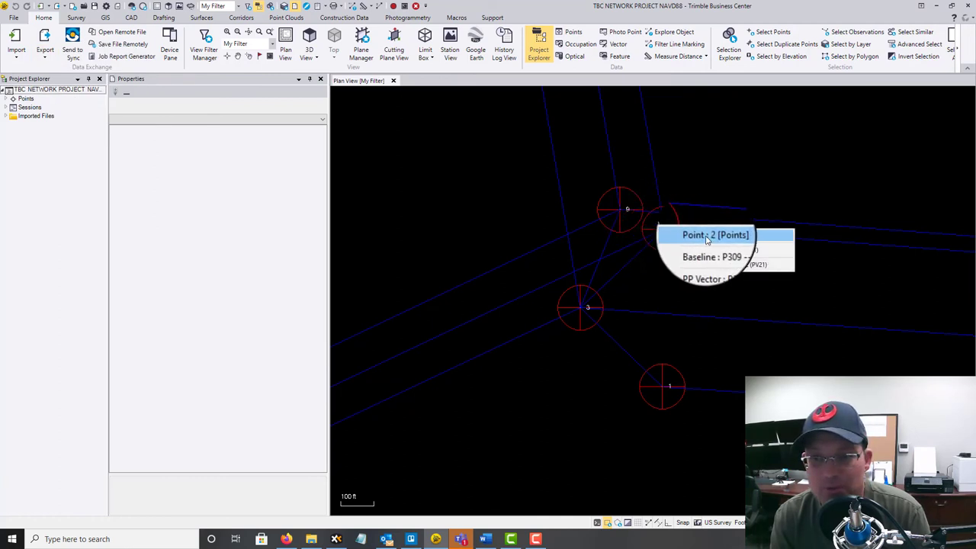
Step: Start a point export with all seven project points selected
left_click(45, 45)
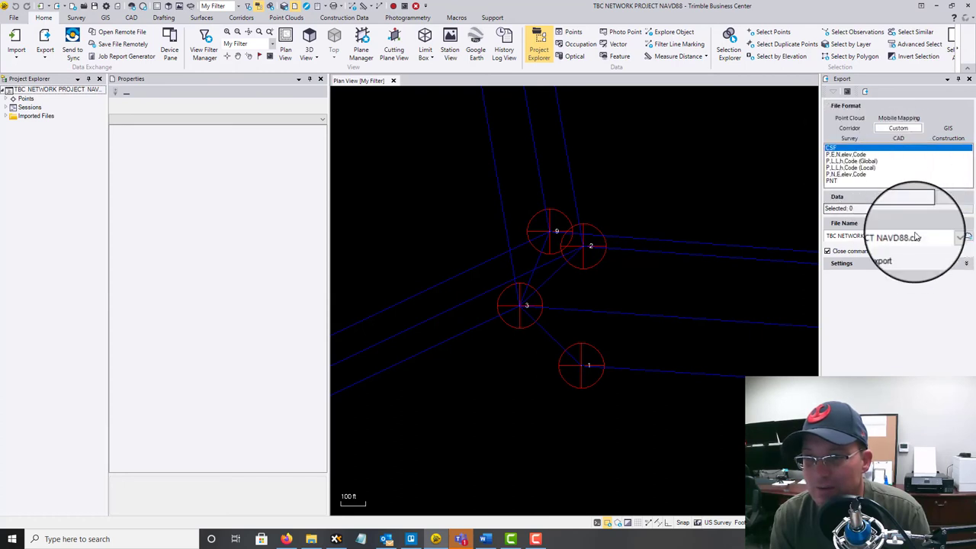
left_click(952, 217)
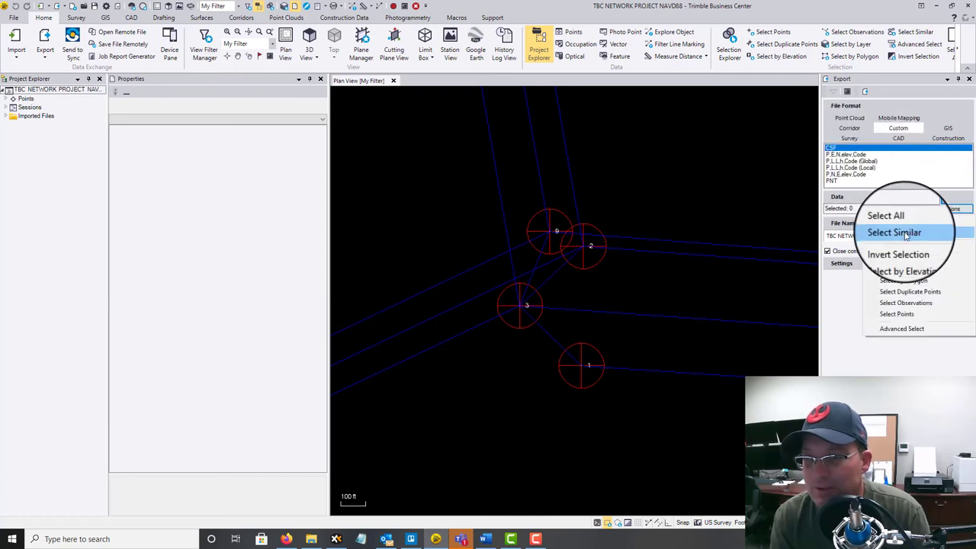
left_click(904, 222)
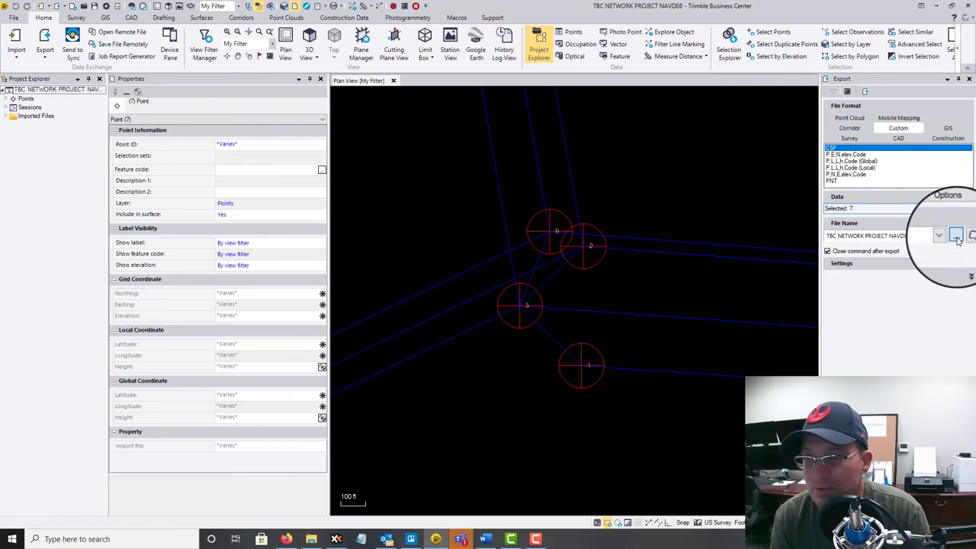
Step: Export the points as 2020-09-03 CSF.csv in the Export folder, then minimize Trimble Business Center
left_click(956, 235)
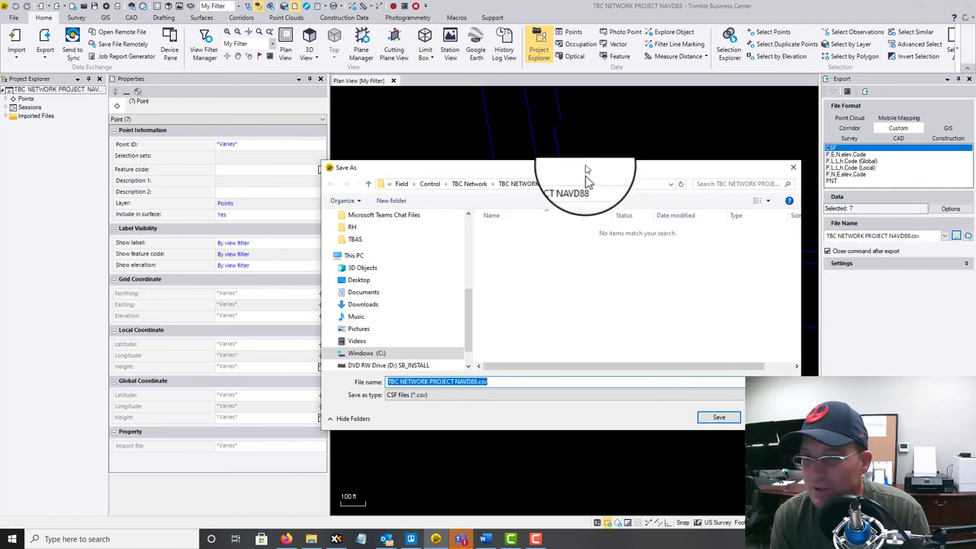
left_click(478, 167)
double_click(504, 224)
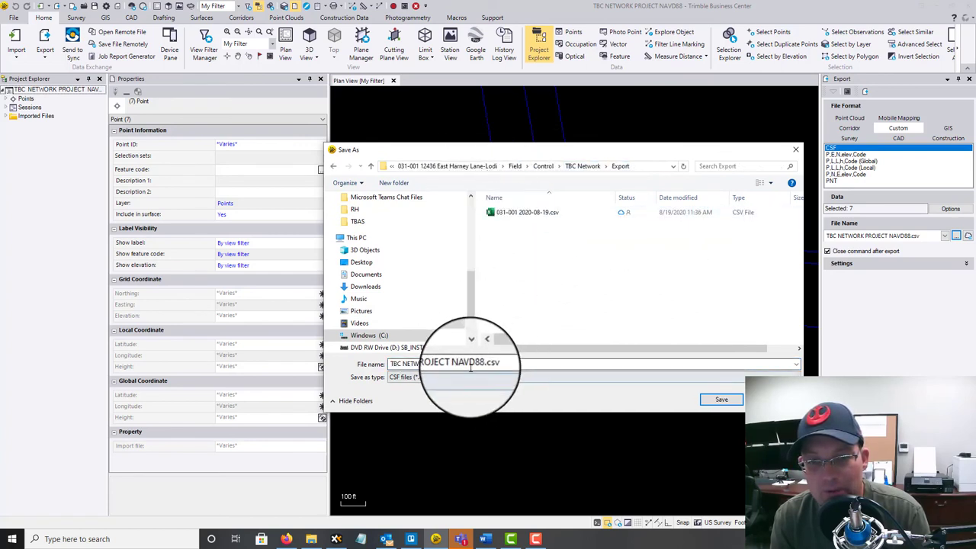
left_click_drag(480, 364, 390, 364)
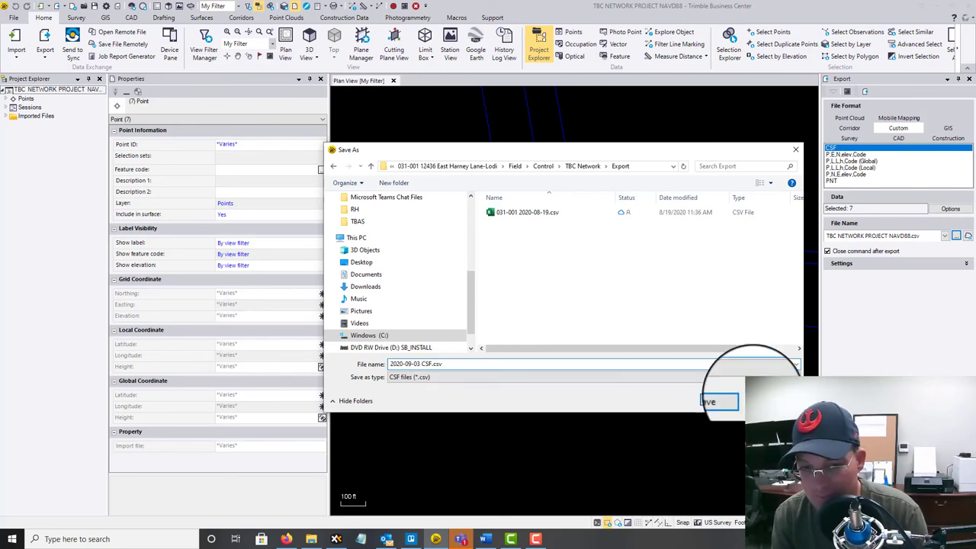
left_click(720, 400)
key("Return")
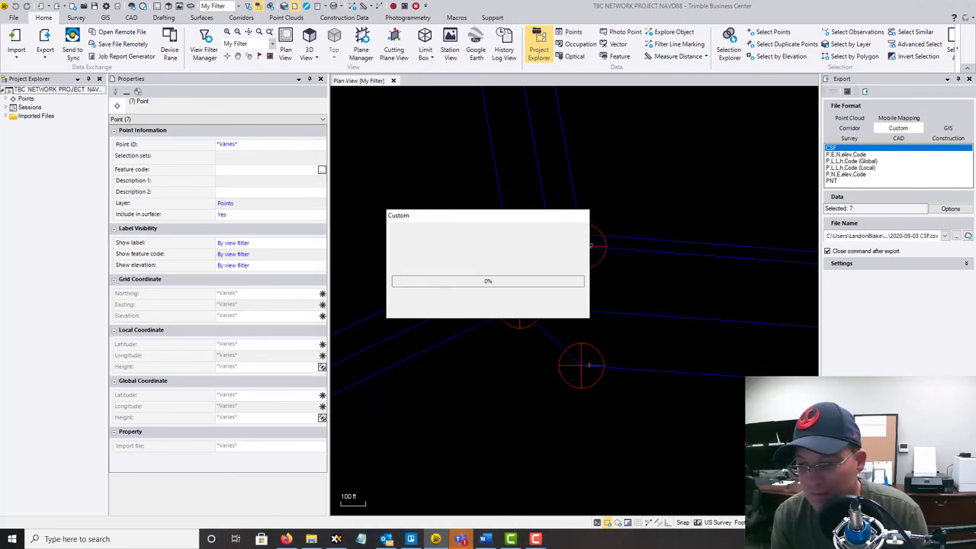
key("Return")
left_click(936, 8)
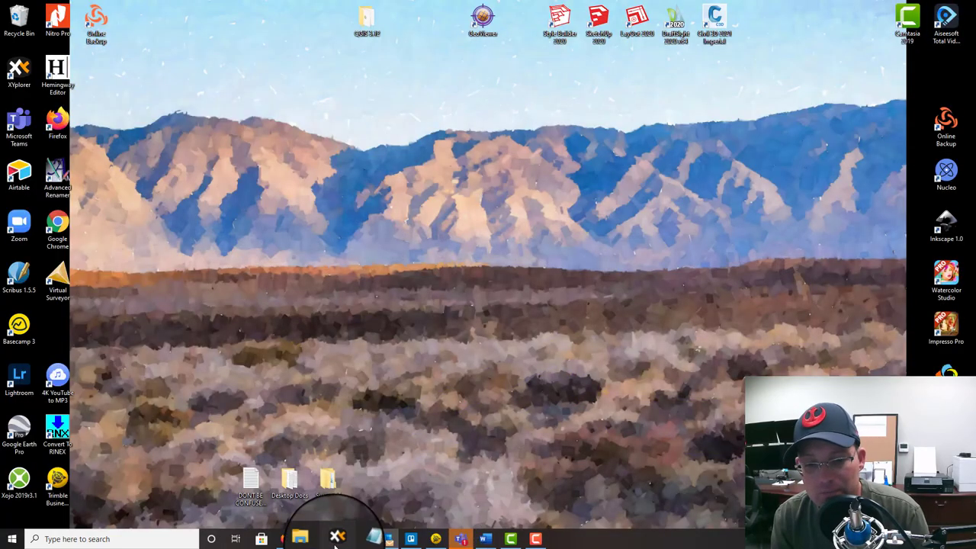
Step: Open 2020-09-03 CSF.csv in Excel, widen columns B and C, check column D elevations, then minimize
left_click(336, 538)
double_click(354, 107)
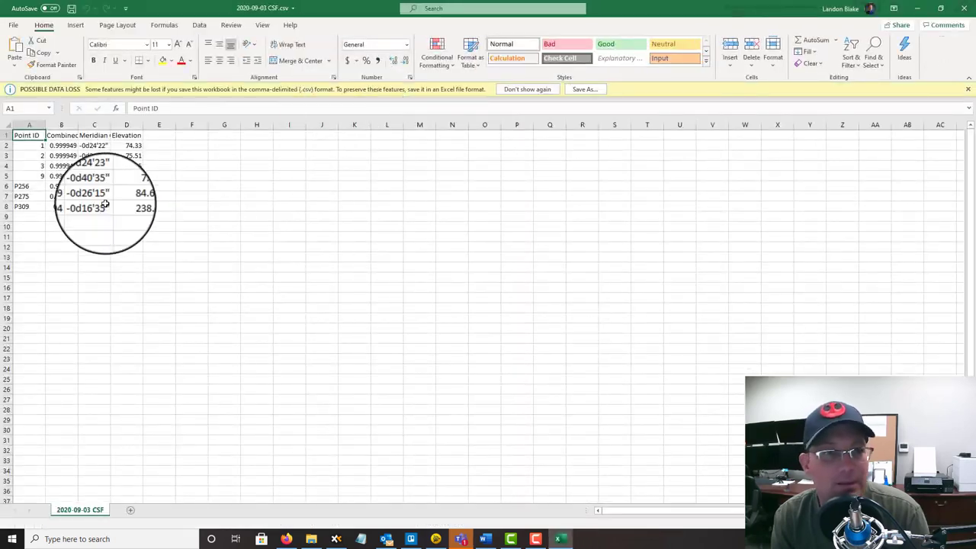
left_click_drag(81, 124, 107, 206)
left_click_drag(153, 125, 163, 202)
left_click_drag(234, 136, 244, 214)
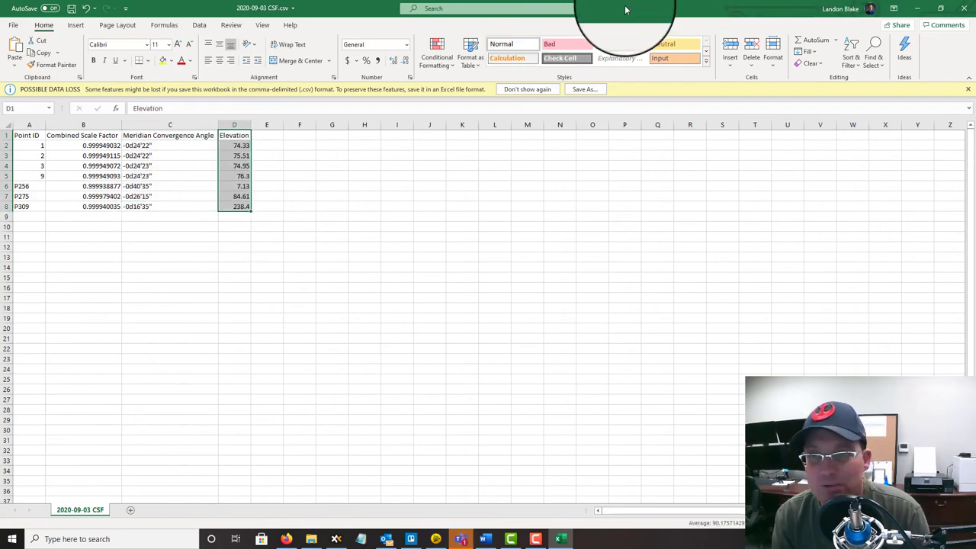
left_click(917, 8)
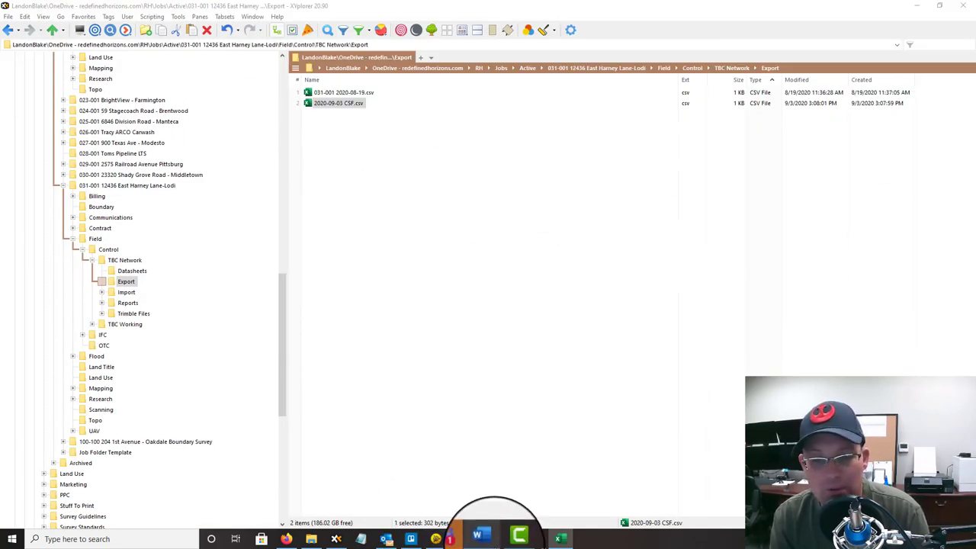
Step: Change the scale factor to 0.999949115 and the mapping angle to -00-24-22
left_click(485, 539)
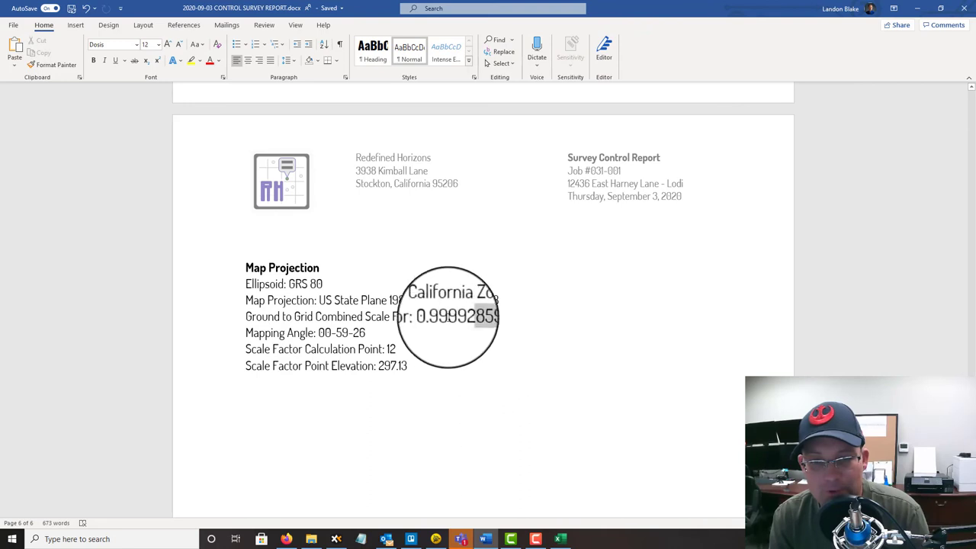
left_click_drag(495, 314, 461, 316)
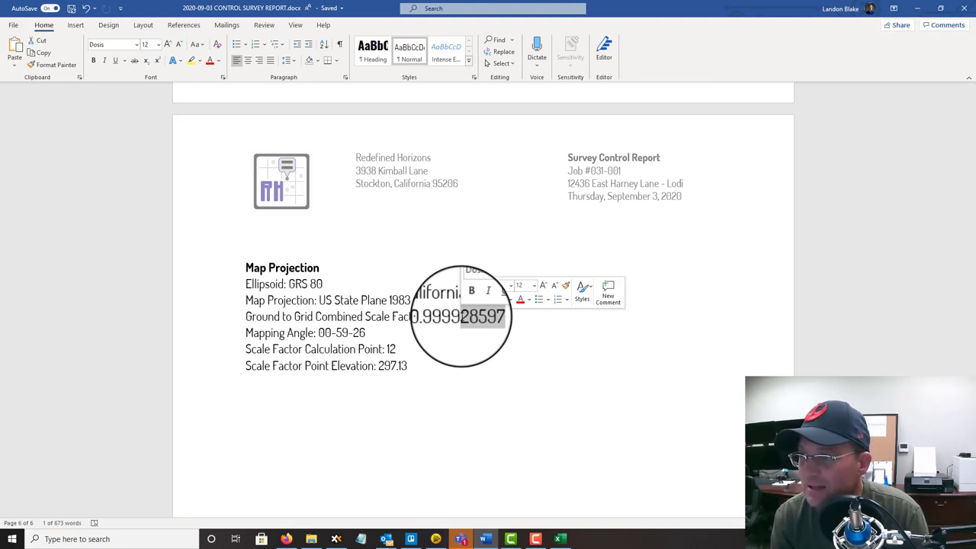
type("4911")
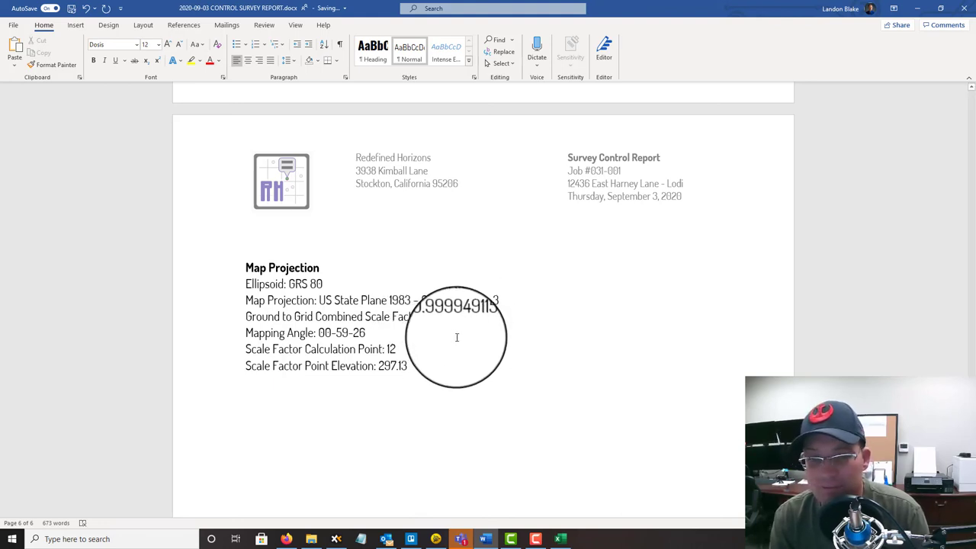
left_click_drag(409, 331, 336, 333)
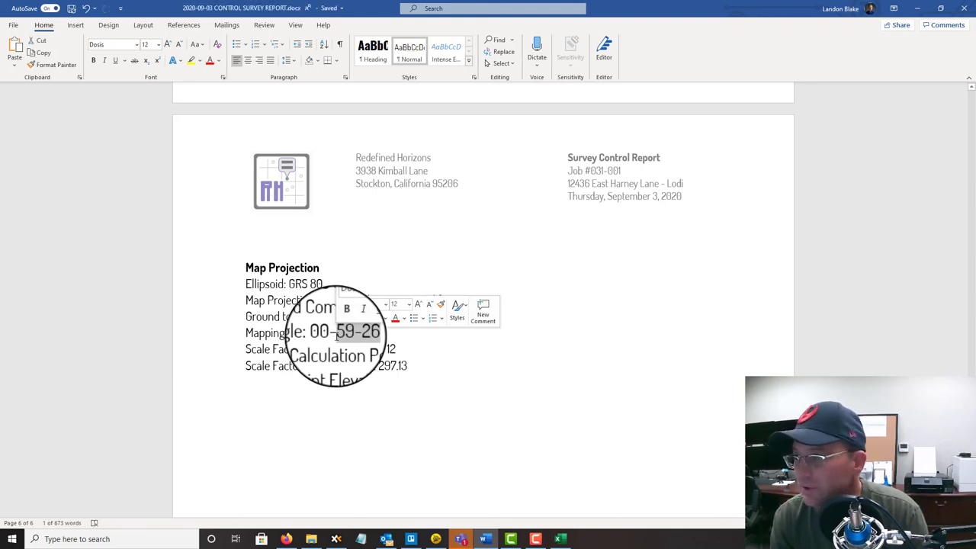
type("24")
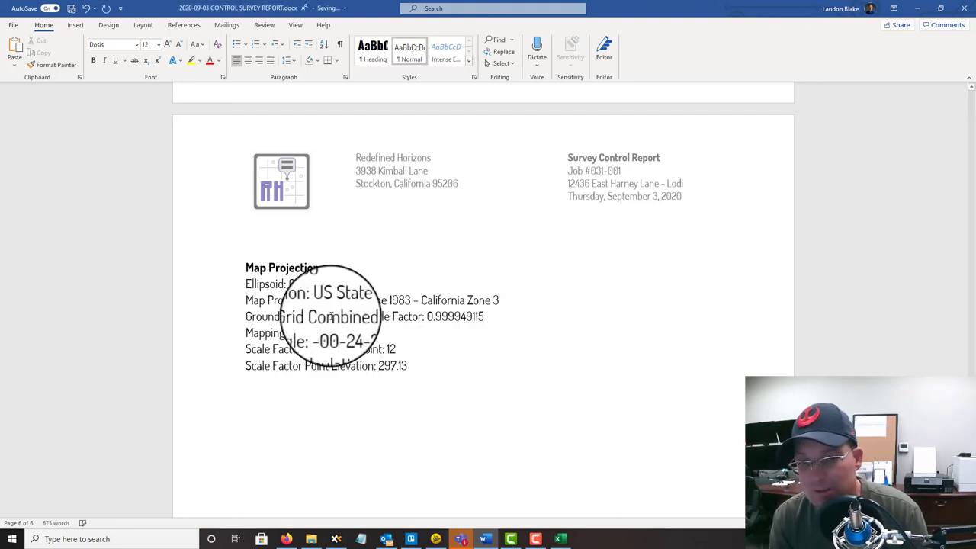
Step: Set the calculation point to 2 and its elevation to 75.51
double_click(388, 349)
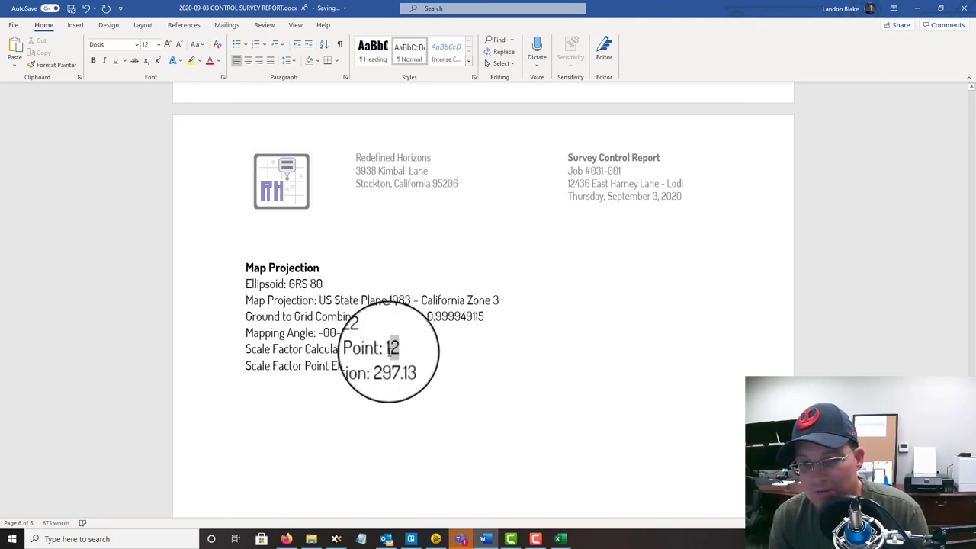
key("BackSpace")
type("2")
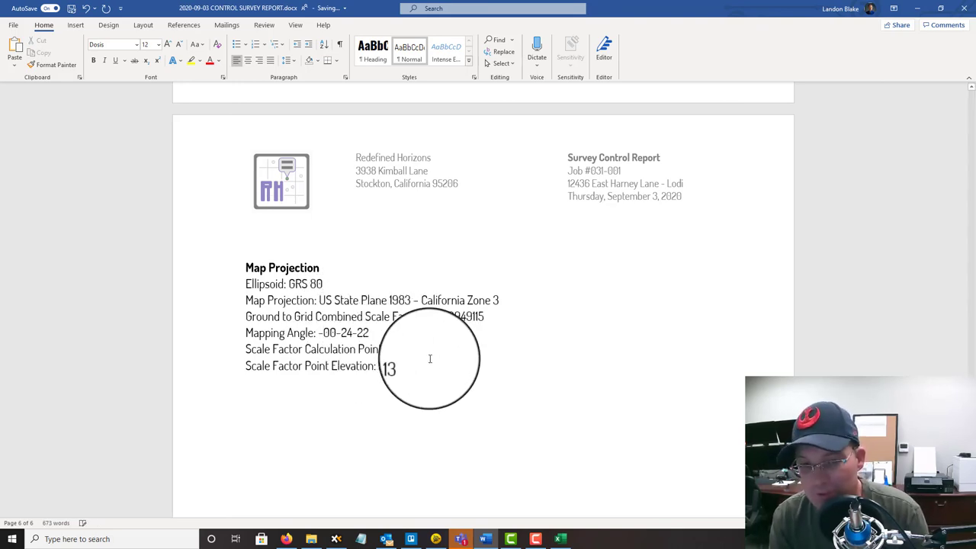
double_click(397, 366)
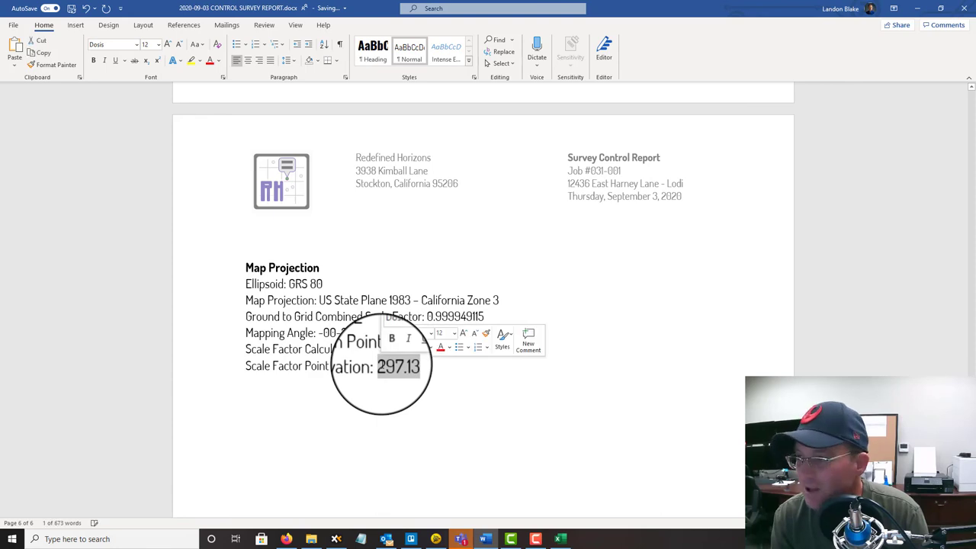
type("75")
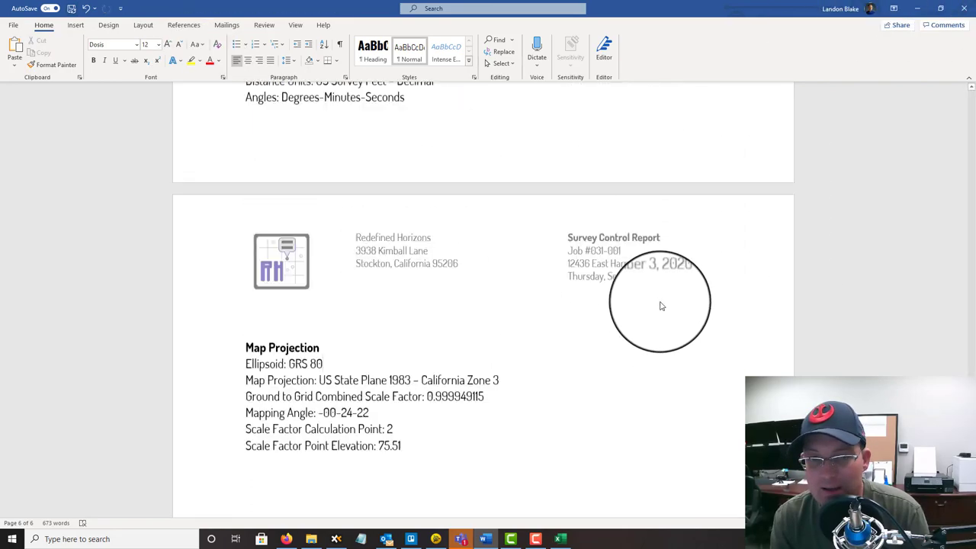
scroll(663, 301, "up", 10)
scroll(661, 310, "up", 20)
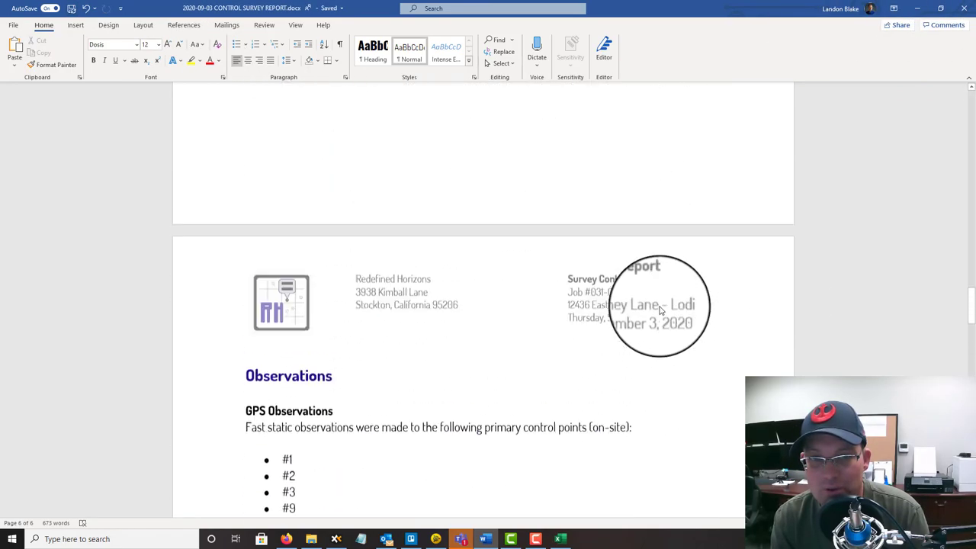
scroll(660, 308, "up", 15)
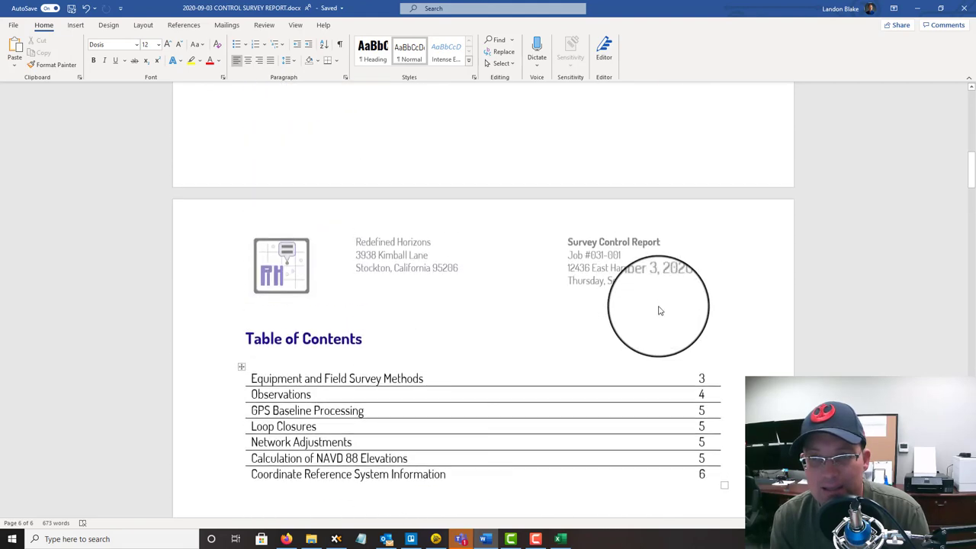
scroll(652, 305, "down", 10)
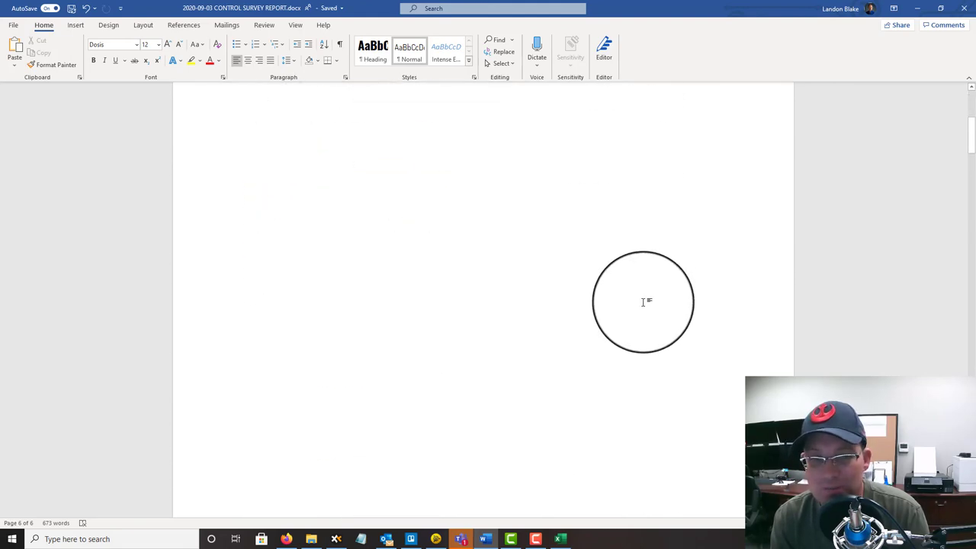
scroll(644, 306, "down", 20)
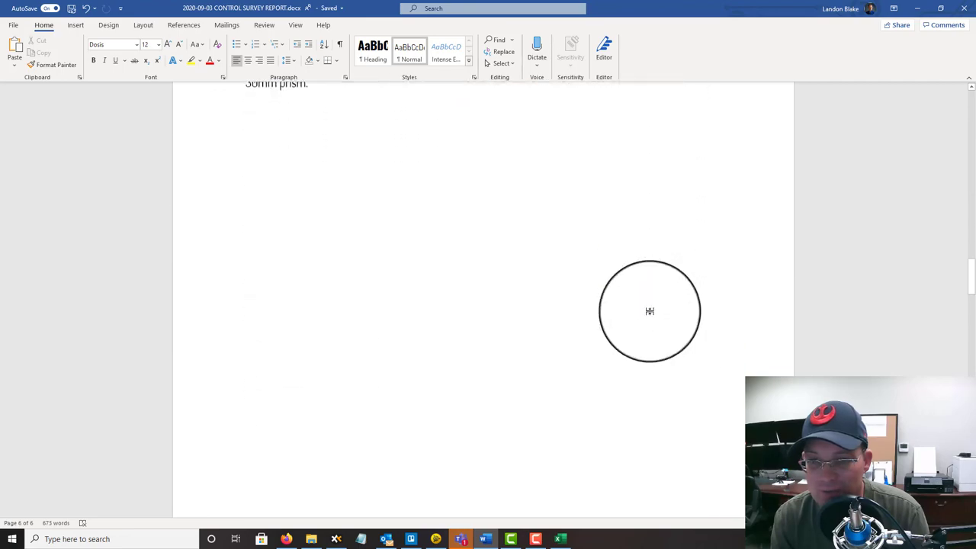
scroll(652, 314, "down", 20)
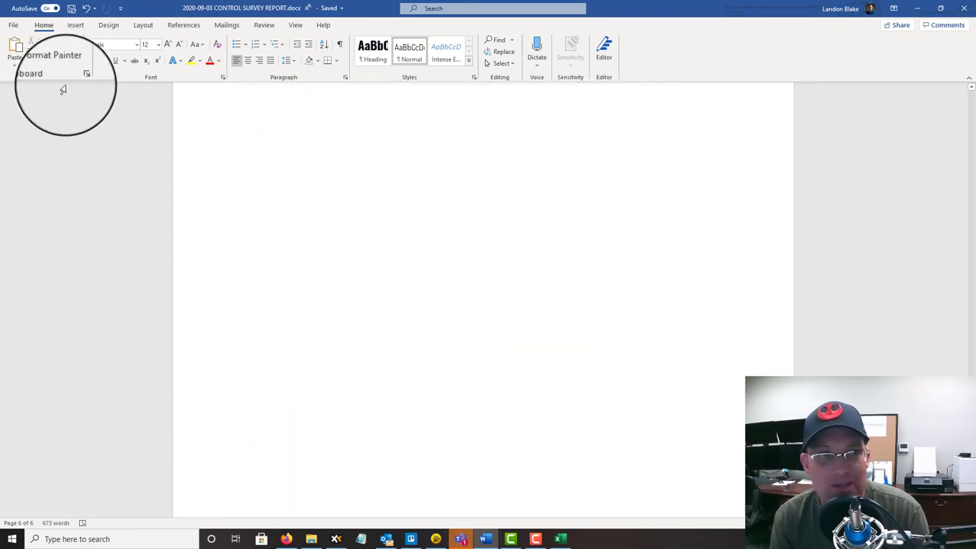
Step: Save a PDF copy of the 2020-09-03 CONTROL SURVEY REPORT to the Control folder
left_click(15, 26)
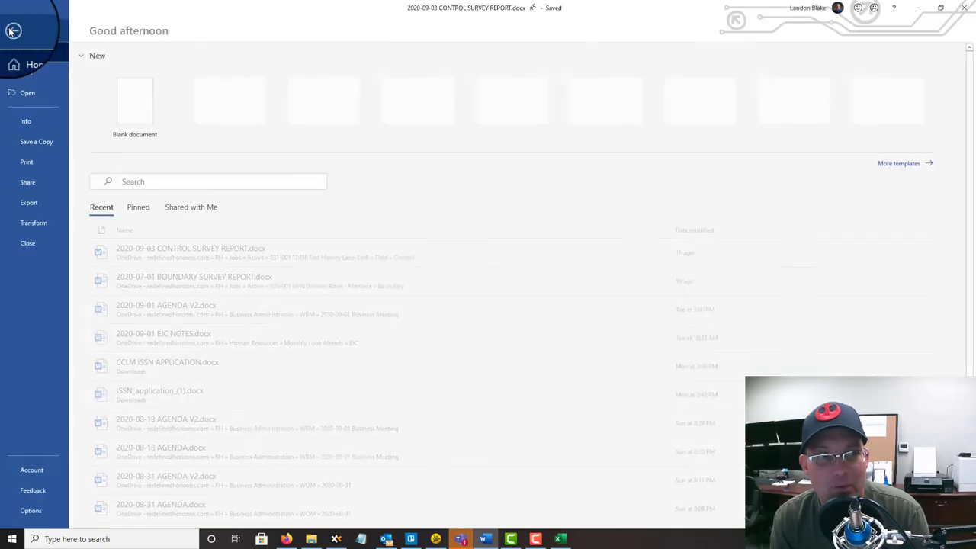
left_click(44, 145)
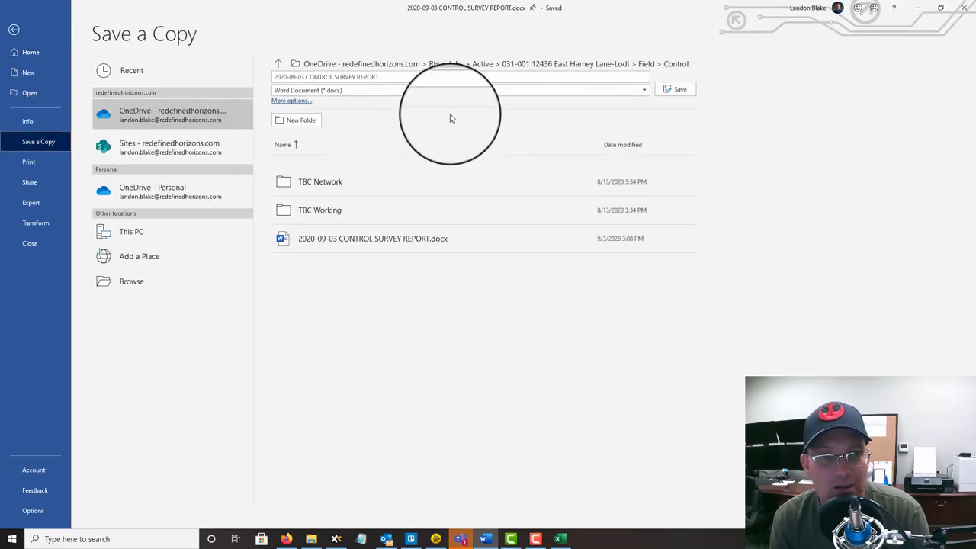
left_click(448, 91)
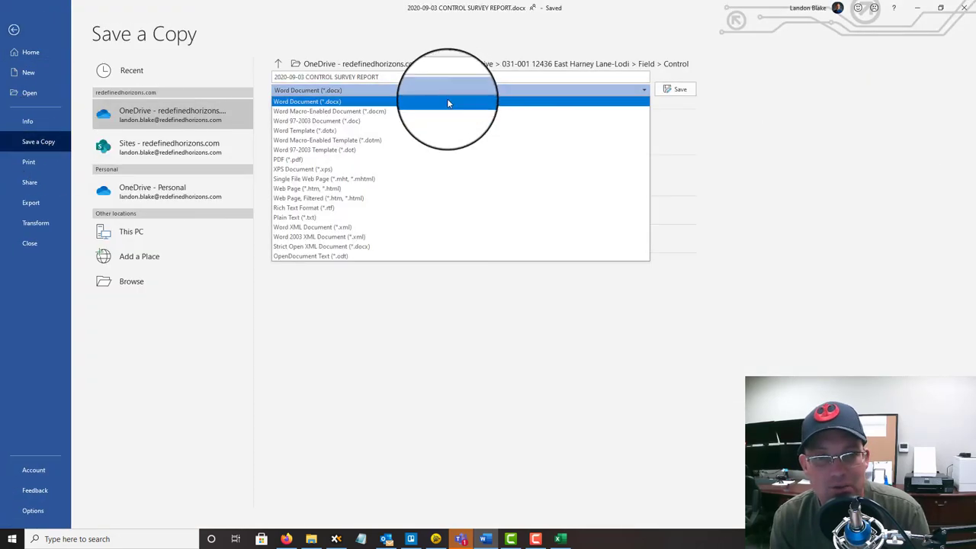
left_click(409, 161)
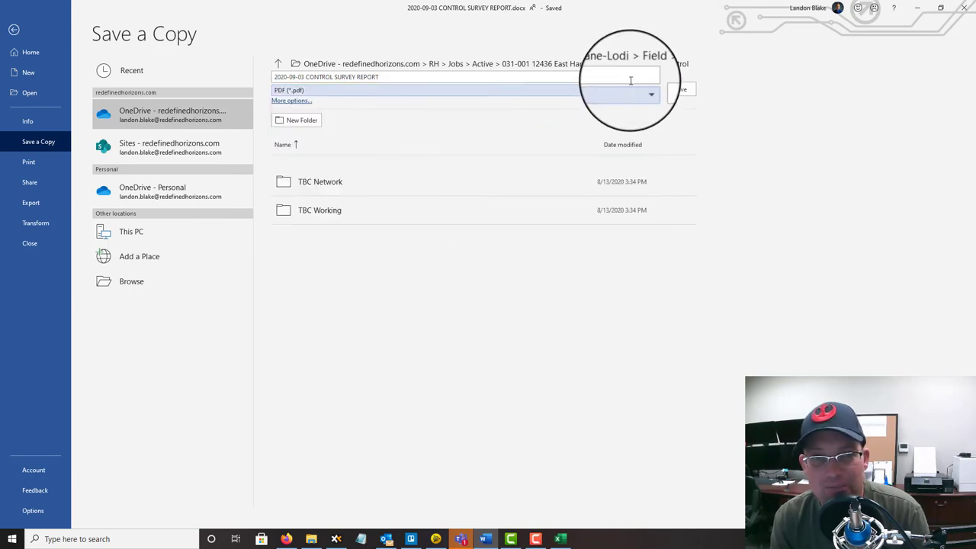
left_click(679, 95)
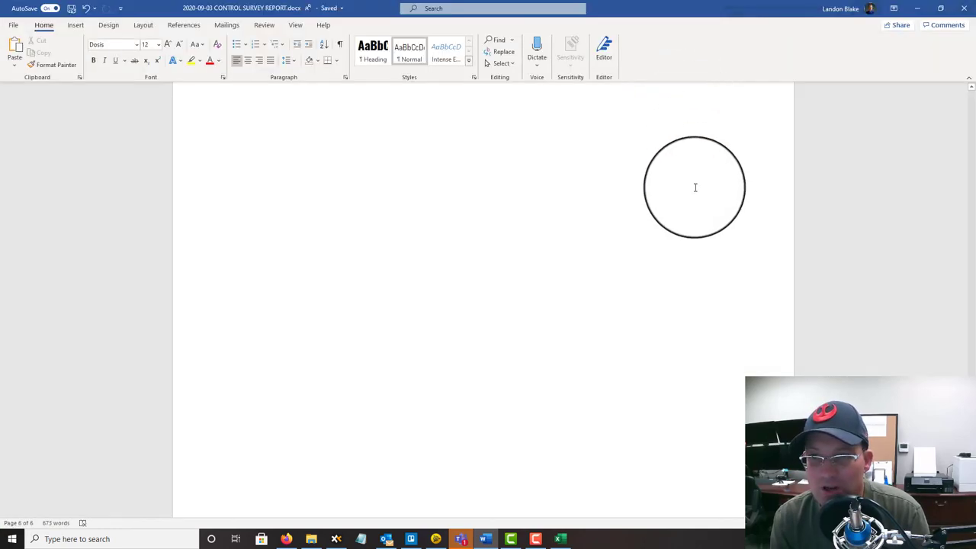
scroll(682, 199, "up", 20)
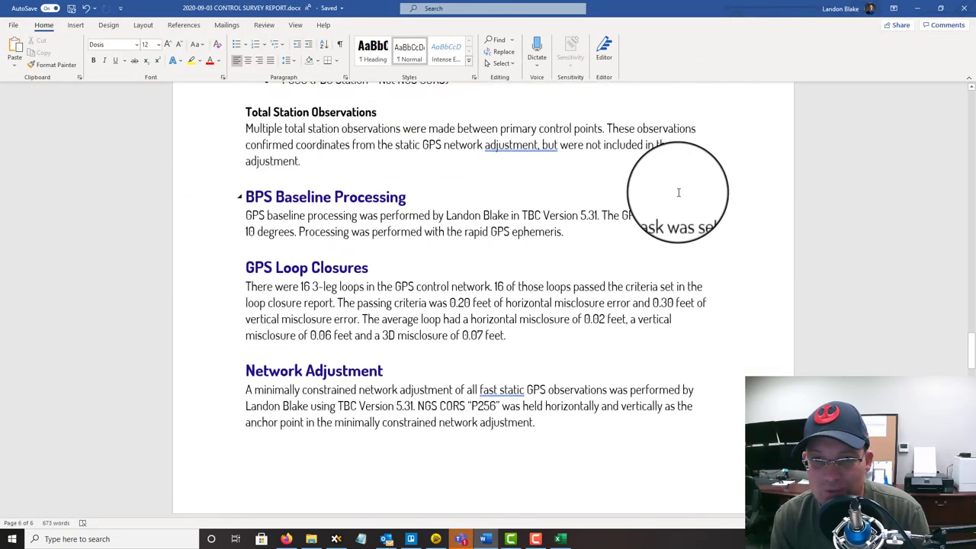
scroll(673, 190, "up", 20)
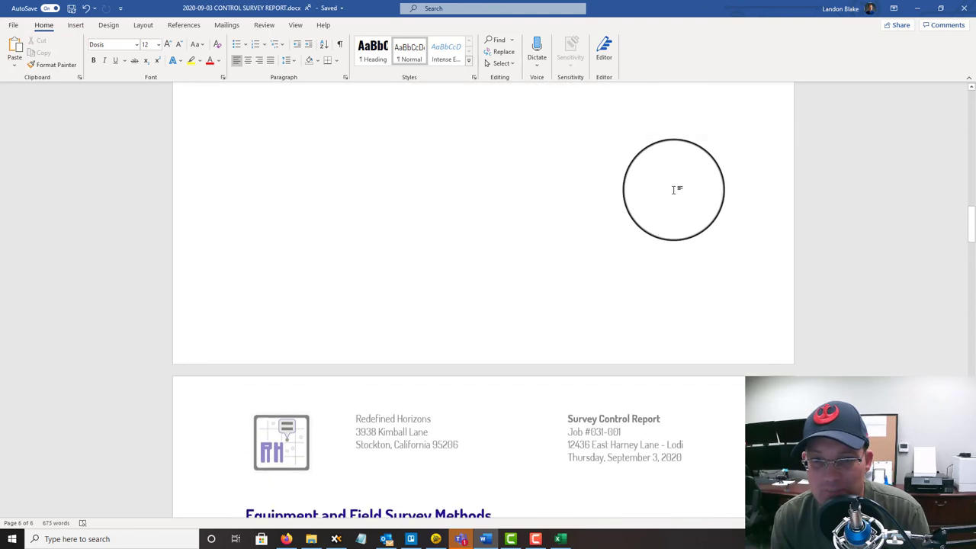
scroll(673, 190, "up", 5)
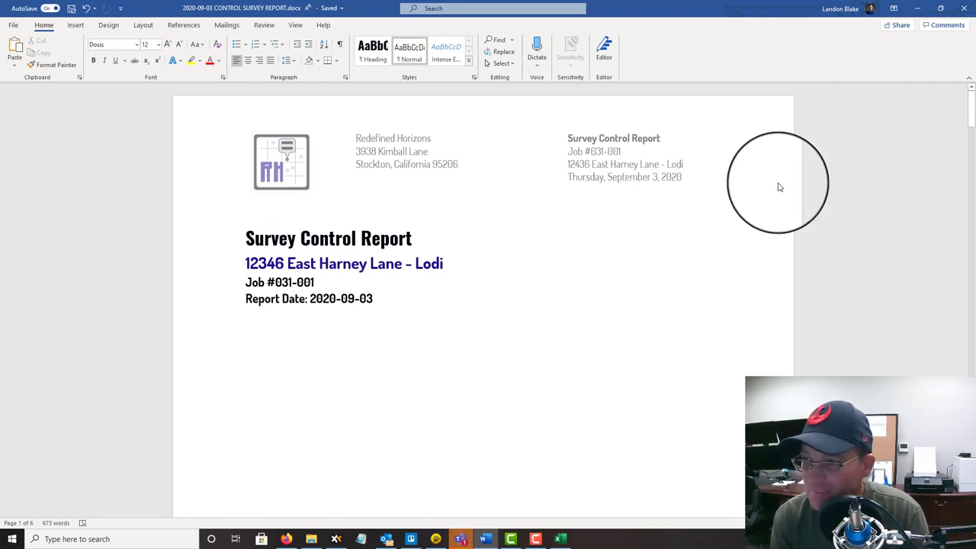
left_click(413, 238)
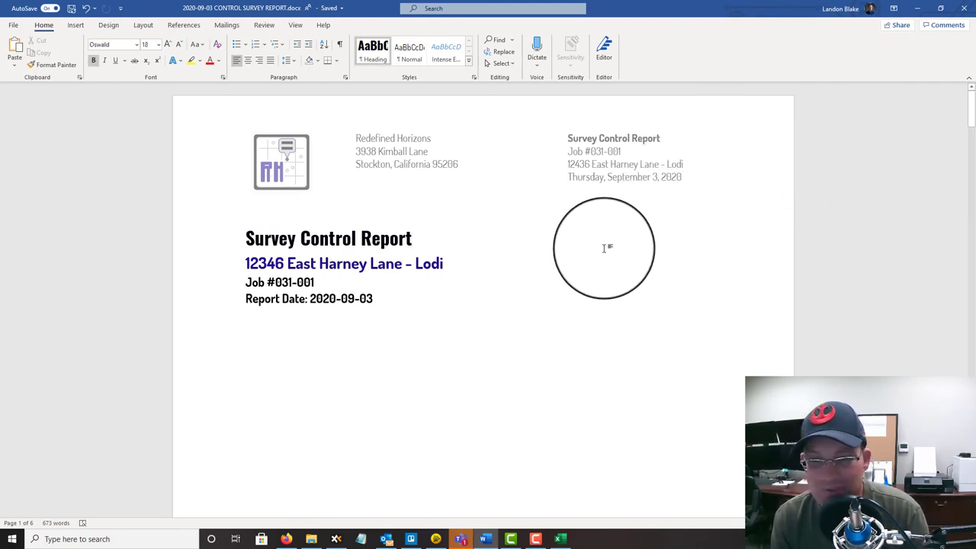